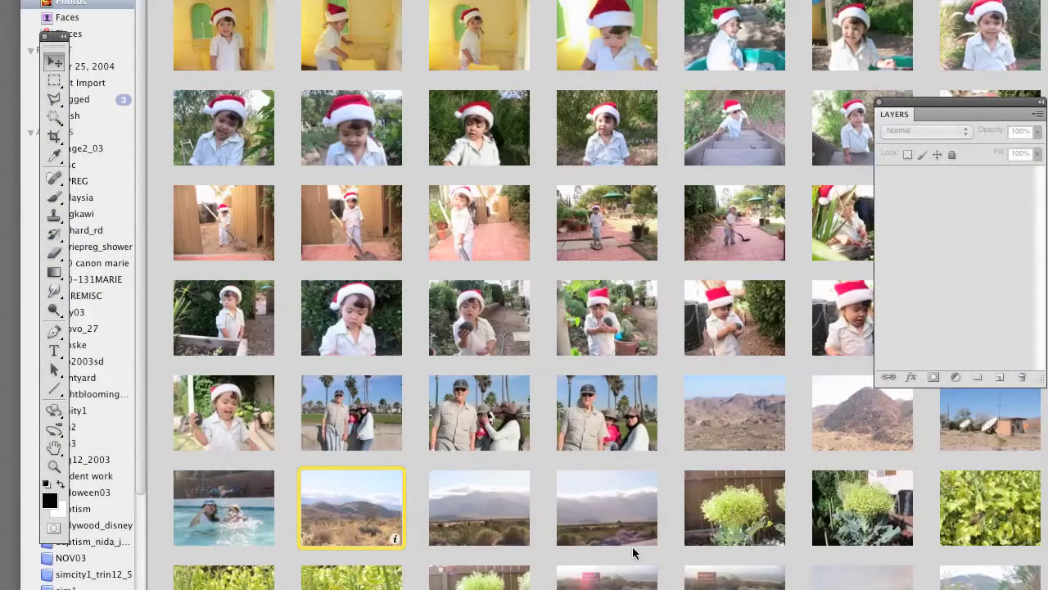
# Step: Open the desert landscape photo and the yellow-green flowering plant photo from the iPhoto library in Photoshop
pyautogui.doubleClick(391, 537)
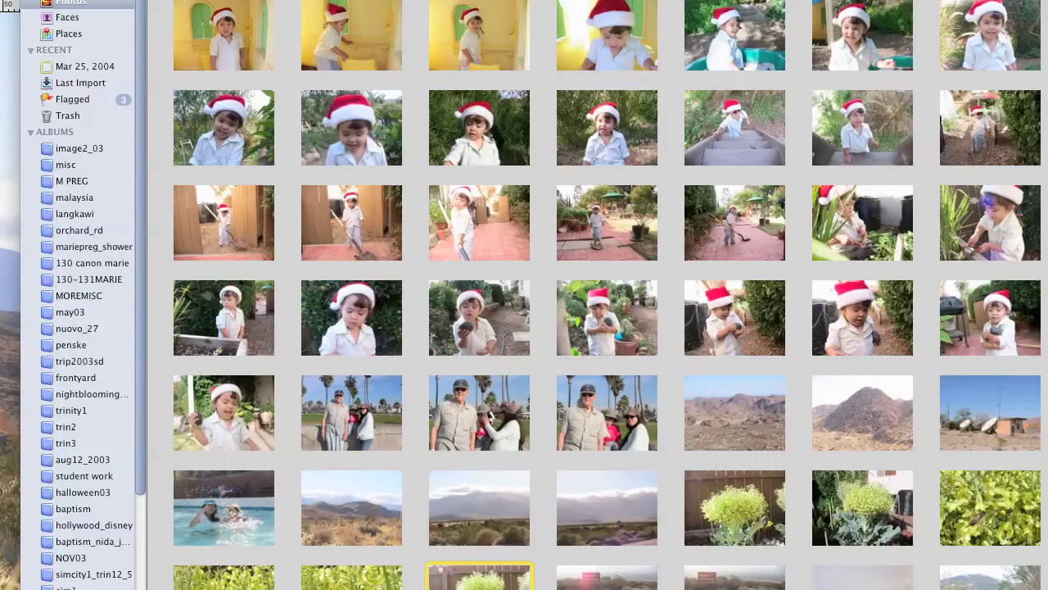
pyautogui.doubleClick(479, 577)
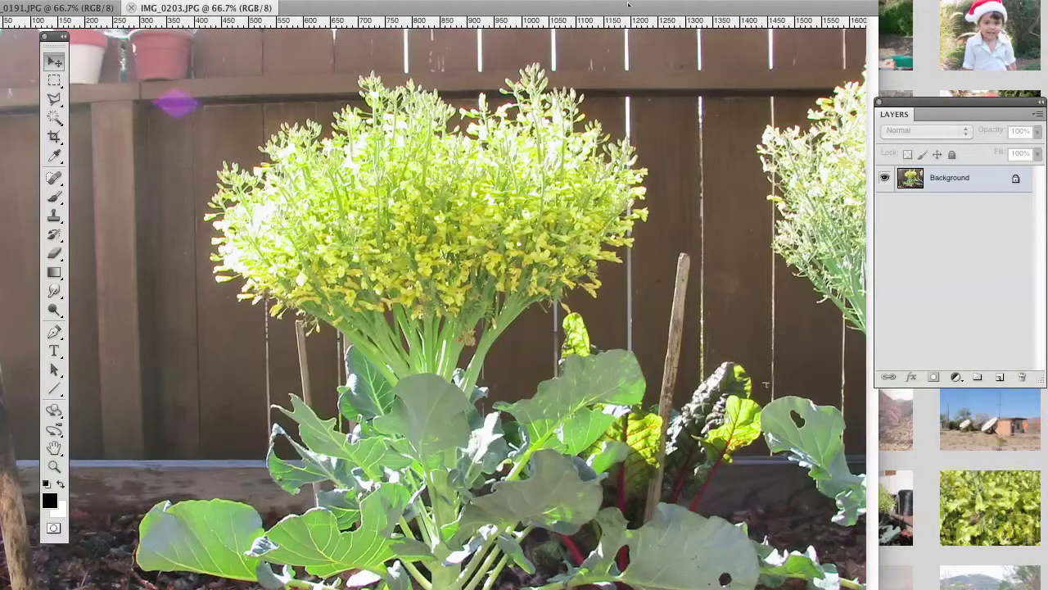
pyautogui.press('super+Tab')
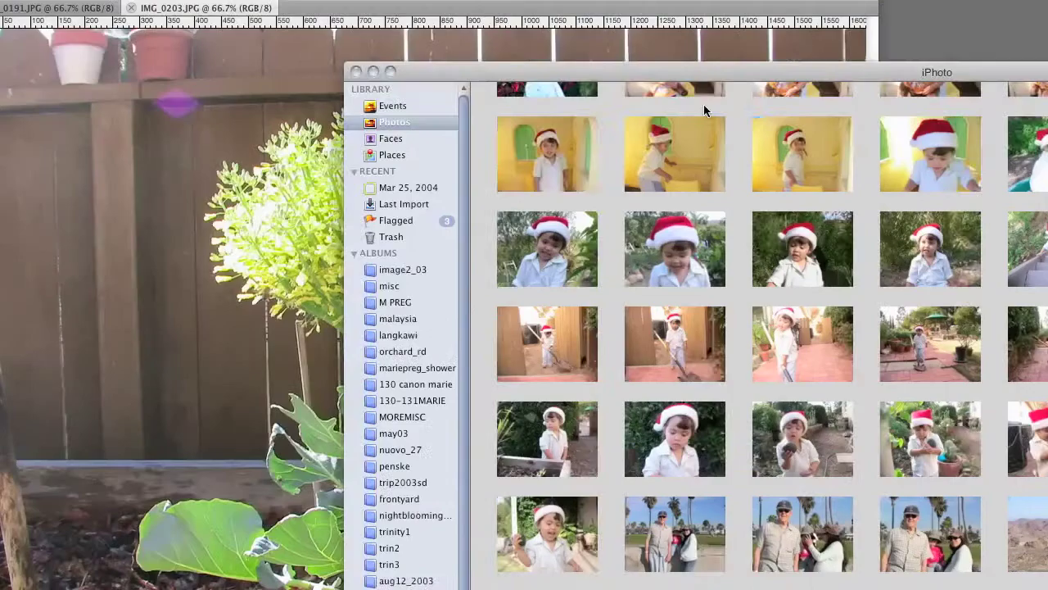
pyautogui.press('super+Tab')
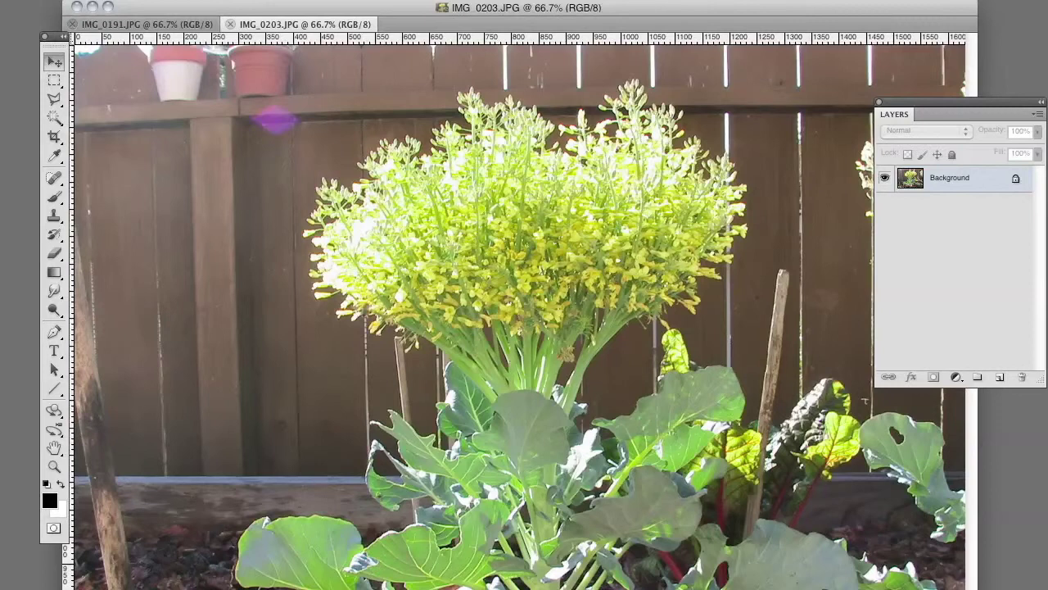
# Step: Switch to Firefox, search Google for "hubble images" and open the image results
pyautogui.press('Tab')
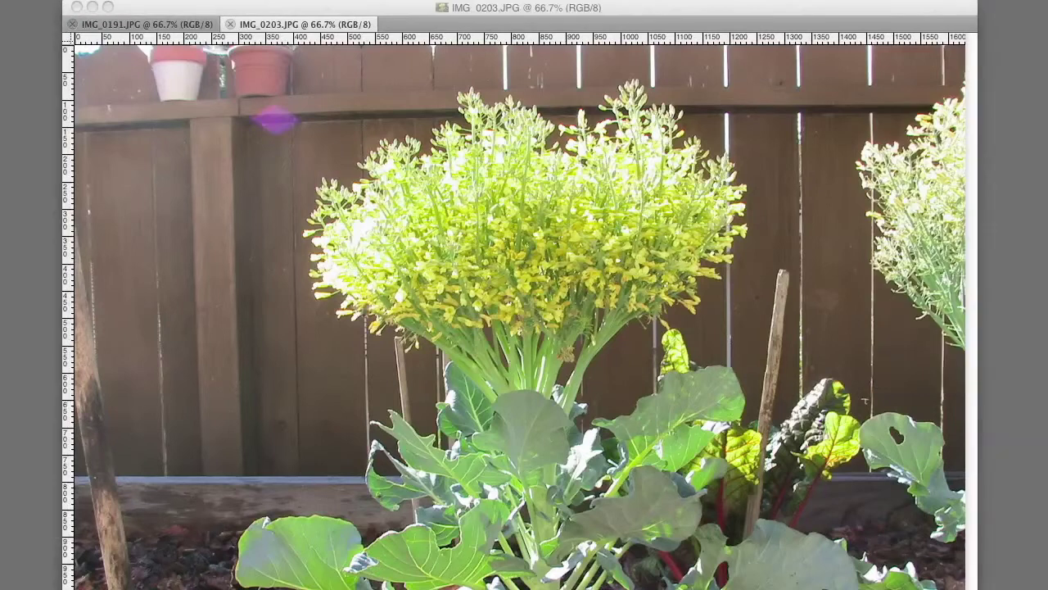
pyautogui.press('super+Tab')
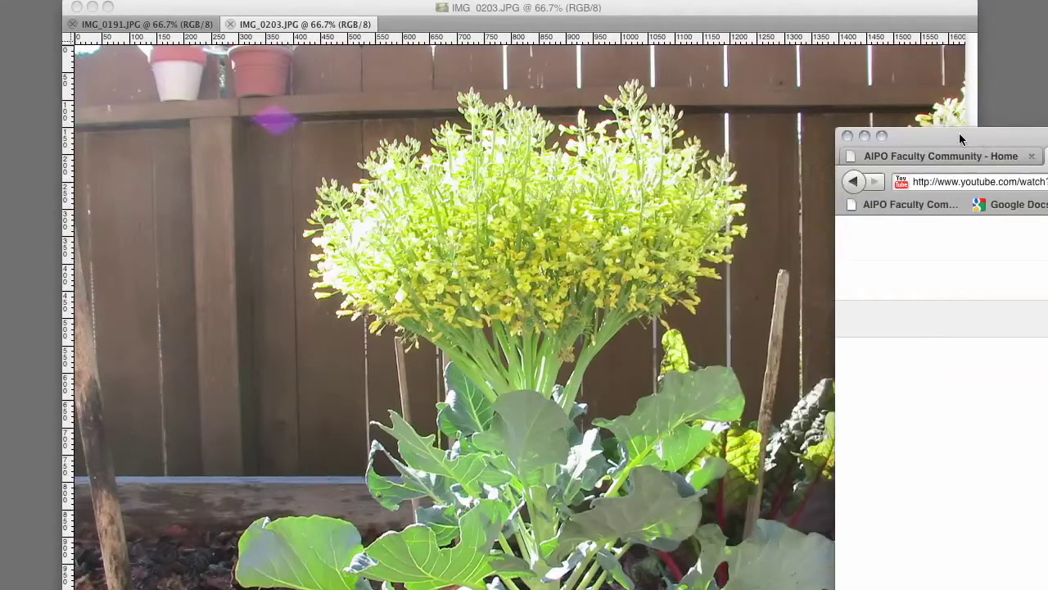
pyautogui.moveTo(962, 151); pyautogui.dragTo(162, 18)
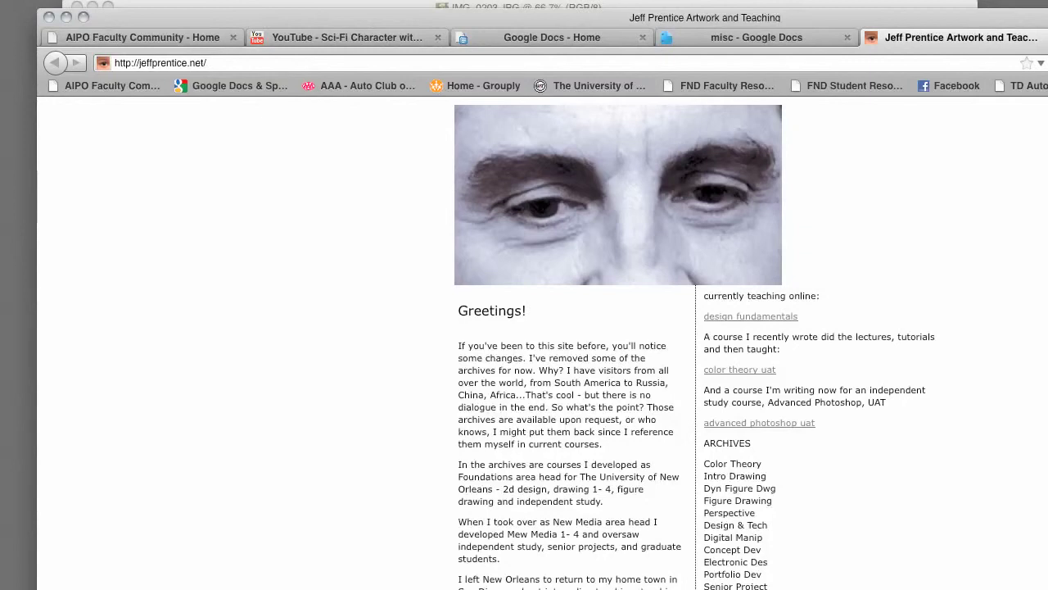
pyautogui.press('Return')
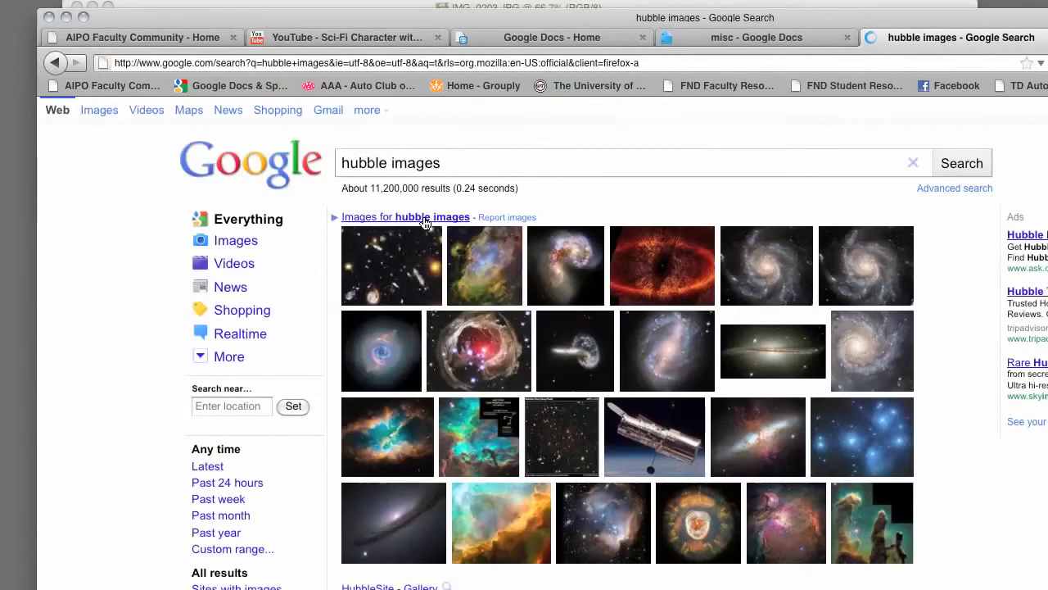
pyautogui.click(423, 218)
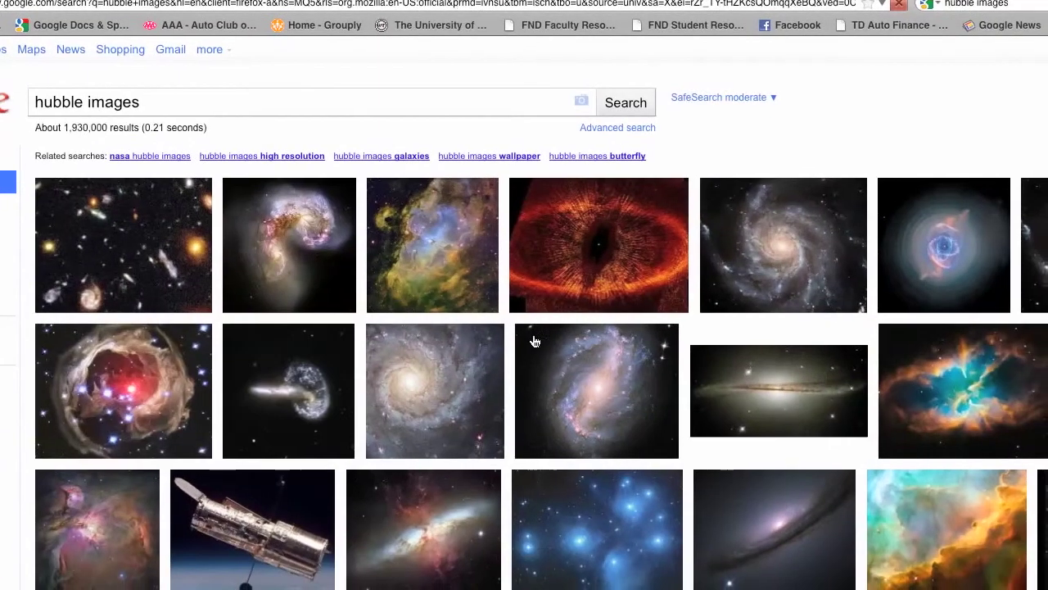
# Step: Browse the Hubble image results and open the deep-field picture HubbleDeepBig.jpg
pyautogui.moveTo(730, 342)
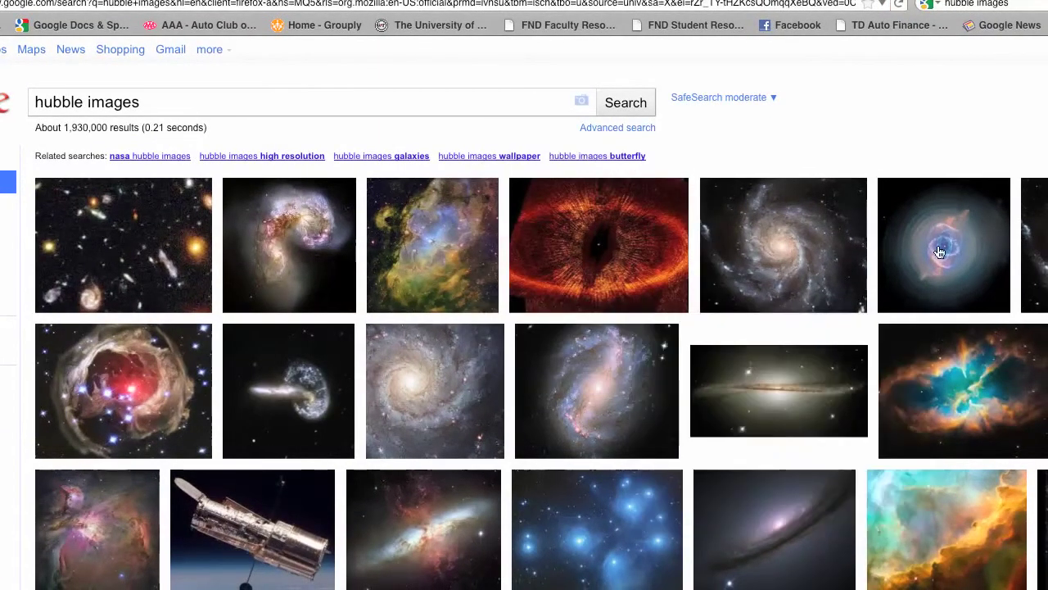
pyautogui.moveTo(939, 252)
pyautogui.scroll(-3, 422, 385)
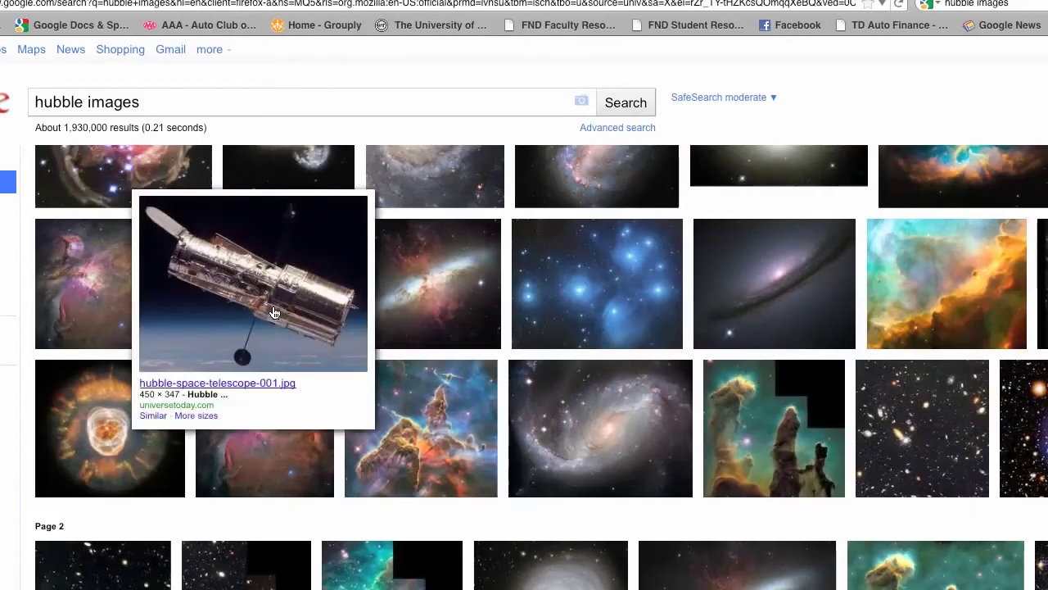
pyautogui.moveTo(282, 287)
pyautogui.scroll(-5, 713, 382)
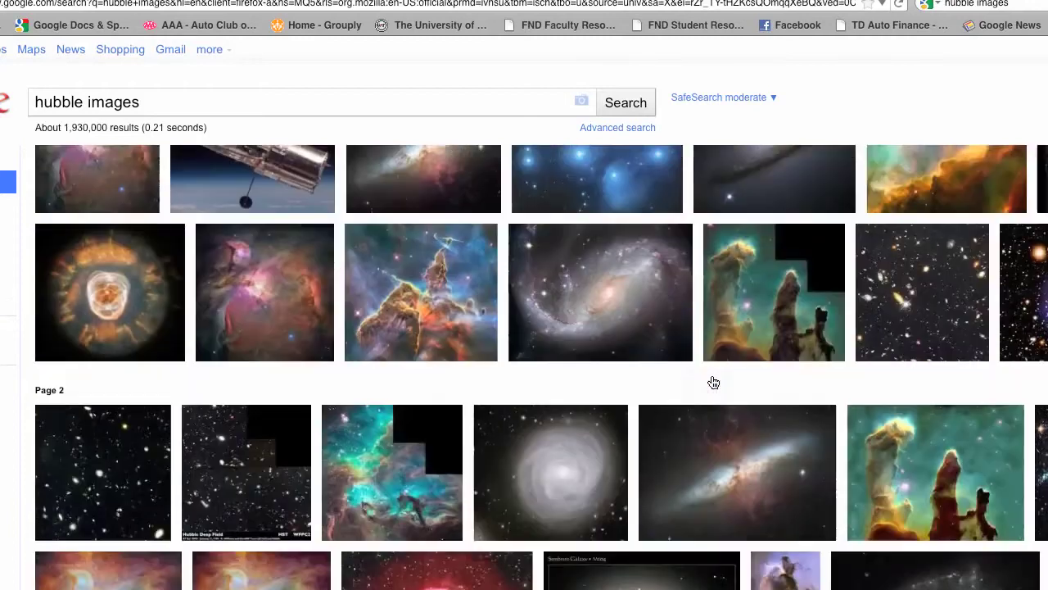
pyautogui.moveTo(602, 405)
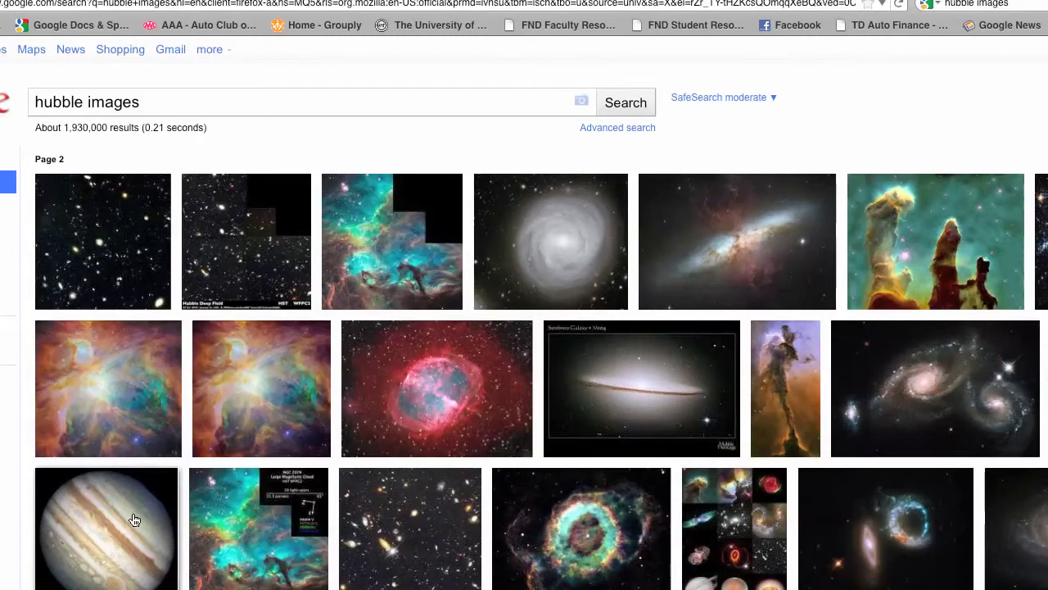
pyautogui.moveTo(135, 520)
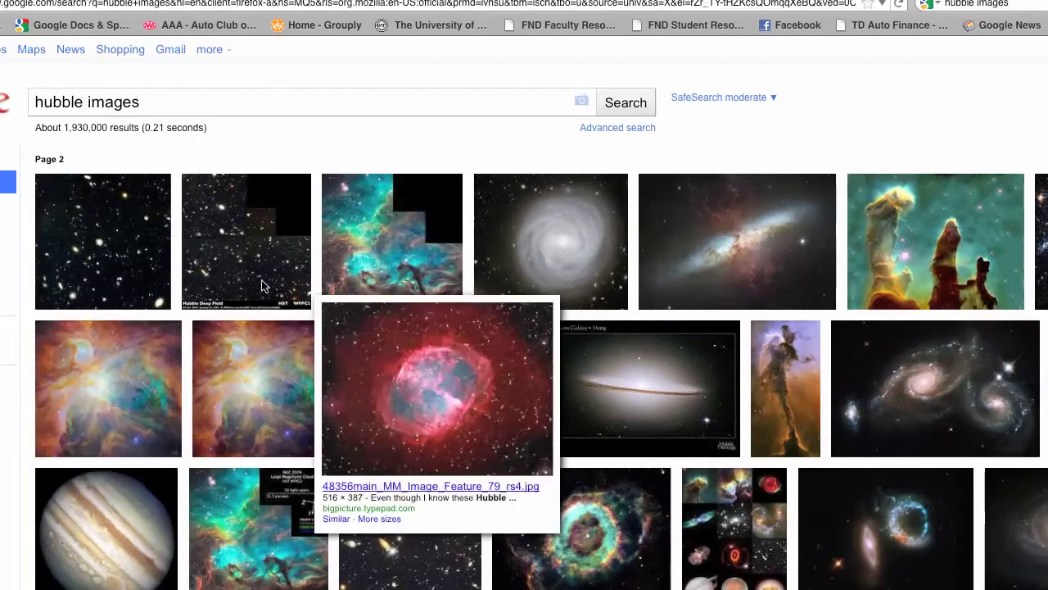
pyautogui.moveTo(250, 267)
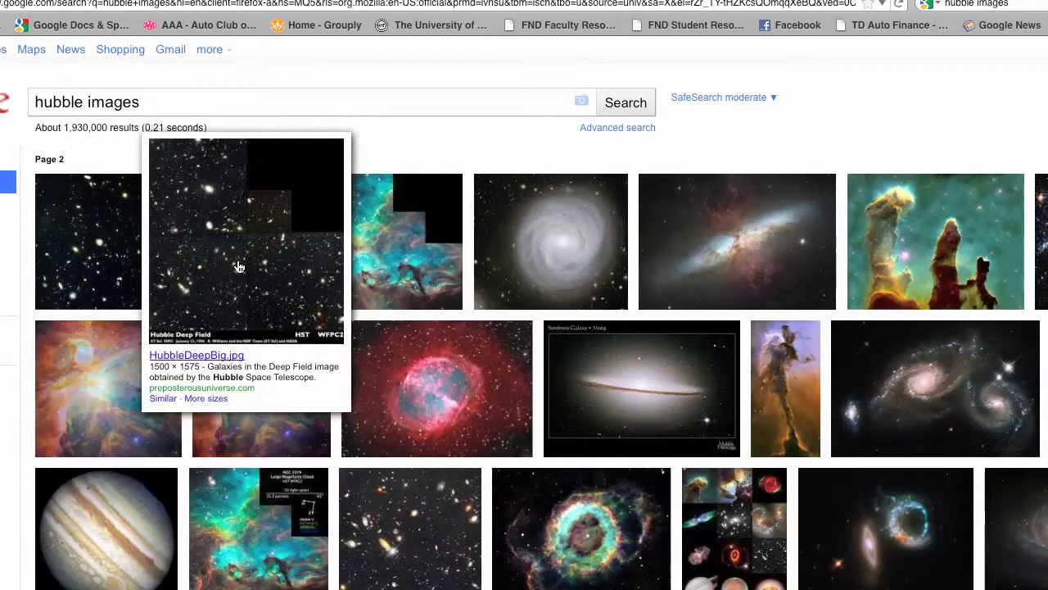
pyautogui.click(238, 267)
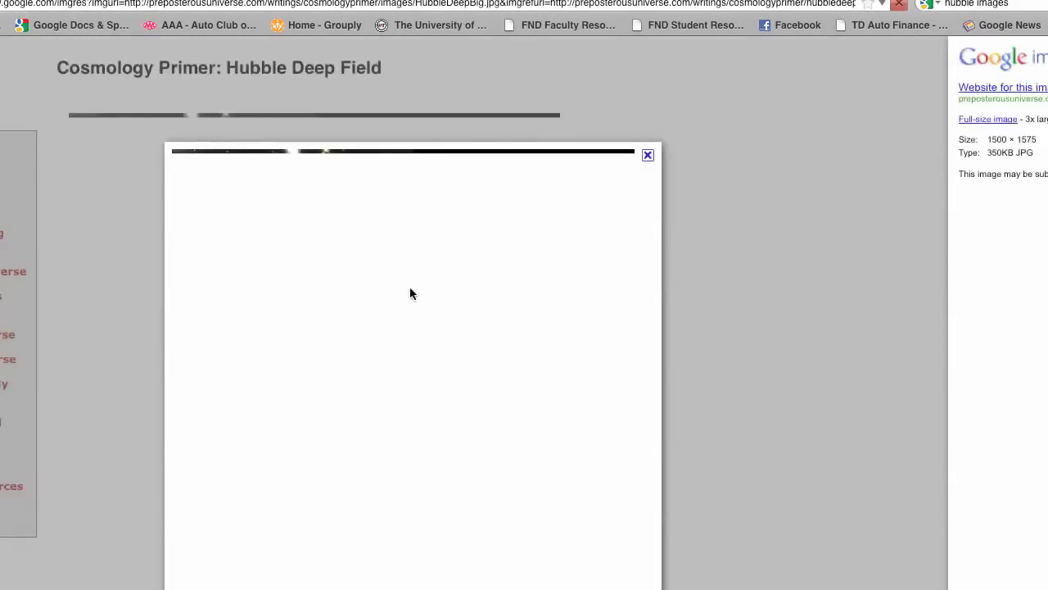
# Step: Display the Hubble Deep Field picture at full size from its web page and bring it into Photoshop
pyautogui.click(648, 157)
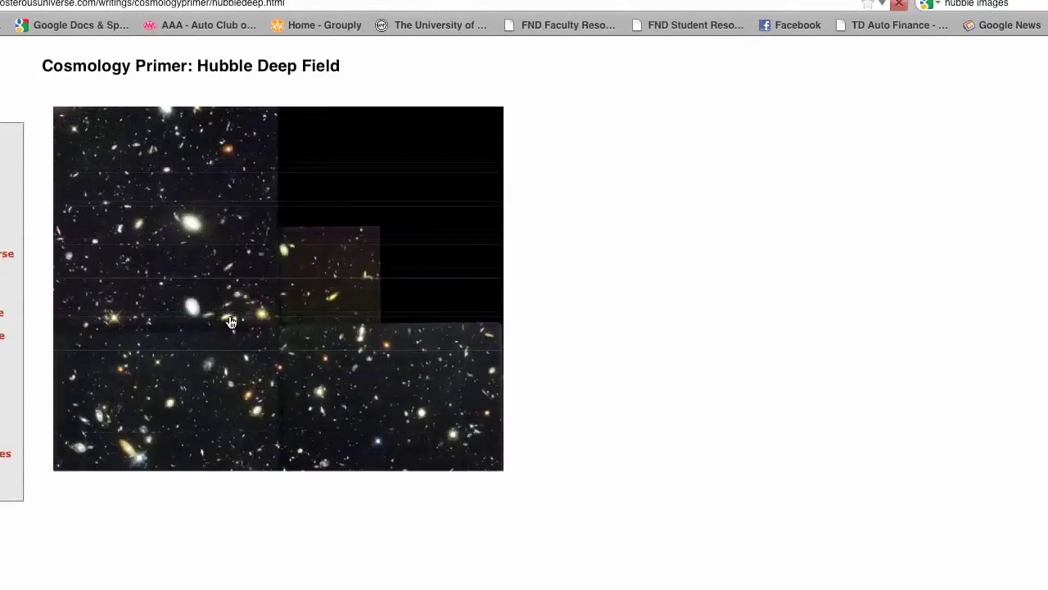
pyautogui.click(261, 311)
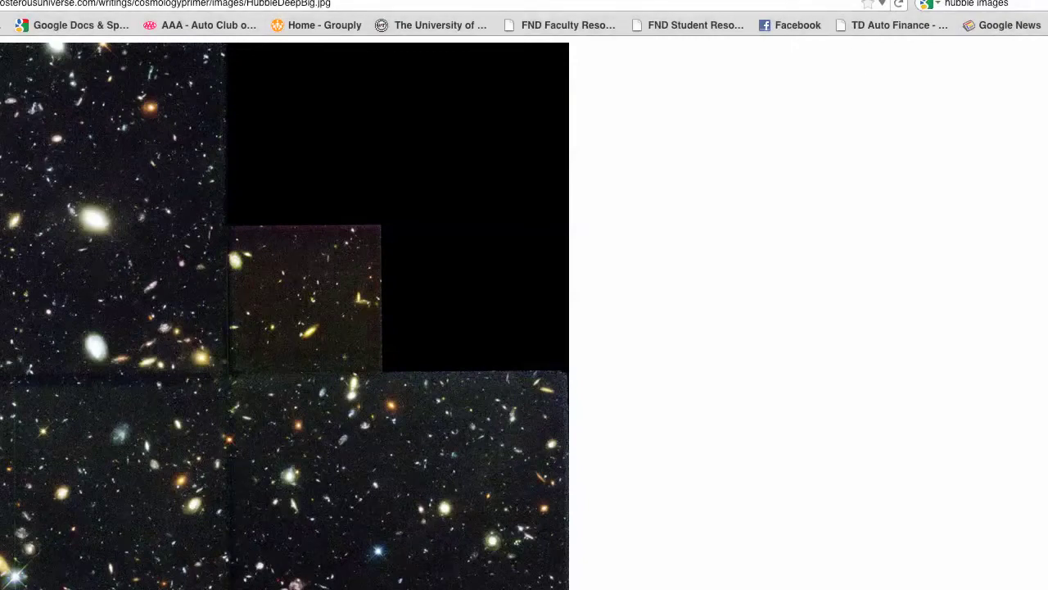
pyautogui.press('super+Tab')
pyautogui.press('super+Tab')
pyautogui.press('super+Tab')
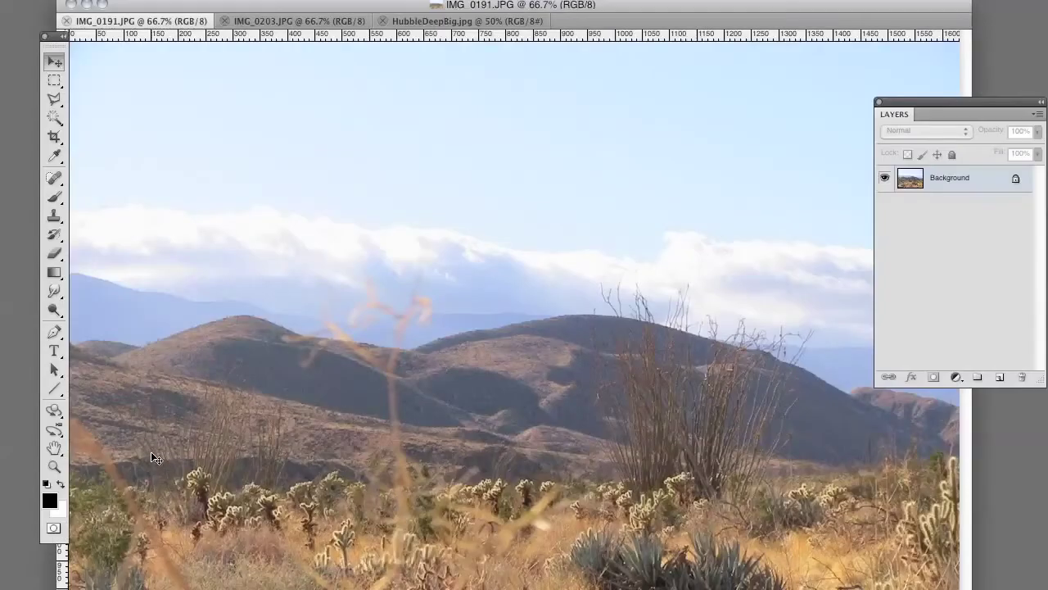
# Step: Resize IMG_0191.JPG by setting 72 pixels/inch without resampling, and resample it to 900 pixels wide with constrained proportions
pyautogui.click(168, 0)
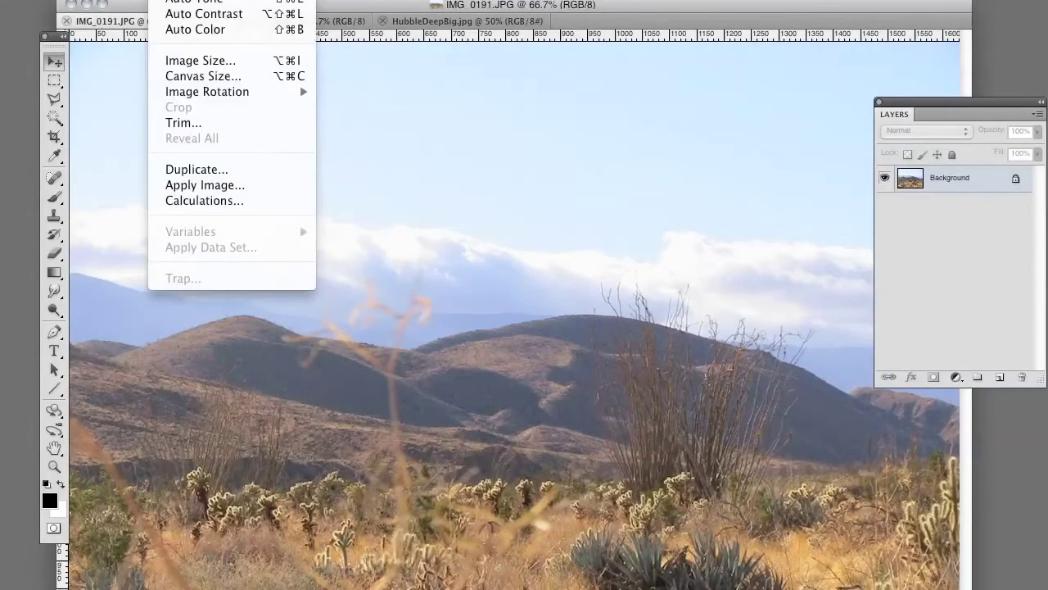
pyautogui.click(200, 60)
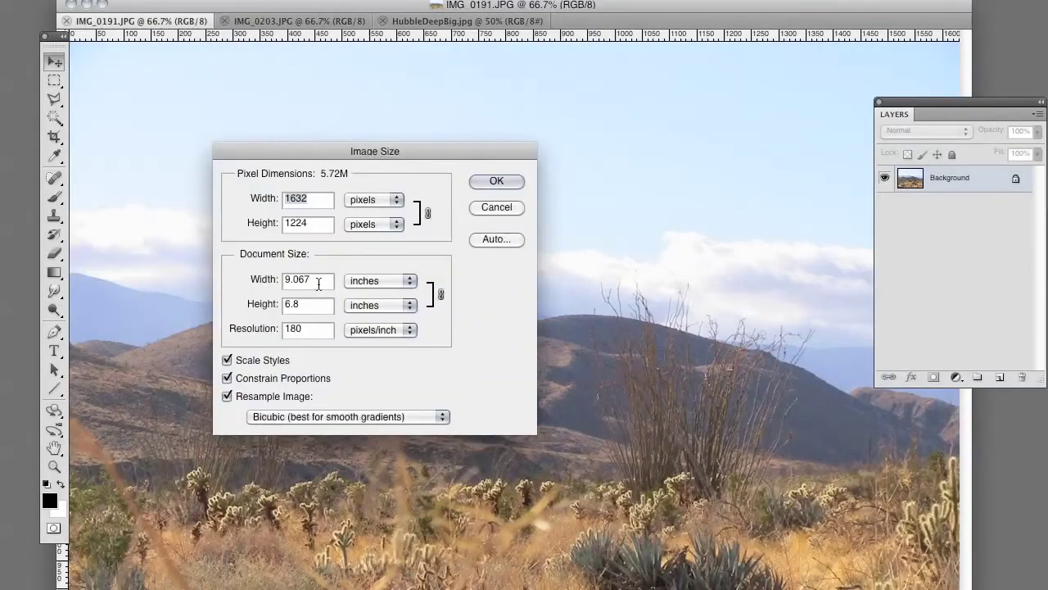
pyautogui.click(227, 395)
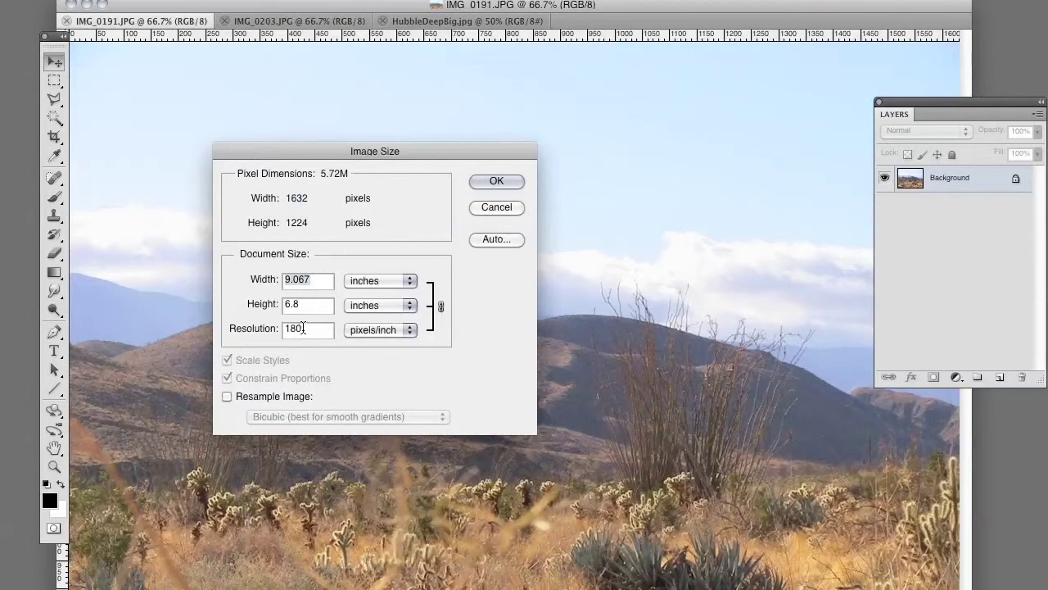
pyautogui.doubleClick(303, 328)
pyautogui.write('72')
pyautogui.click(227, 395)
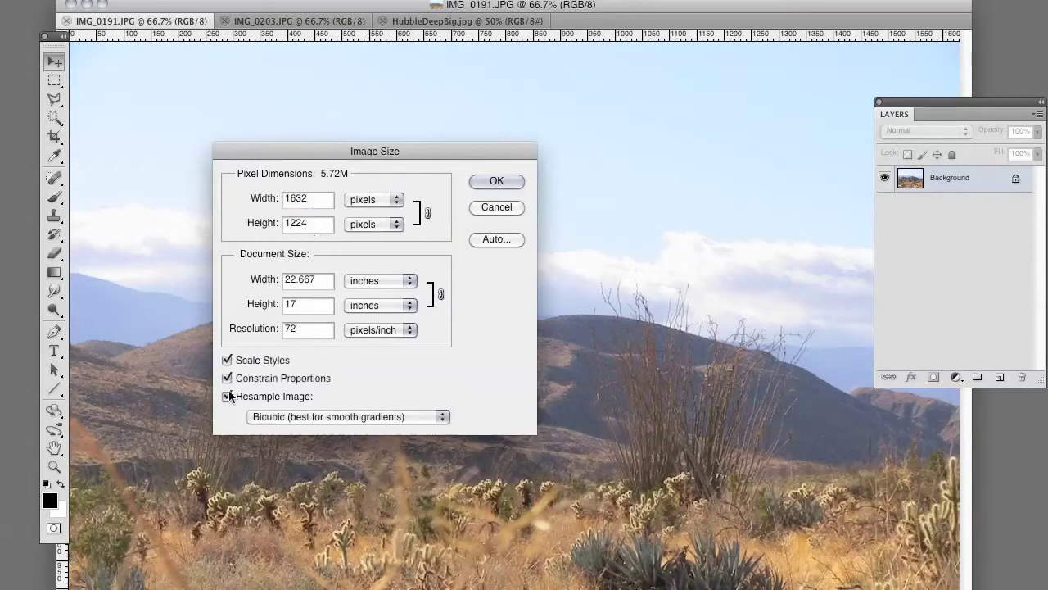
pyautogui.doubleClick(297, 198)
pyautogui.write('900')
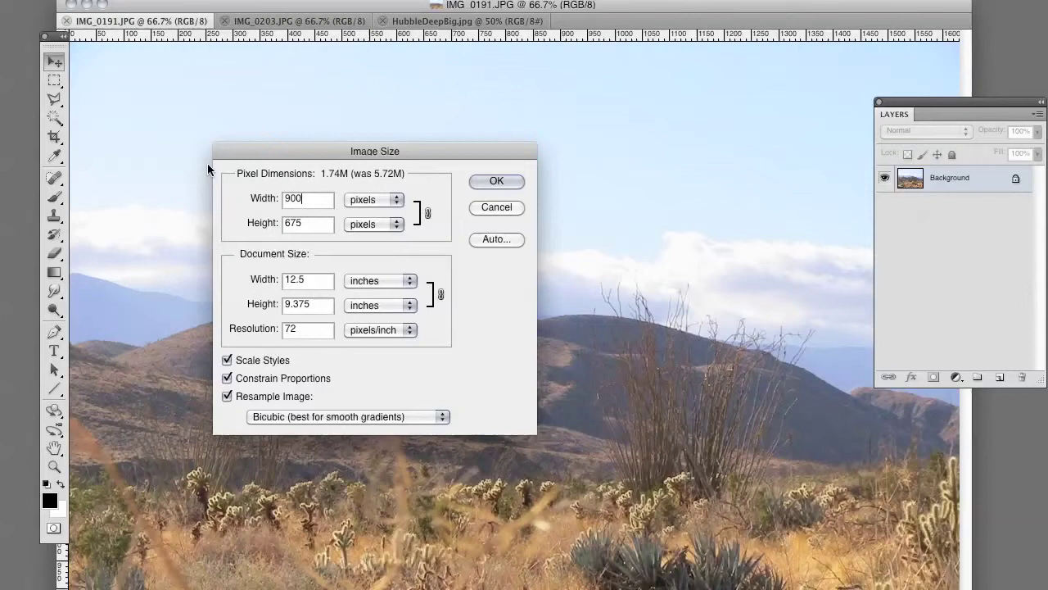
pyautogui.press('Return')
# Step: View the resized desert photo at 100% and compare it with IMG_0203.JPG
pyautogui.doubleClick(54, 466)
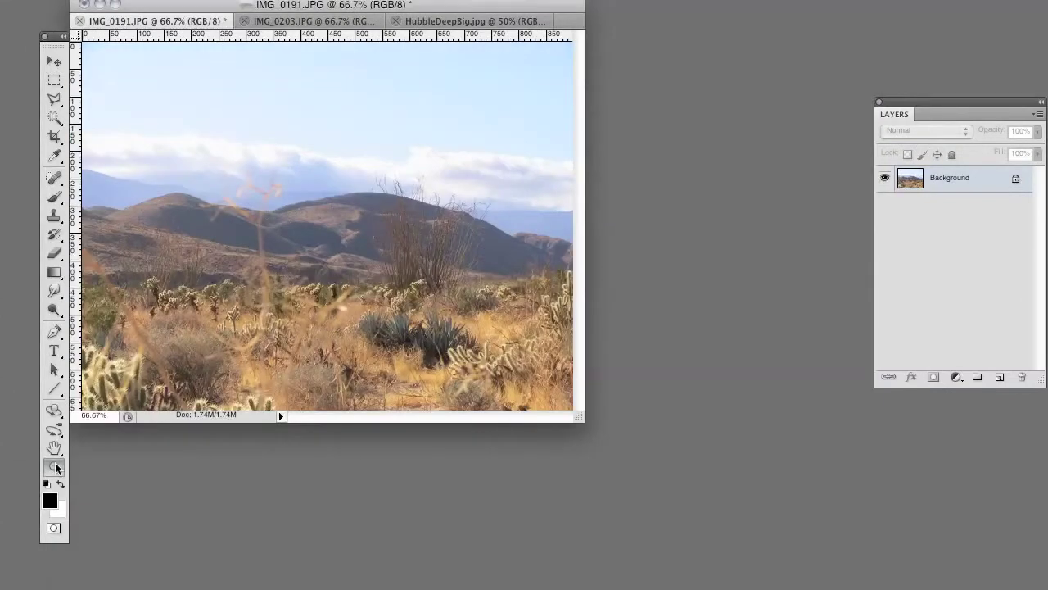
pyautogui.moveTo(609, 6); pyautogui.dragTo(612, 0)
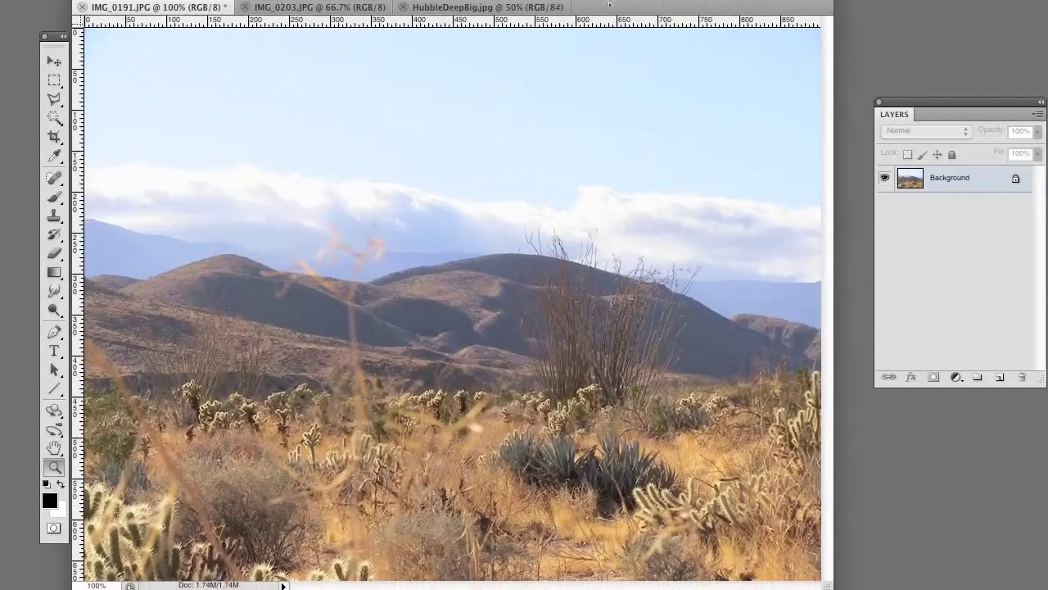
pyautogui.click(283, 10)
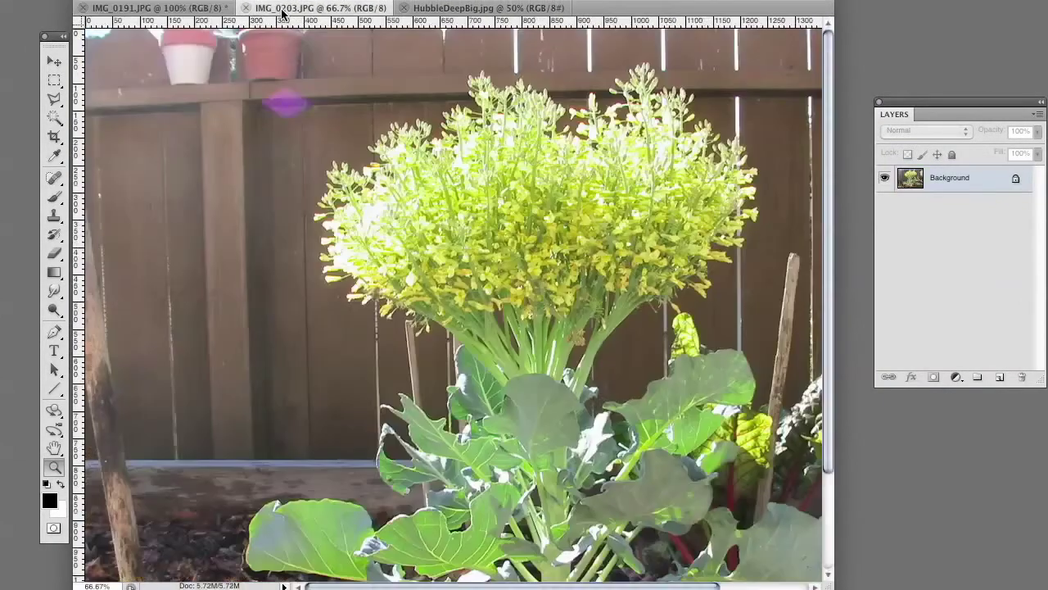
pyautogui.click(112, 10)
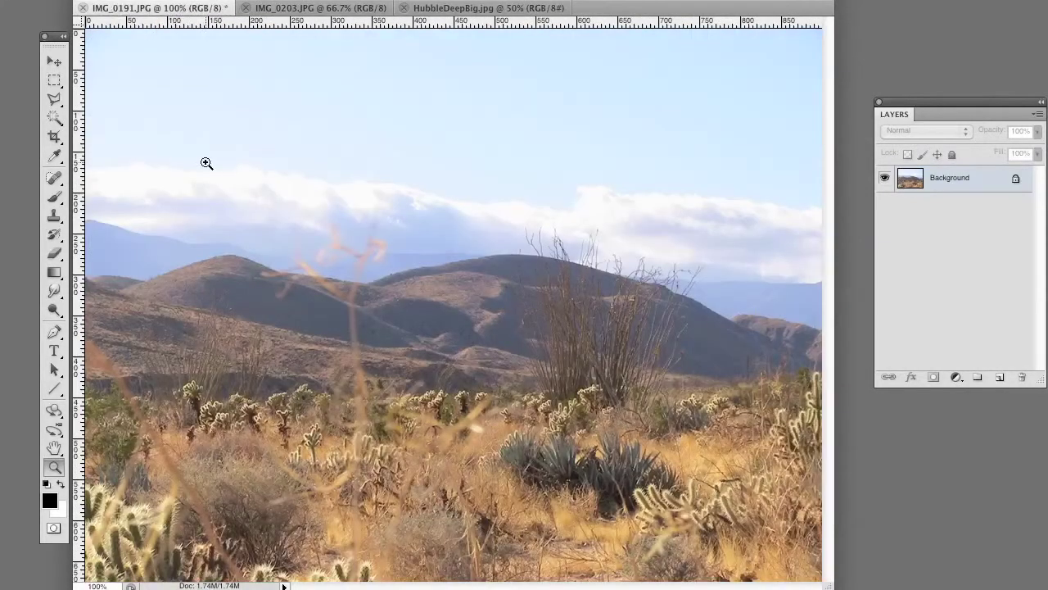
# Step: Select the sky of the desert photo with the Polygonal Lasso, following the mountain ridgeline and enclosing the area up to the upper canvas edge
pyautogui.click(54, 100)
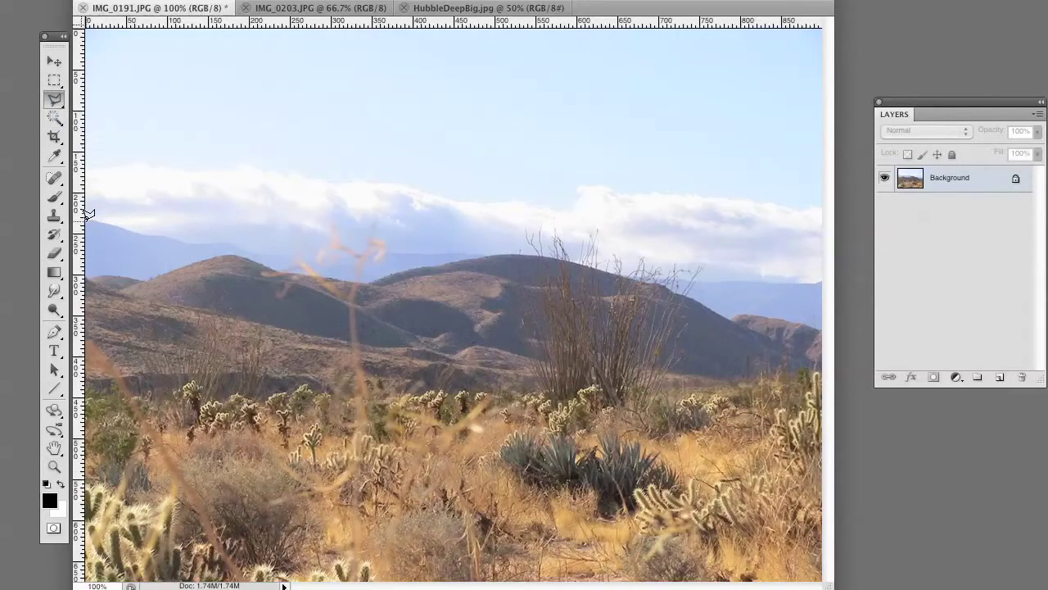
pyautogui.click(88, 219)
pyautogui.click(97, 220)
pyautogui.click(157, 238)
pyautogui.click(192, 242)
pyautogui.click(217, 245)
pyautogui.click(291, 259)
pyautogui.click(361, 260)
pyautogui.click(468, 255)
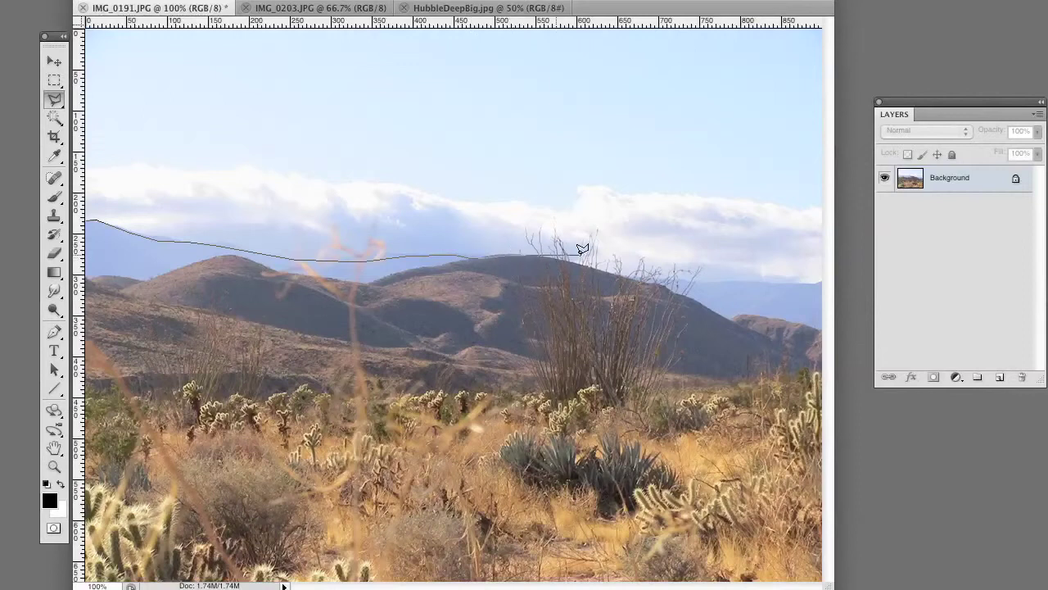
pyautogui.click(531, 254)
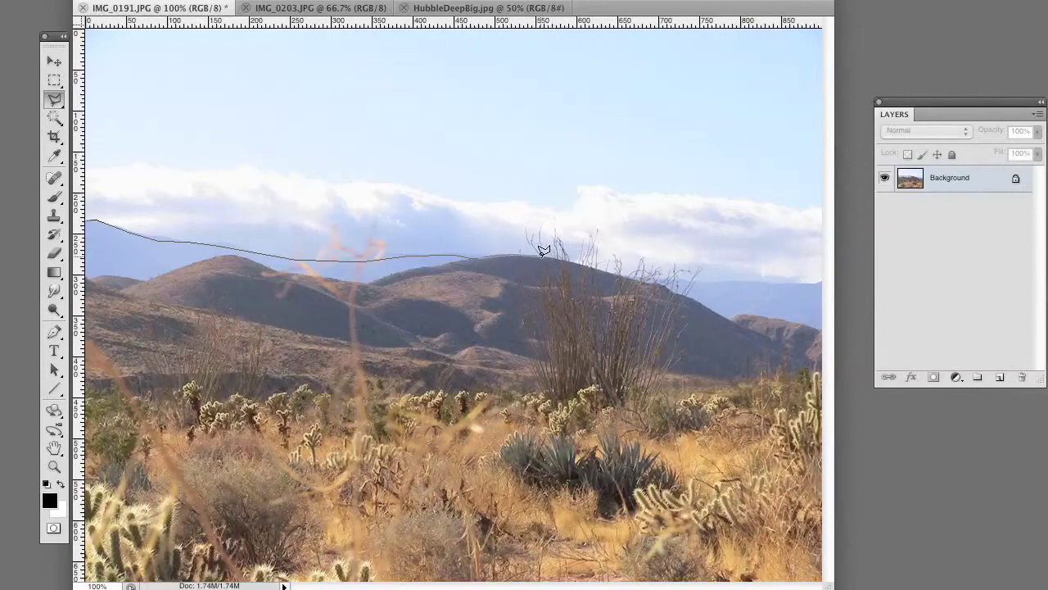
pyautogui.click(623, 273)
pyautogui.click(687, 279)
pyautogui.click(743, 284)
pyautogui.click(821, 285)
pyautogui.click(827, 13)
pyautogui.click(81, 9)
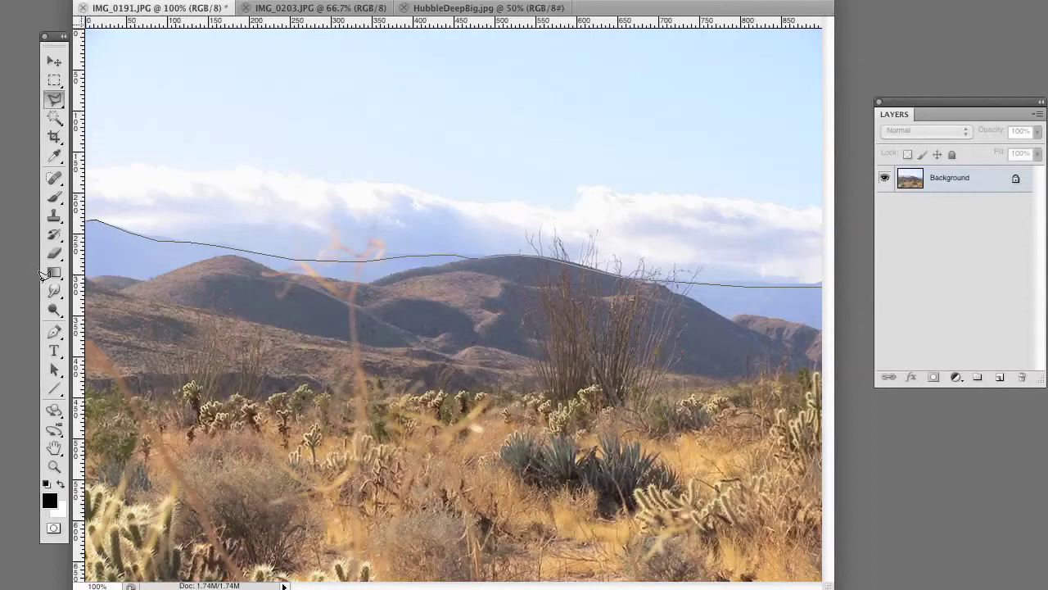
pyautogui.click(88, 219)
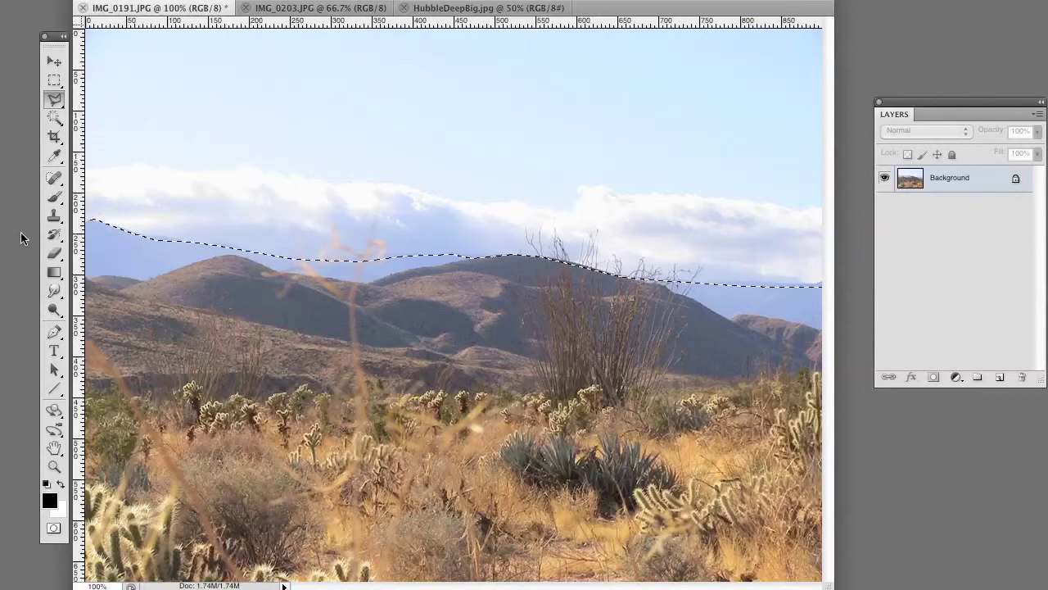
# Step: Check the desert photo briefly without panels and selection edges, and select the entire canvas
pyautogui.press('Tab')
pyautogui.hotkey('ctrl', 'h')
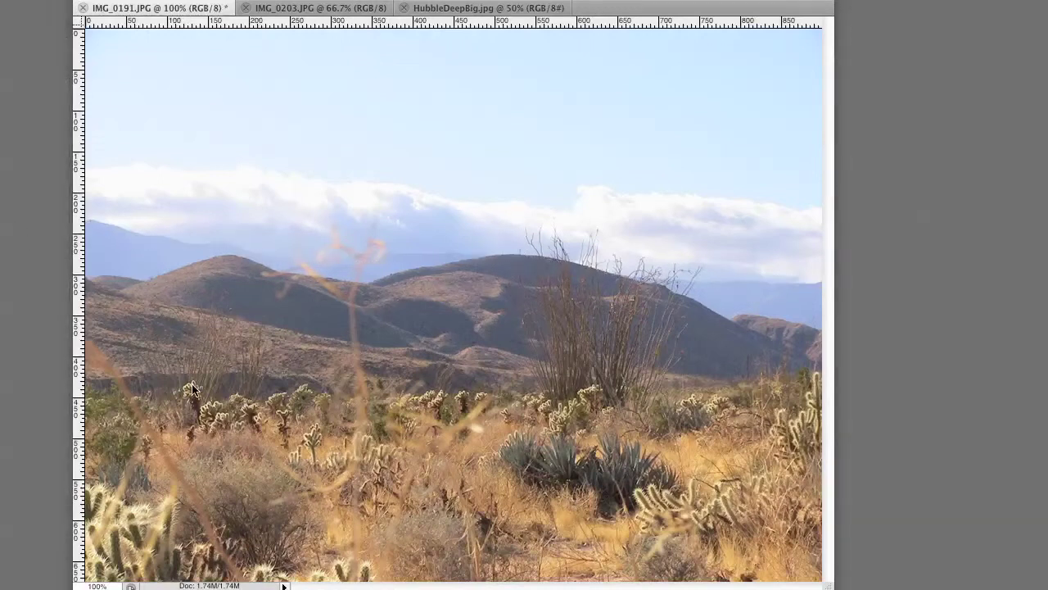
pyautogui.hotkey('ctrl', 'h')
pyautogui.press('Tab')
pyautogui.press('v')
pyautogui.hotkey('ctrl', 'a')
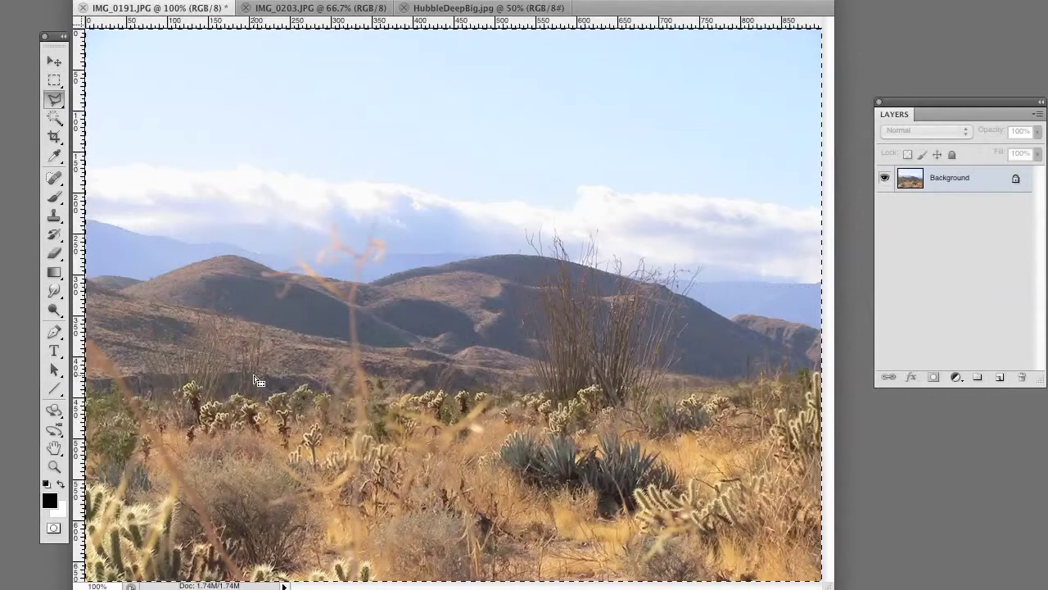
# Step: Move the whole desert photo down about 70 pixels within its canvas, and remove the selection
pyautogui.hotkey('shift', 'Down')
pyautogui.hotkey('shift', 'Down')
pyautogui.hotkey('shift', 'Down')
pyautogui.hotkey('shift', 'Down')
pyautogui.hotkey('shift', 'Down')
pyautogui.hotkey('shift', 'Down')
pyautogui.hotkey('shift', 'Down')
pyautogui.hotkey('shift', 'Down')
pyautogui.hotkey('shift', 'Down')
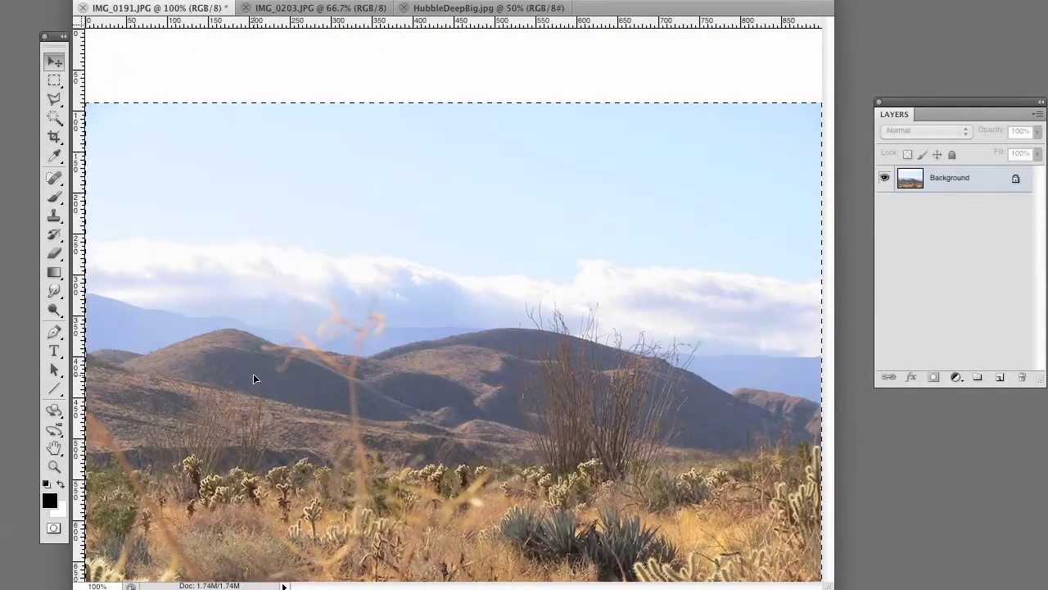
pyautogui.hotkey('shift', 'Up')
pyautogui.hotkey('shift', 'Up')
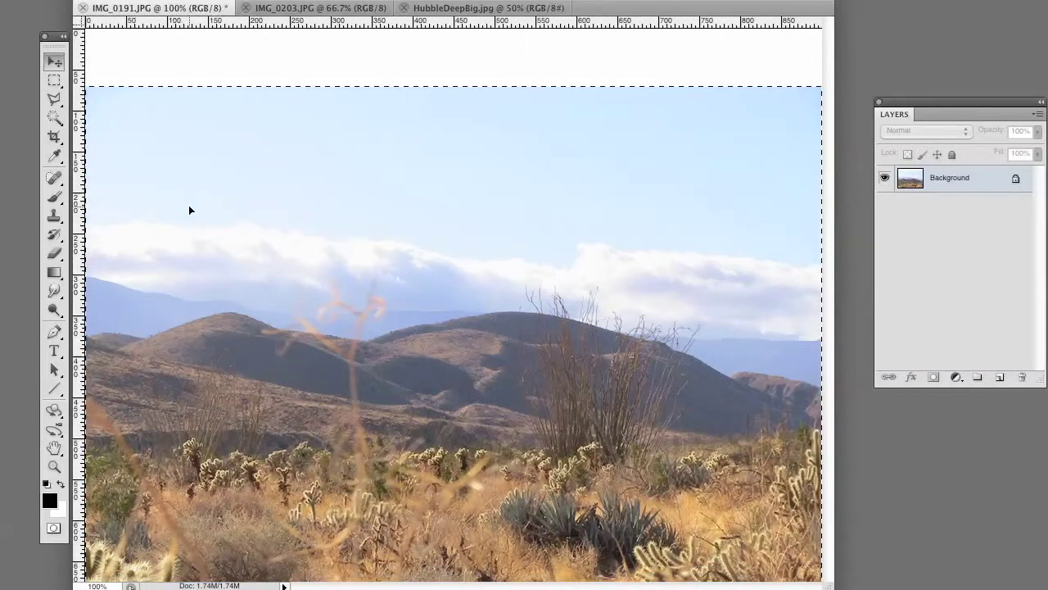
pyautogui.hotkey('ctrl', 'd')
# Step: Select the sky above the mountain ridgeline with the Lasso, including the blank strip up to the canvas's upper edge
pyautogui.press('l')
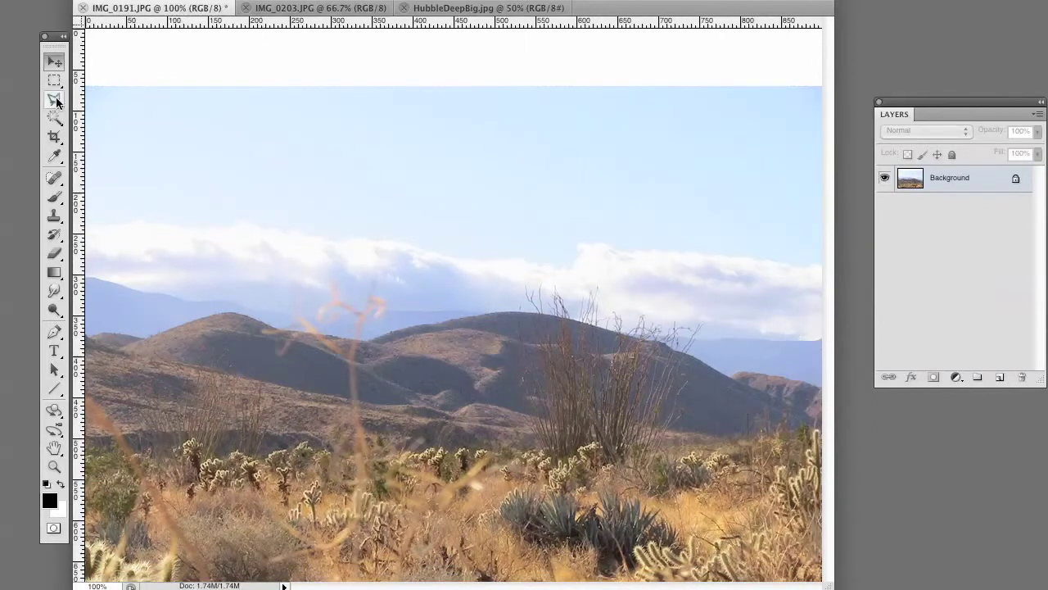
pyautogui.press('Tab')
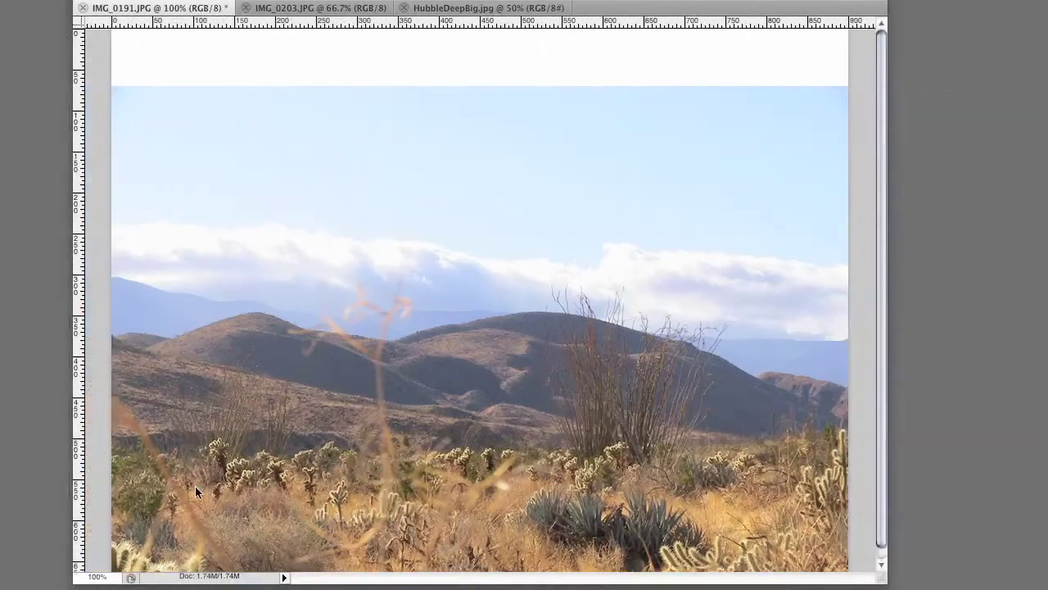
pyautogui.press('Tab')
pyautogui.press('Tab')
pyautogui.press('Tab')
pyautogui.hotkey('ctrl', 'shift', 'd')
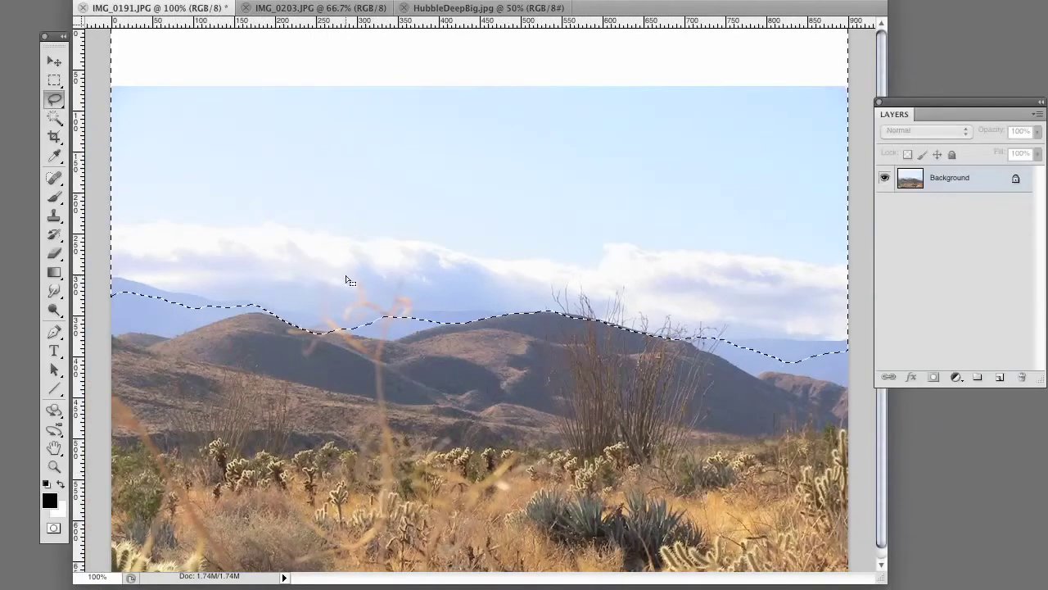
# Step: Copy the entire HubbleDeepBig.jpg image and use Paste Into to place it inside the sky selection of IMG_0191.JPG
pyautogui.click(474, 10)
pyautogui.hotkey('ctrl', 'a')
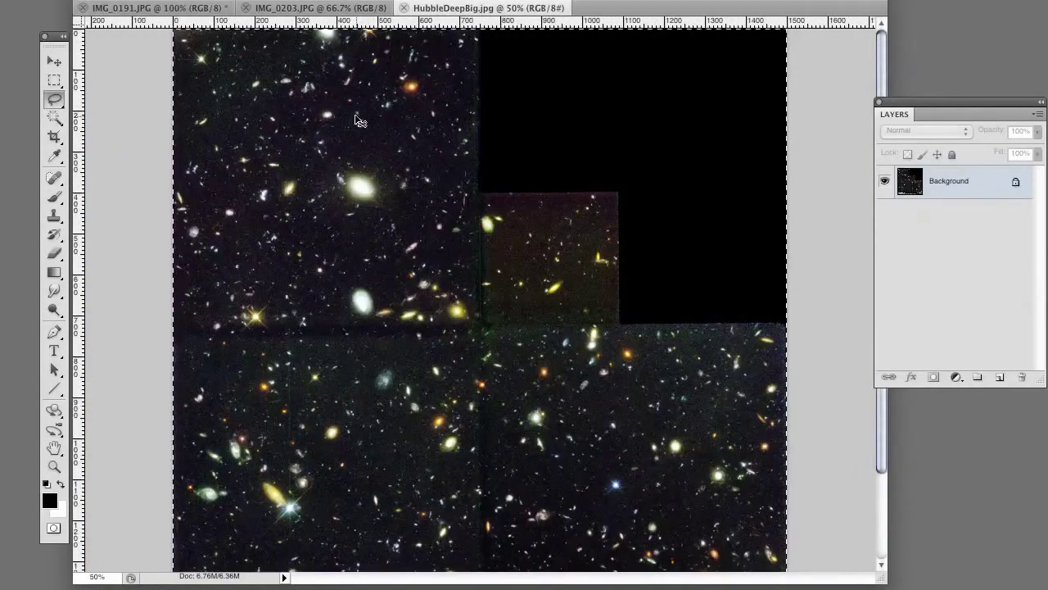
pyautogui.moveTo(199, 8); pyautogui.dragTo(264, 39)
pyautogui.click(135, 0)
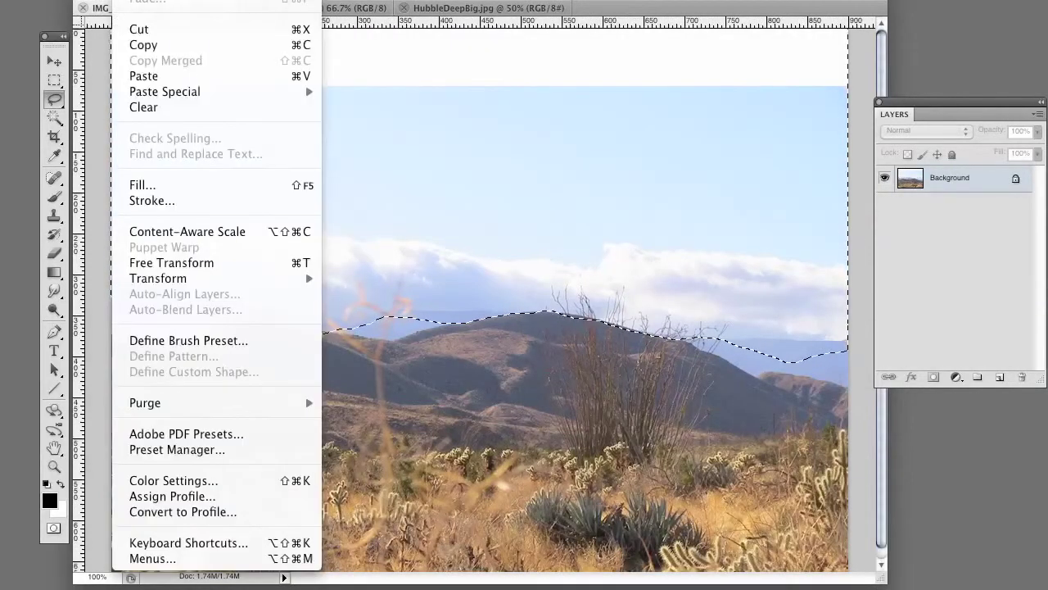
pyautogui.moveTo(204, 91)
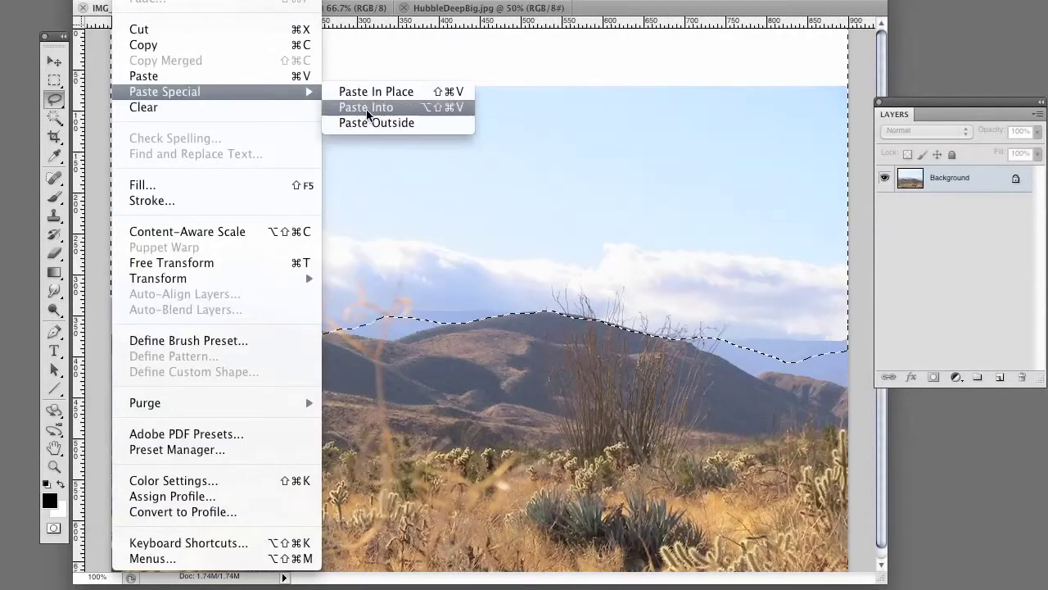
pyautogui.click(369, 105)
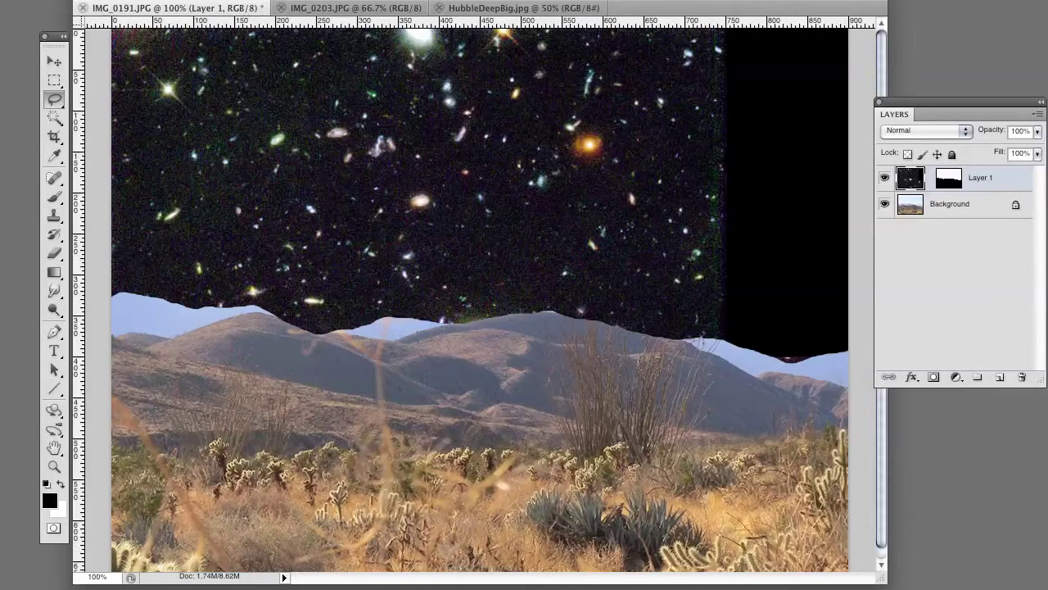
# Step: Check the desert and space sky composite with the panels hidden, and show them again
pyautogui.press('Tab')
pyautogui.press('Tab')
pyautogui.press('Tab')
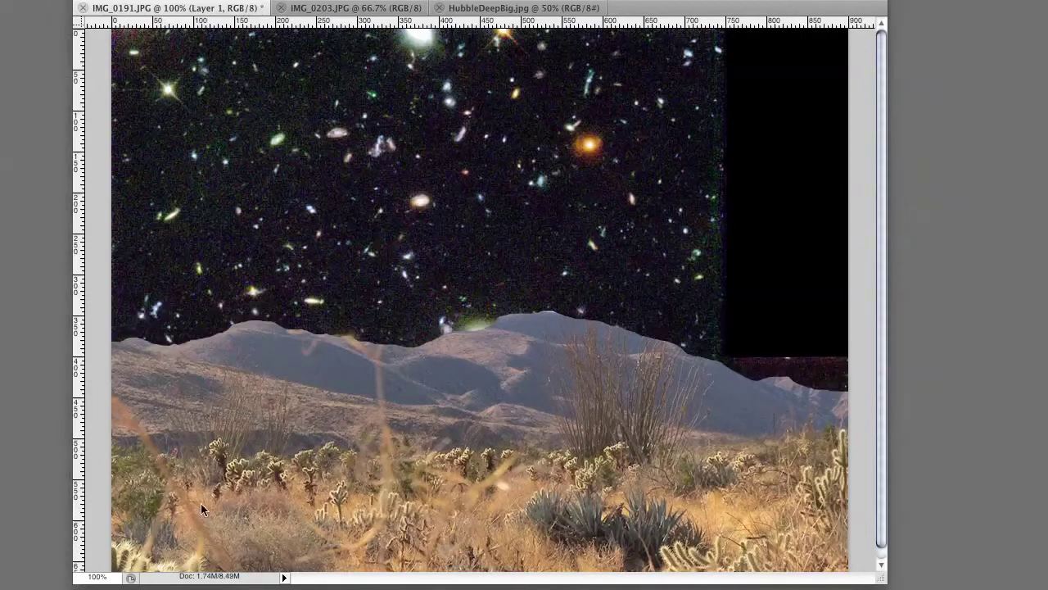
pyautogui.press('Tab')
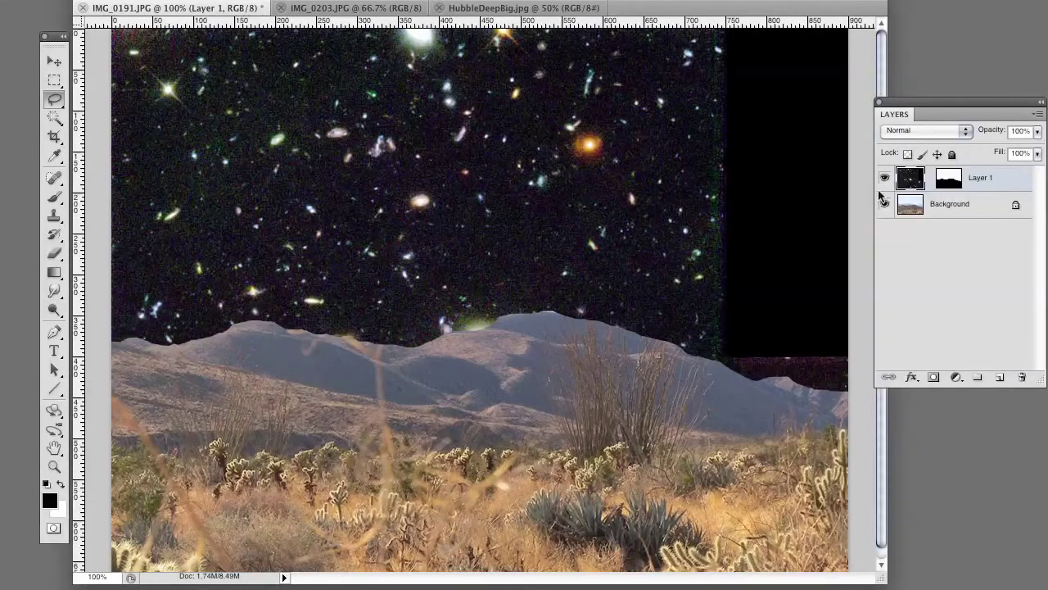
# Step: Try scaling the Hubble layer down to roughly the canvas width and repositioning it behind the ridgeline
pyautogui.click(945, 207)
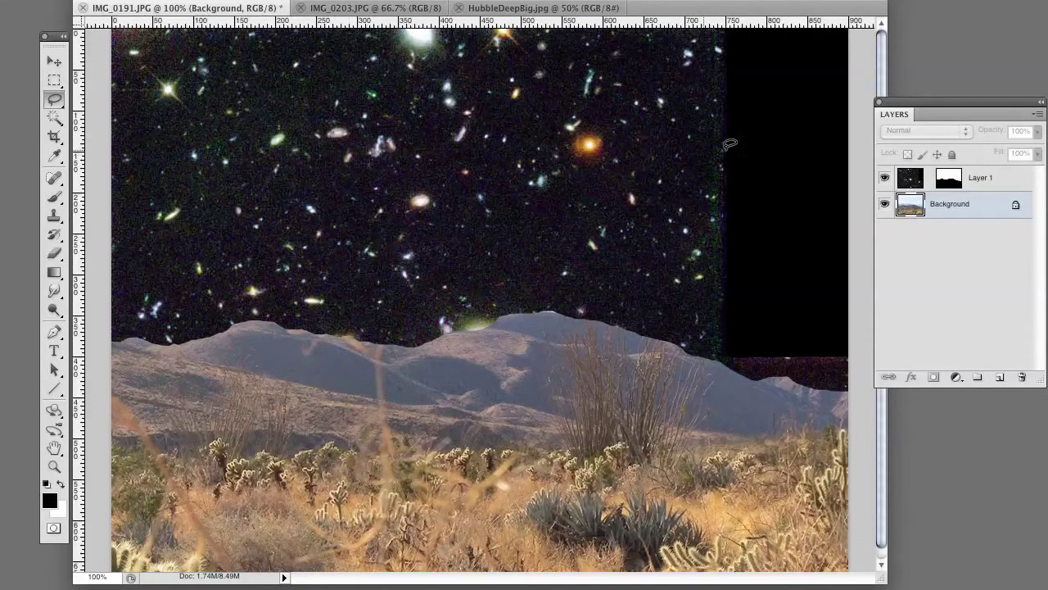
pyautogui.click(909, 178)
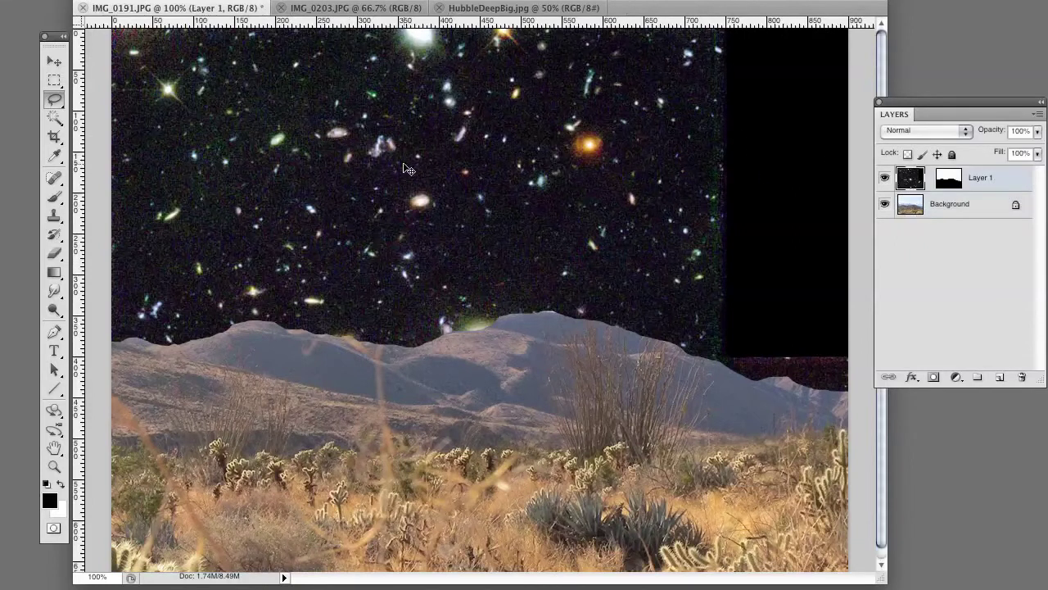
pyautogui.press('v')
pyautogui.moveTo(116, 34); pyautogui.dragTo(208, 116)
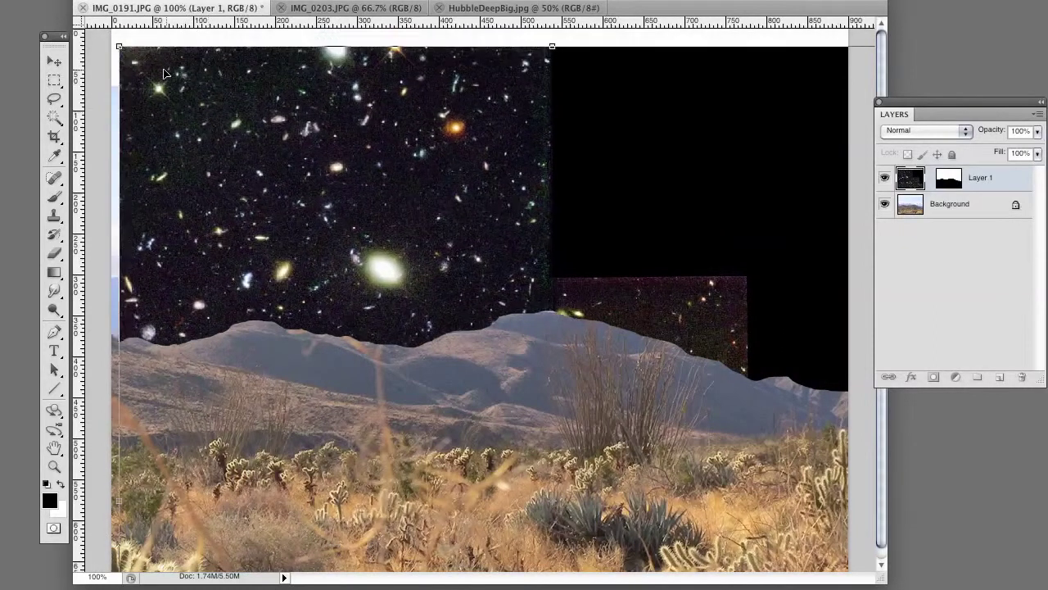
pyautogui.moveTo(121, 49); pyautogui.dragTo(246, 90)
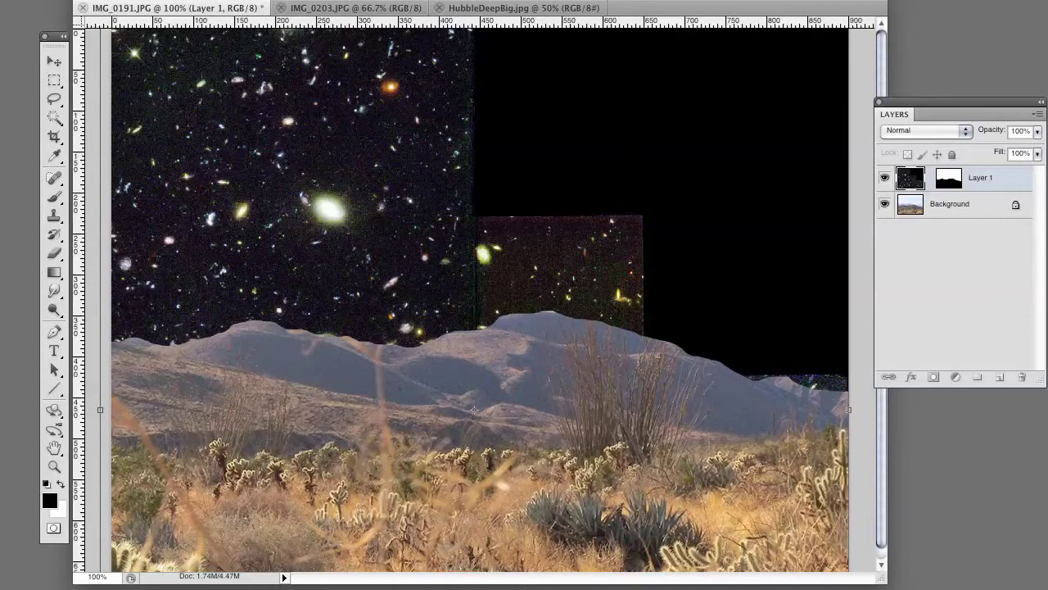
# Step: Paste the copied Hubble image at its original size into the ridgeline sky selection of IMG_0191.JPG using Paste Into
pyautogui.hotkey('ctrl', 'Tab')
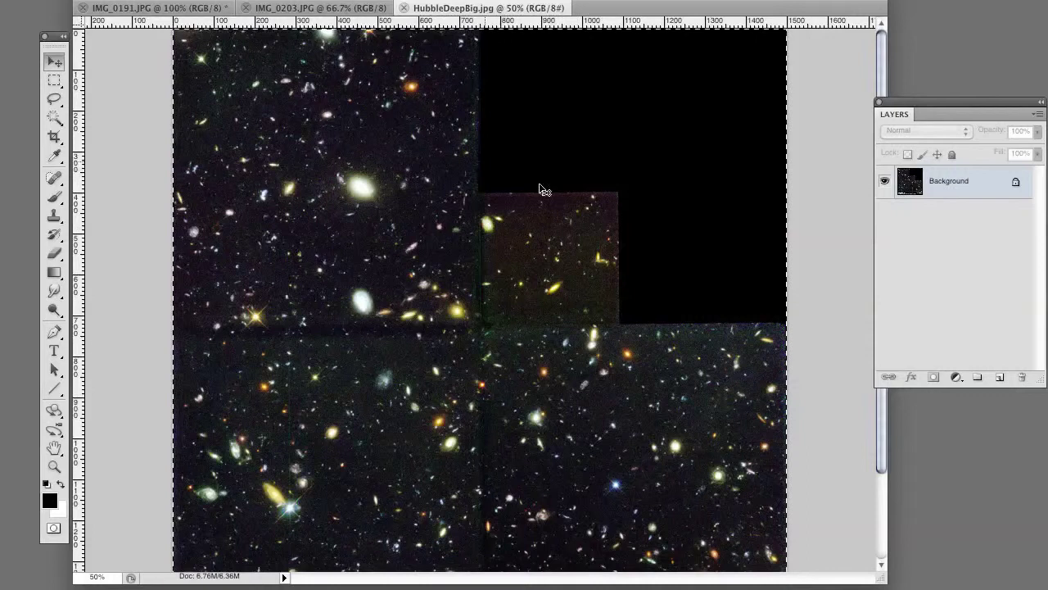
pyautogui.click(147, 9)
pyautogui.click(164, 0)
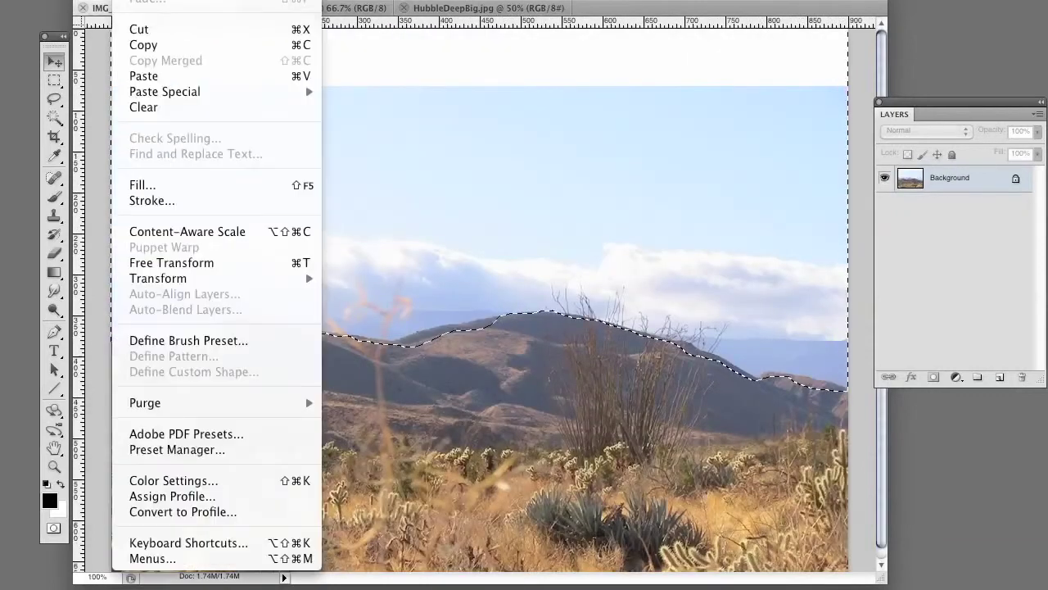
pyautogui.moveTo(177, 93)
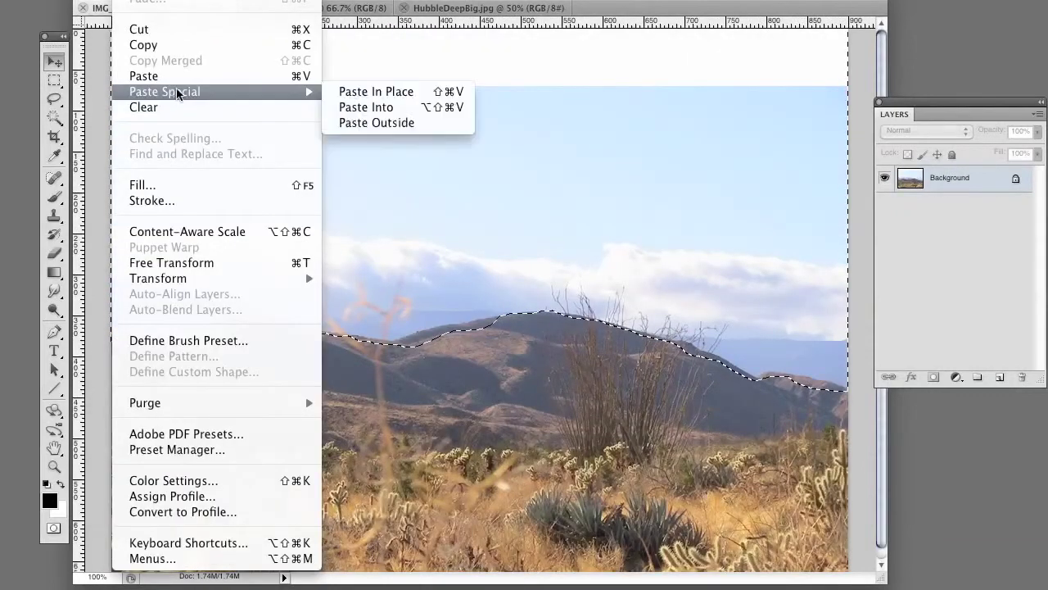
pyautogui.click(395, 108)
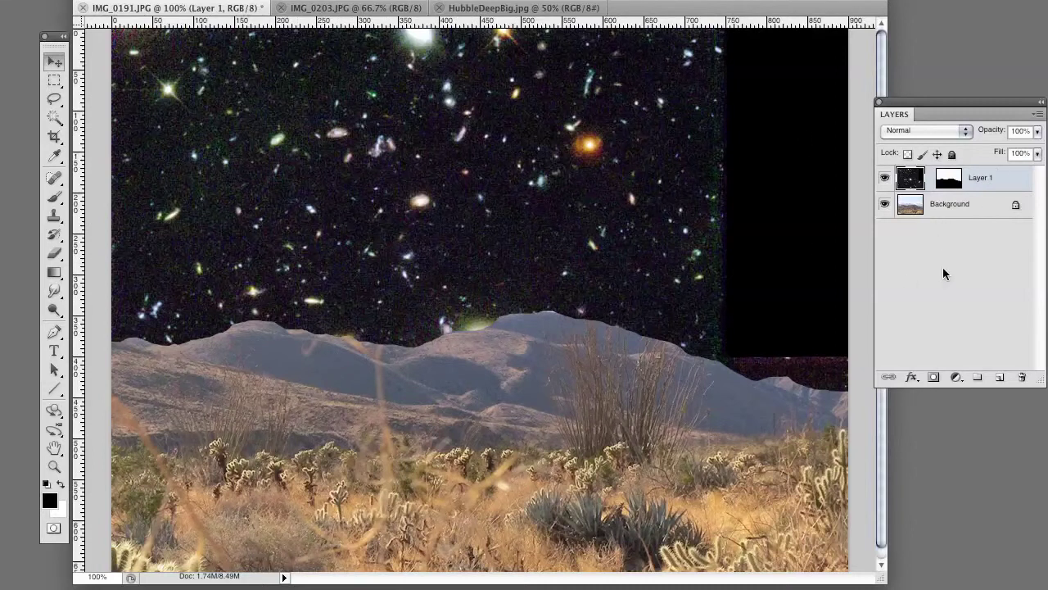
# Step: Darken the Background layer's desert photo with Levels, setting the black input level to 20
pyautogui.hotkey('alt', '[')
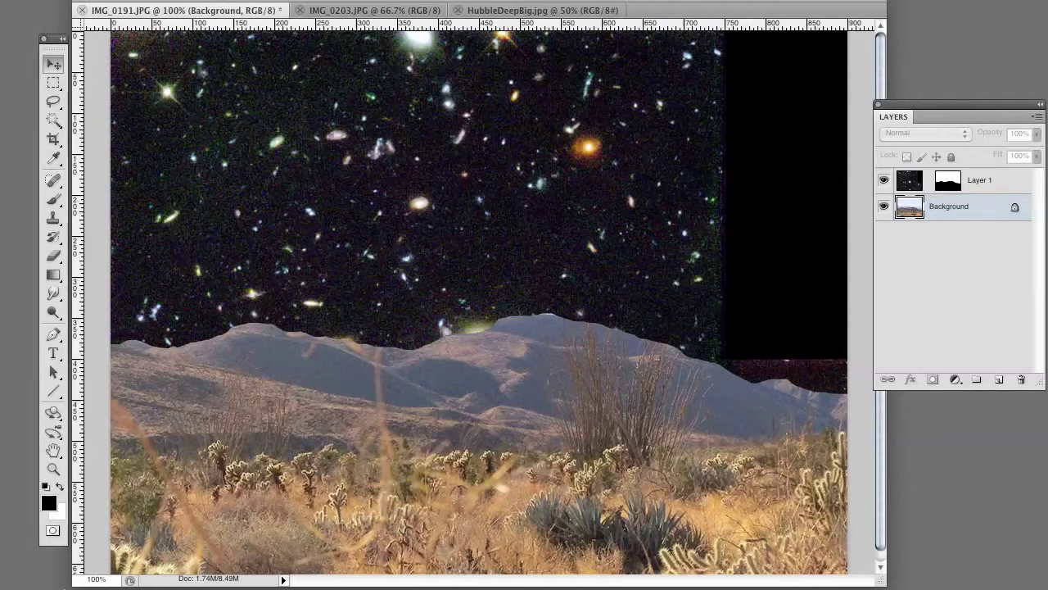
pyautogui.press('super+l')
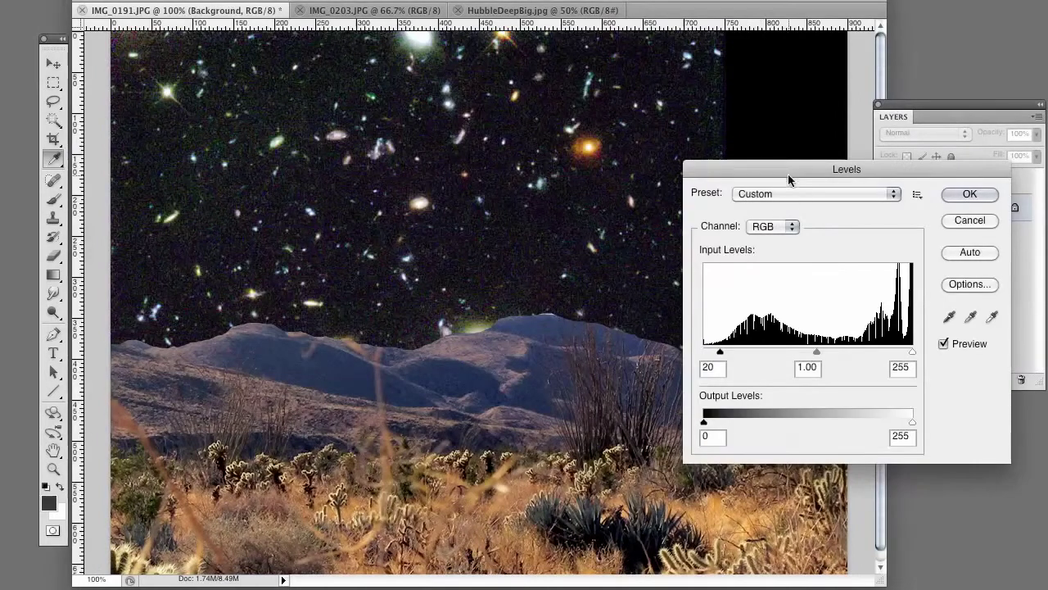
pyautogui.click(968, 194)
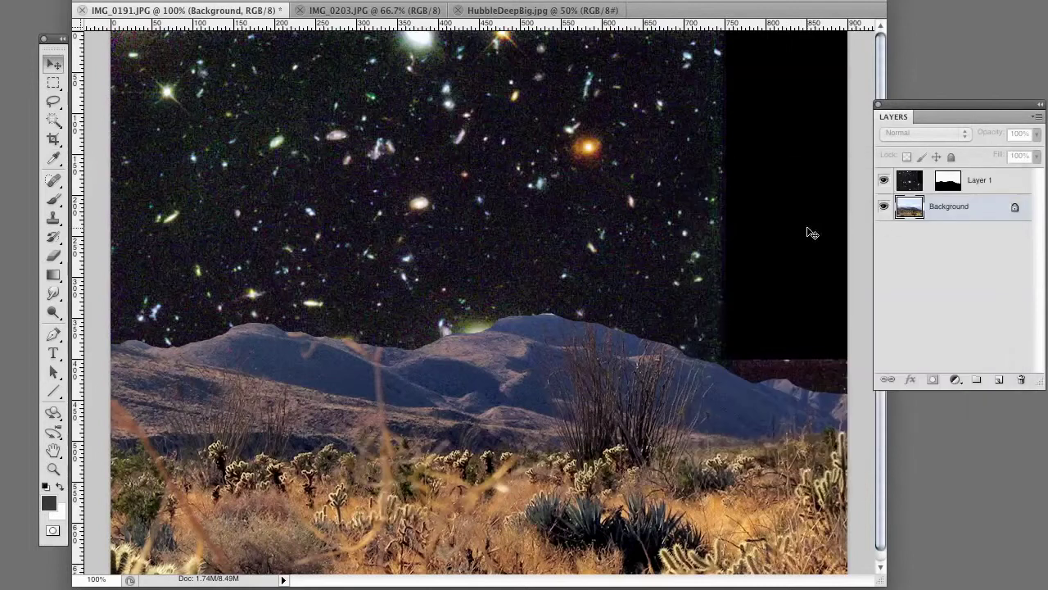
# Step: Raise the saturation of the Background layer slightly with Hue/Saturation
pyautogui.press('super+u')
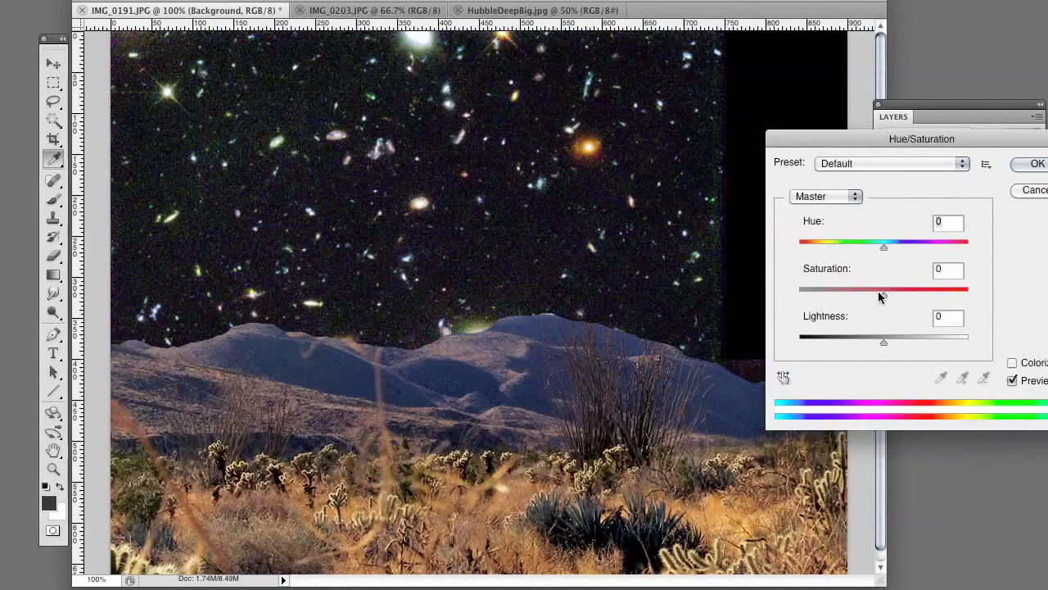
pyautogui.moveTo(879, 297)
pyautogui.mouseDown()
pyautogui.moveTo(835, 289)
pyautogui.moveTo(906, 288)
pyautogui.moveTo(893, 287)
pyautogui.mouseUp()
pyautogui.click(1014, 167)
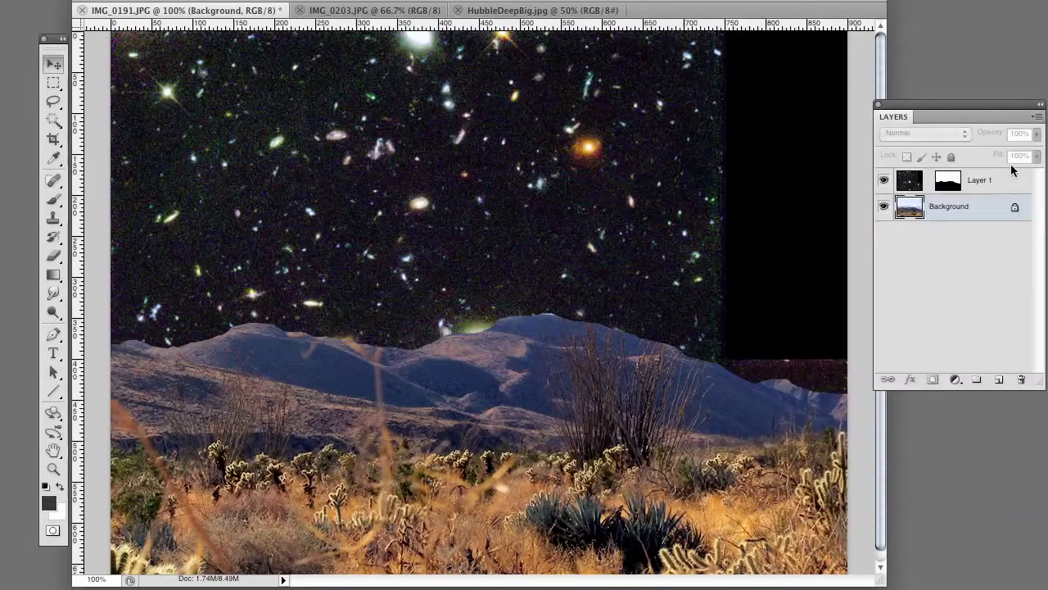
# Step: Try to fill a small lassoed spot along the mountain ridgeline on the Background layer, and deselect it
pyautogui.click(54, 101)
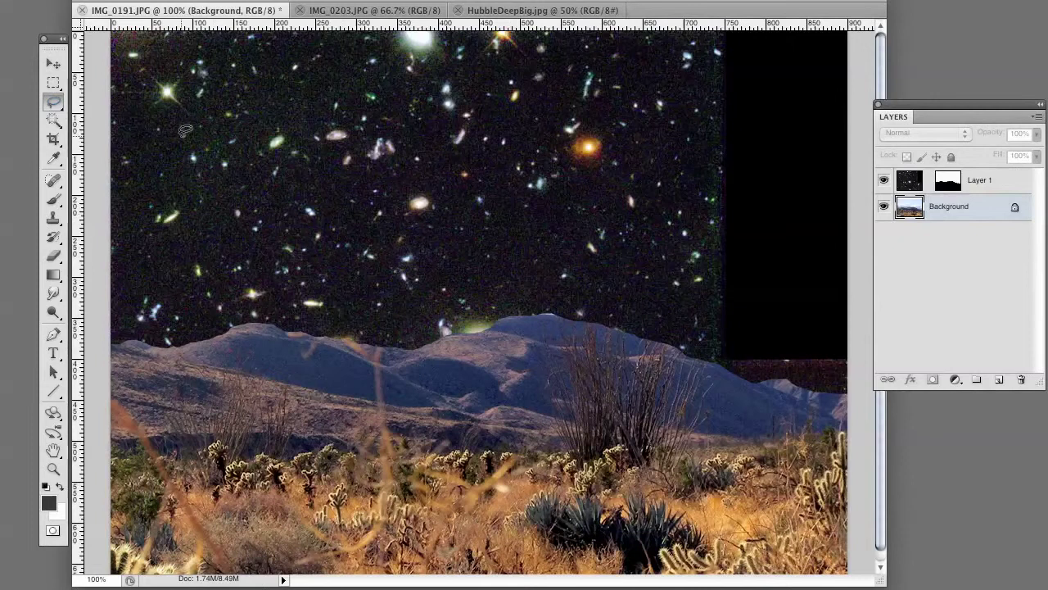
pyautogui.moveTo(497, 316)
pyautogui.mouseDown()
pyautogui.moveTo(550, 314)
pyautogui.moveTo(565, 298)
pyautogui.moveTo(497, 317)
pyautogui.mouseUp()
pyautogui.hotkey('shift', 'BackSpace')
pyautogui.press('Return')
pyautogui.hotkey('ctrl', 'd')
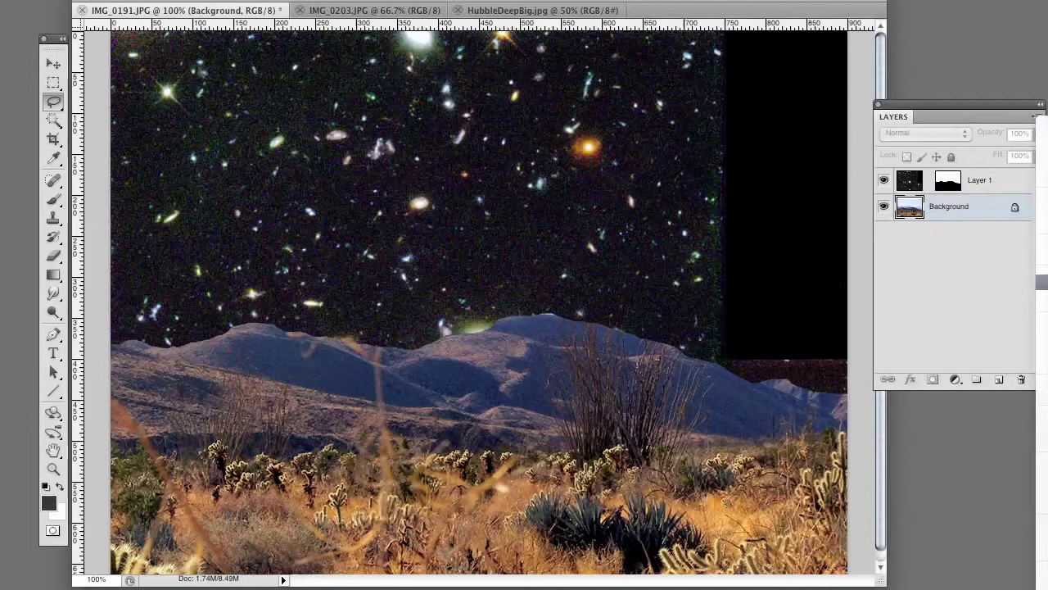
# Step: Flatten the composite and retouch the ridgeline over the left hills and at its far right end with the healing brush
pyautogui.click(1042, 496)
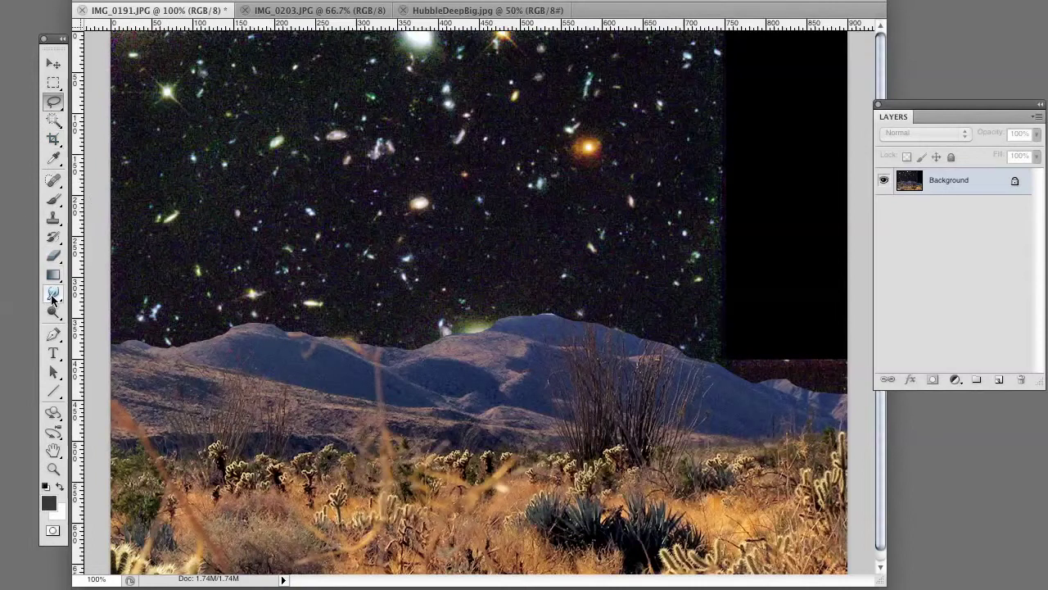
pyautogui.click(54, 183)
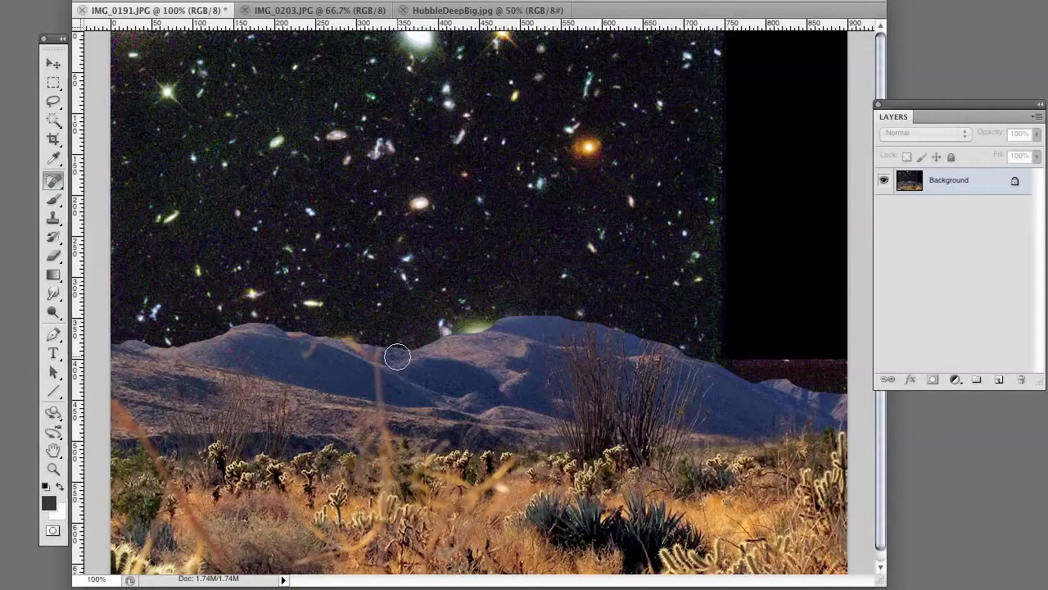
pyautogui.moveTo(354, 341)
pyautogui.mouseDown()
pyautogui.moveTo(288, 331)
pyautogui.moveTo(295, 301)
pyautogui.moveTo(326, 274)
pyautogui.moveTo(335, 279)
pyautogui.moveTo(271, 302)
pyautogui.moveTo(260, 317)
pyautogui.moveTo(284, 324)
pyautogui.moveTo(215, 328)
pyautogui.mouseUp()
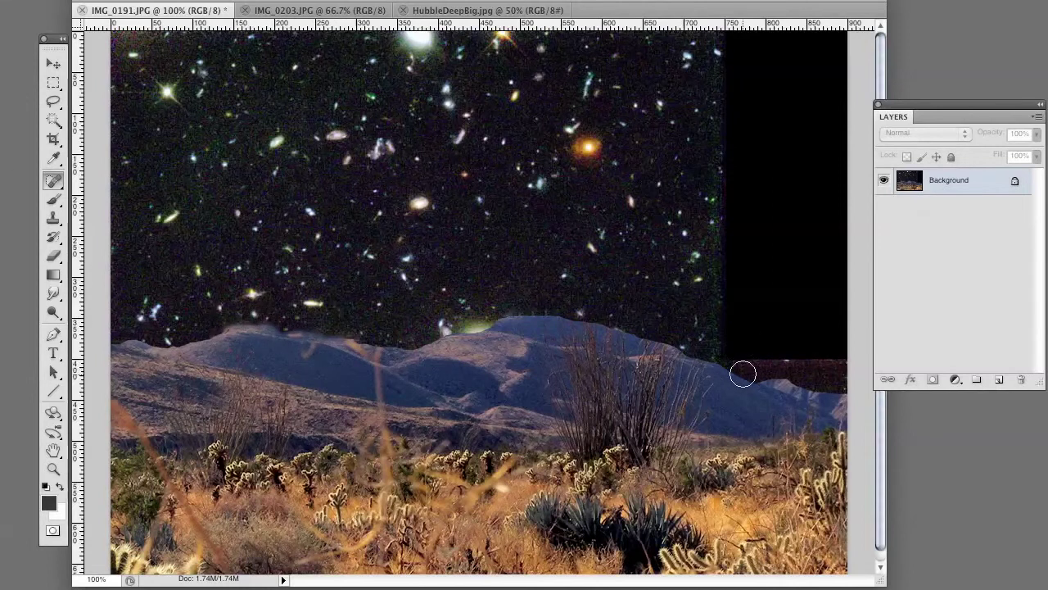
pyautogui.moveTo(782, 373); pyautogui.dragTo(842, 385)
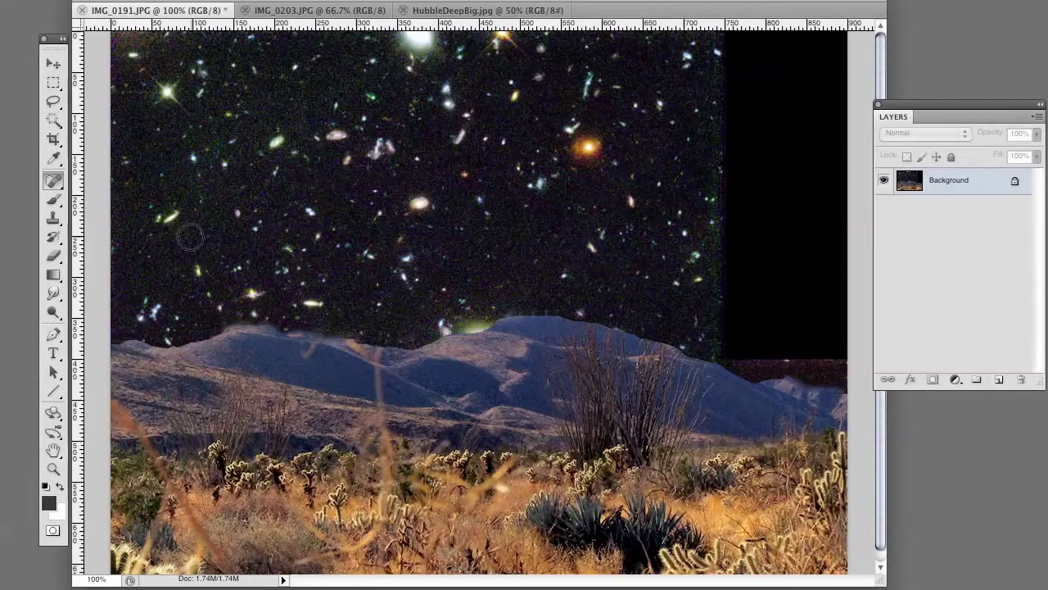
# Step: Apply automatic Levels correction to IMG_0203.JPG and float the plant photo in its own window beside the composite
pyautogui.click(349, 10)
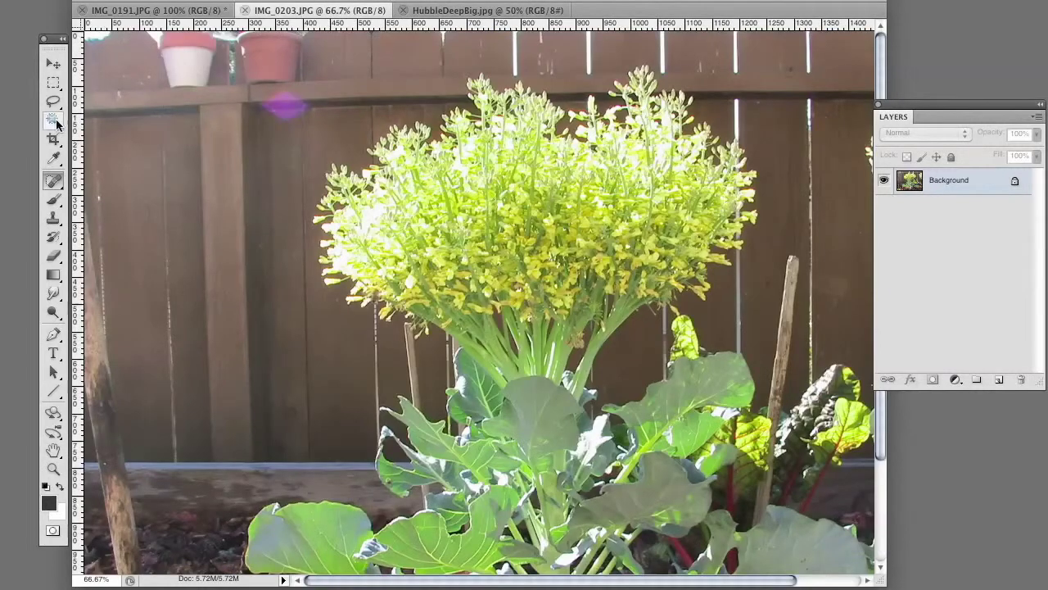
pyautogui.hotkey('ctrl', 'l')
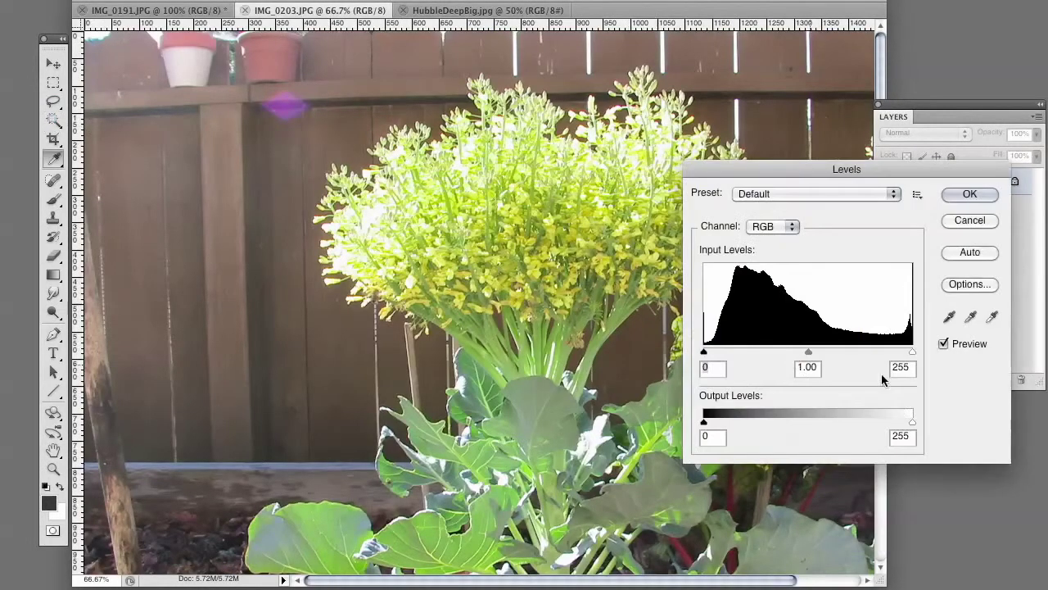
pyautogui.click(967, 254)
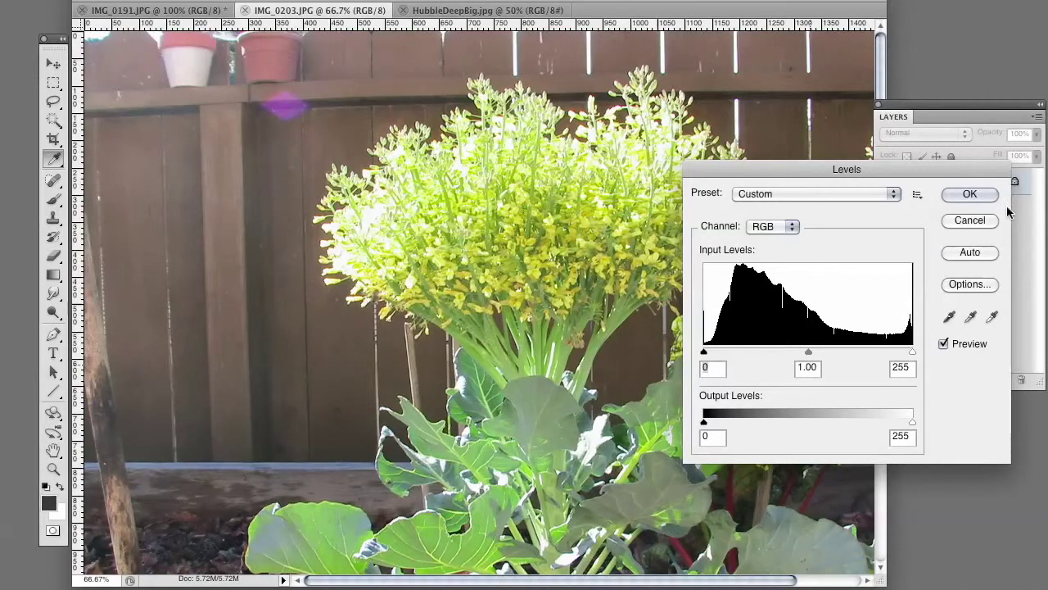
pyautogui.click(974, 195)
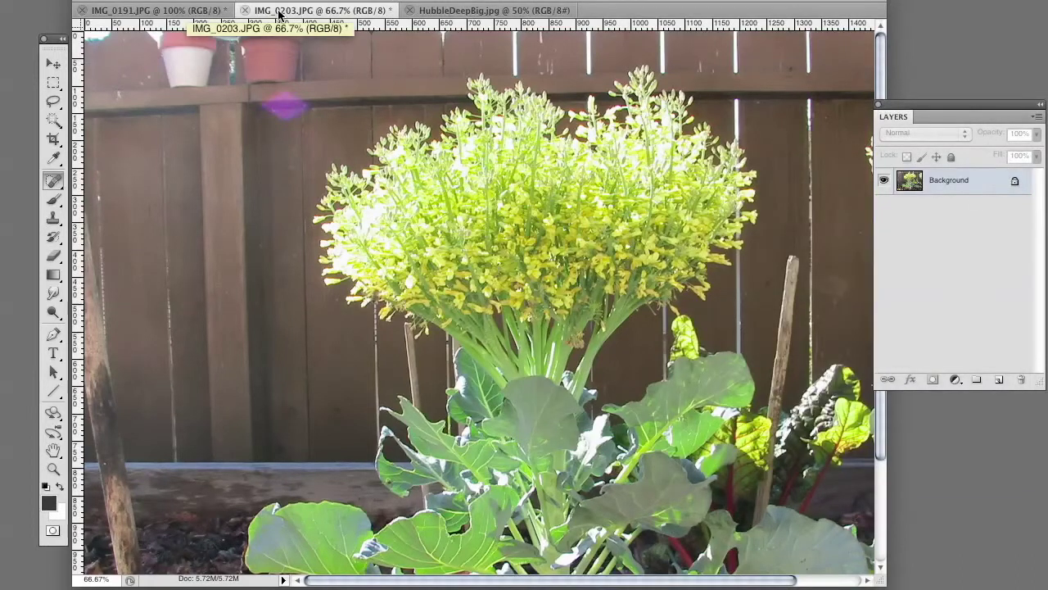
pyautogui.moveTo(279, 13); pyautogui.dragTo(409, 25)
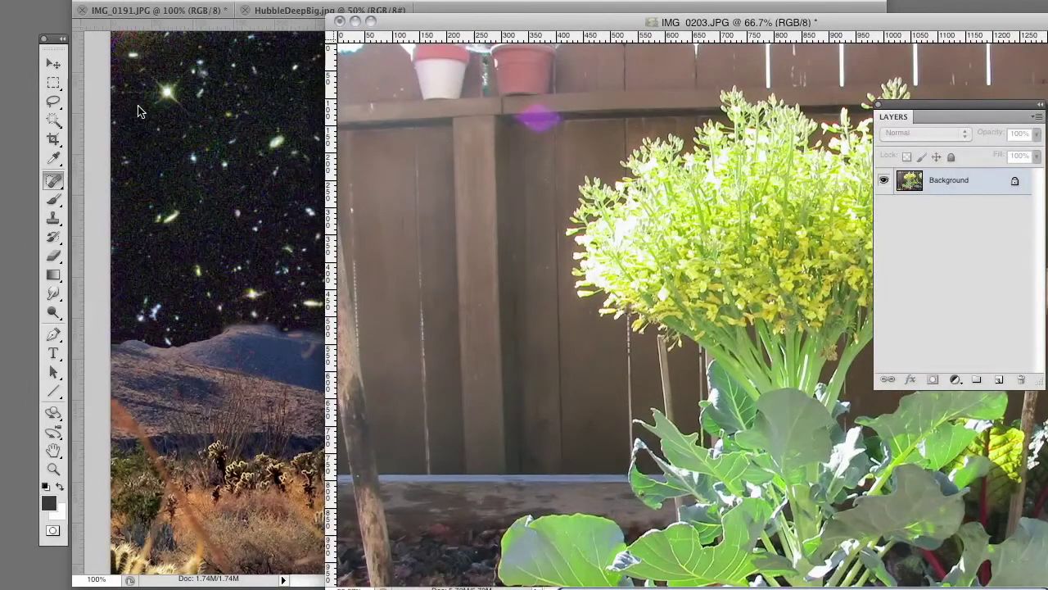
# Step: Try to select the flowering plant with the Magic Wand and move it into the IMG_0191.JPG composite, undo the move and deselect
pyautogui.click(53, 123)
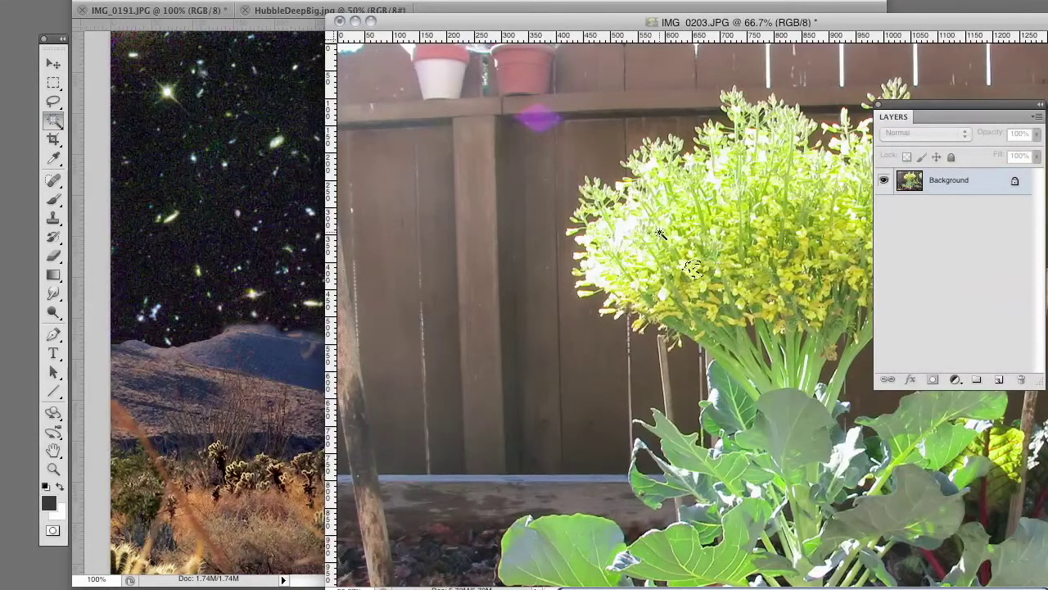
pyautogui.moveTo(695, 190); pyautogui.dragTo(717, 190)
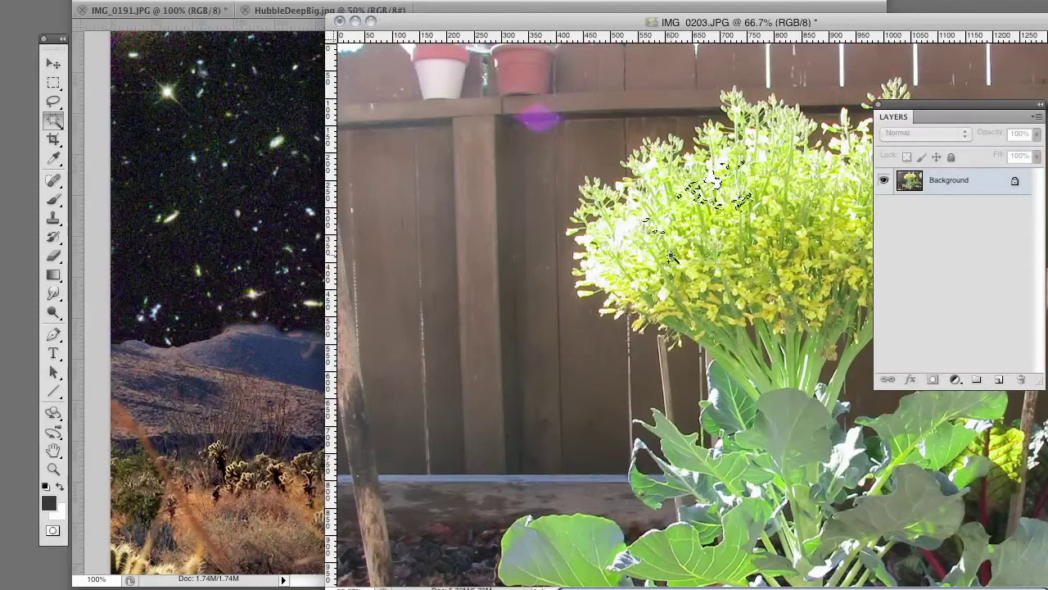
pyautogui.moveTo(744, 378)
pyautogui.mouseDown()
pyautogui.moveTo(747, 361)
pyautogui.moveTo(687, 327)
pyautogui.moveTo(798, 442)
pyautogui.moveTo(721, 545)
pyautogui.moveTo(534, 562)
pyautogui.mouseUp()
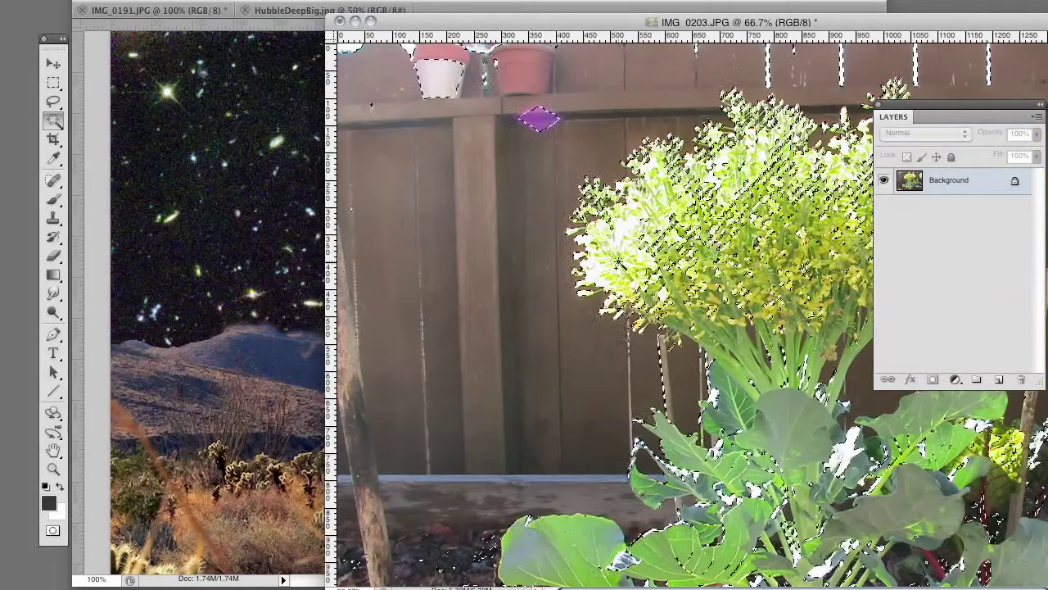
pyautogui.press('v')
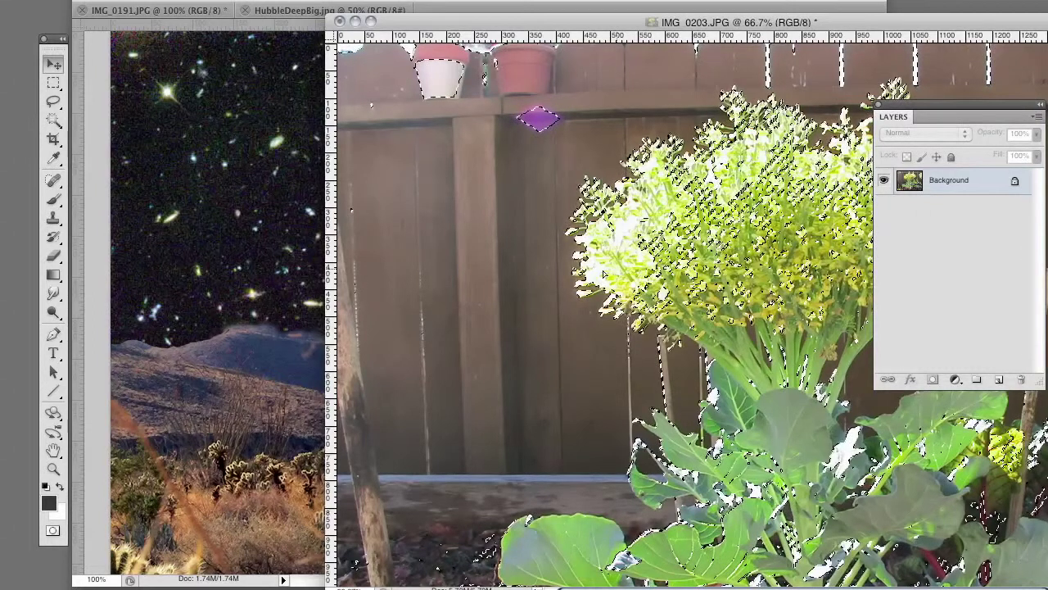
pyautogui.moveTo(227, 348); pyautogui.dragTo(225, 340)
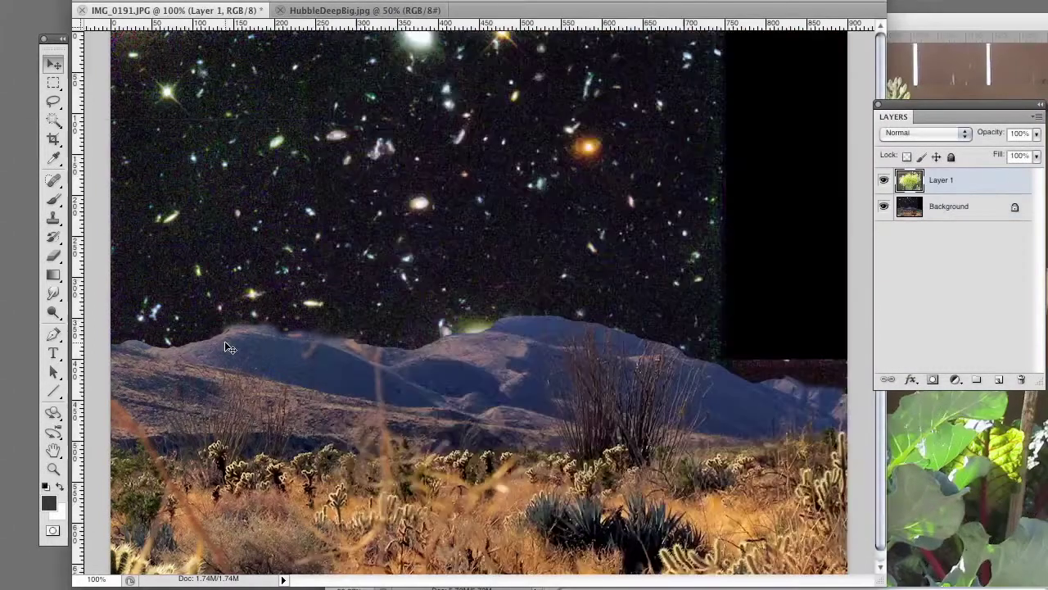
pyautogui.press('super+z')
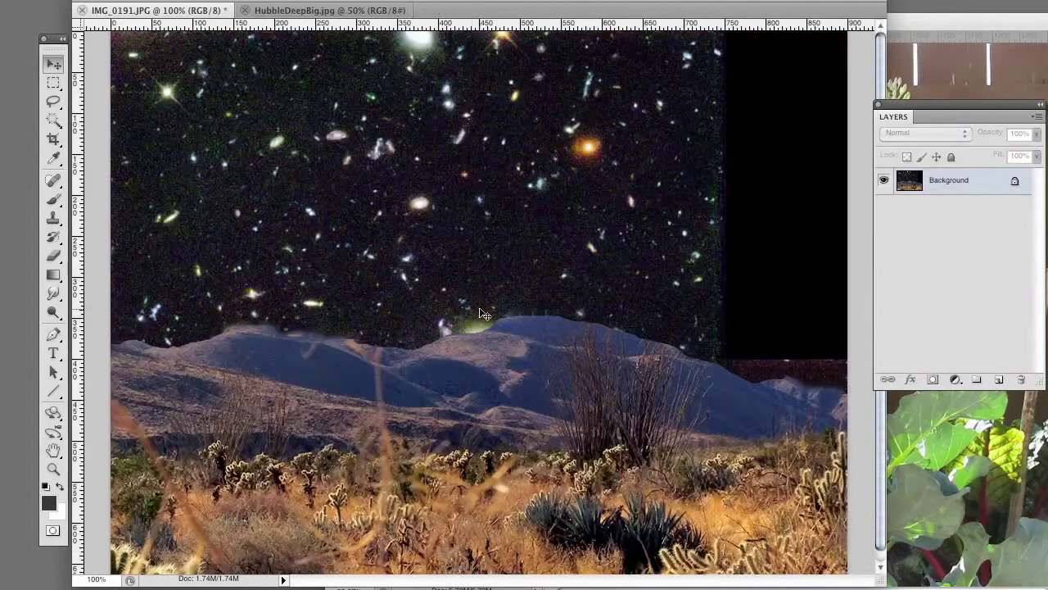
pyautogui.click(931, 488)
pyautogui.press('super+d')
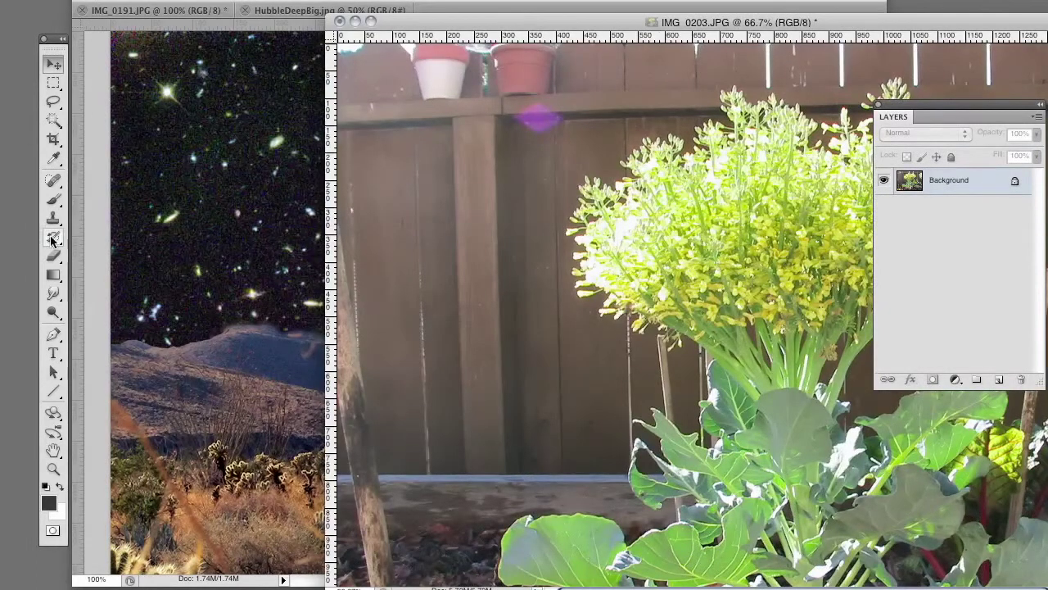
# Step: Select only the flowering plant in IMG_0203.JPG and move it into the IMG_0191.JPG composite, over the right half of the scene
pyautogui.press('Tab')
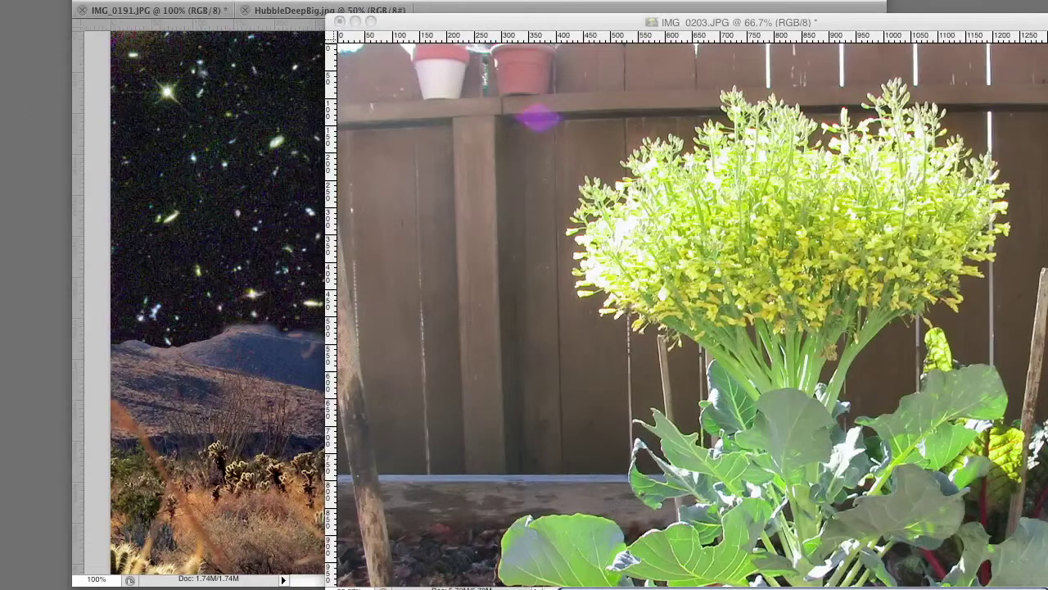
pyautogui.press('Tab')
pyautogui.press('super+shift+d')
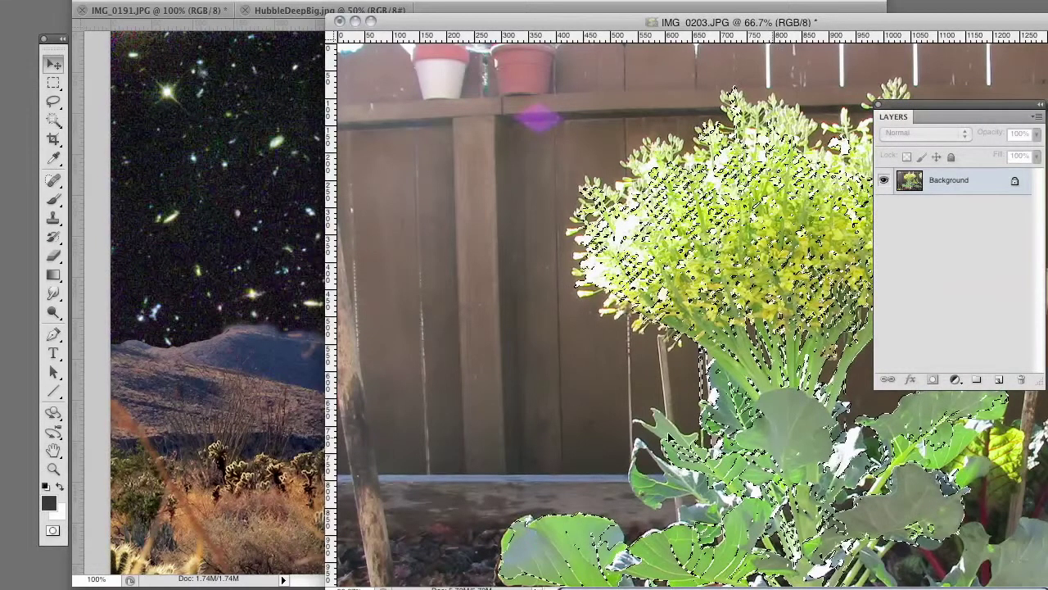
pyautogui.moveTo(737, 328); pyautogui.dragTo(622, 319)
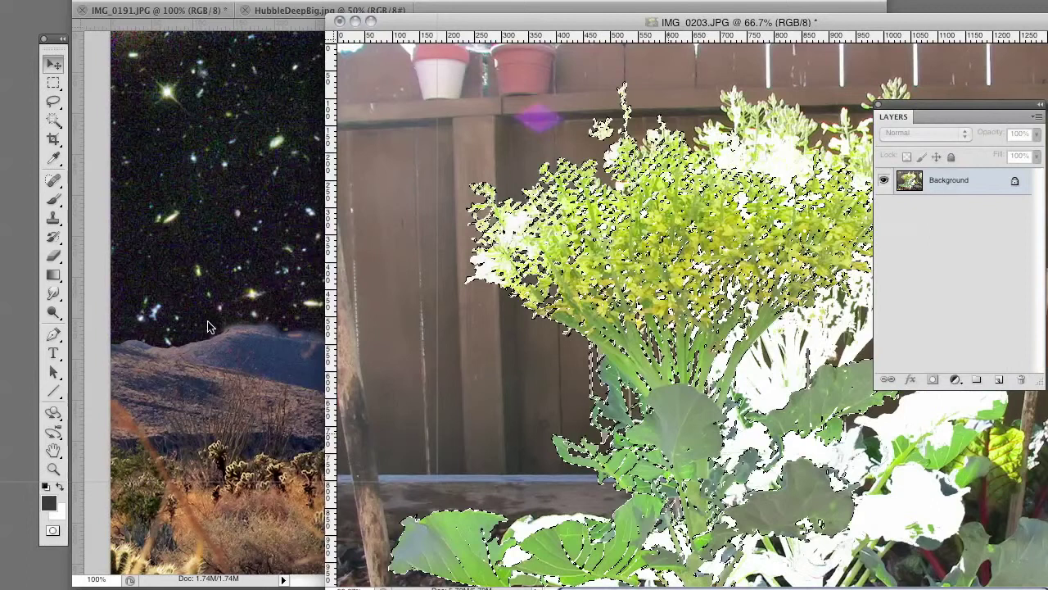
pyautogui.moveTo(213, 330); pyautogui.dragTo(596, 432)
pyautogui.moveTo(582, 223); pyautogui.dragTo(701, 328)
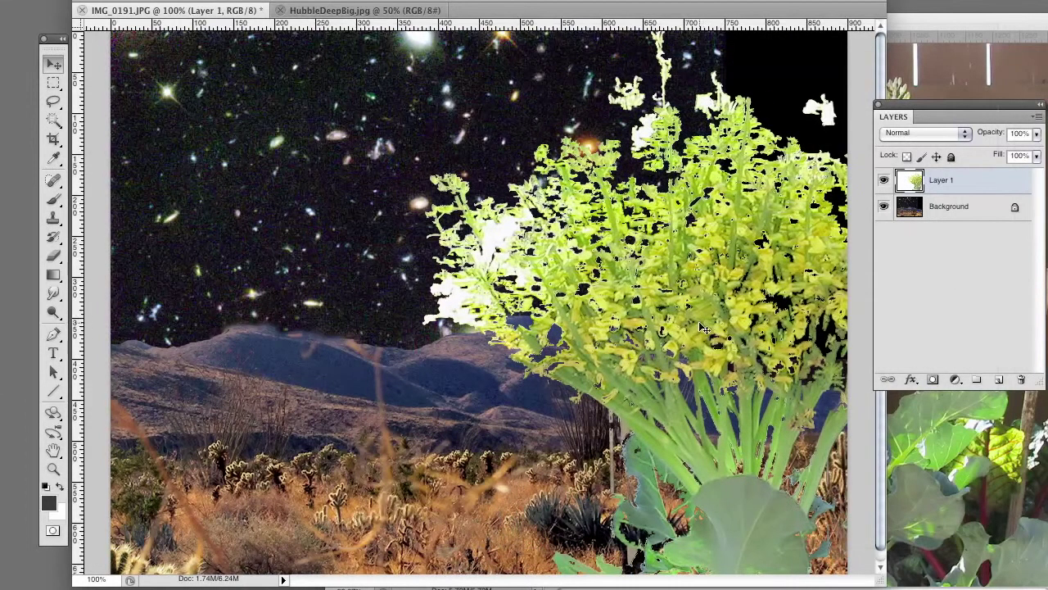
# Step: Scale the plant layer down proportionally with Free Transform and place it on the right, rising from the desert foreground into the sky
pyautogui.click(686, 327)
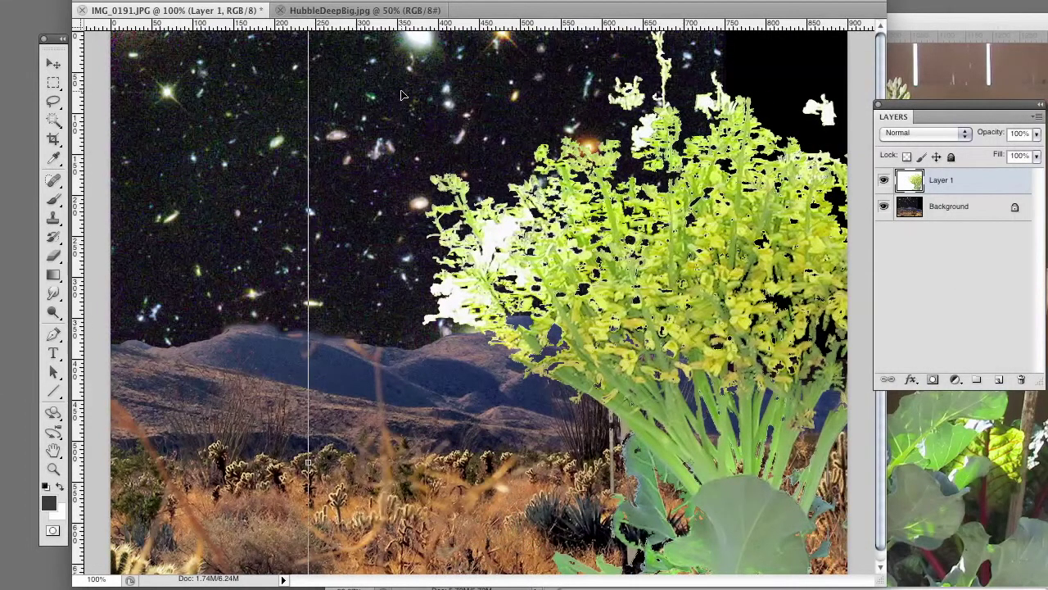
pyautogui.moveTo(627, 271); pyautogui.dragTo(367, 138)
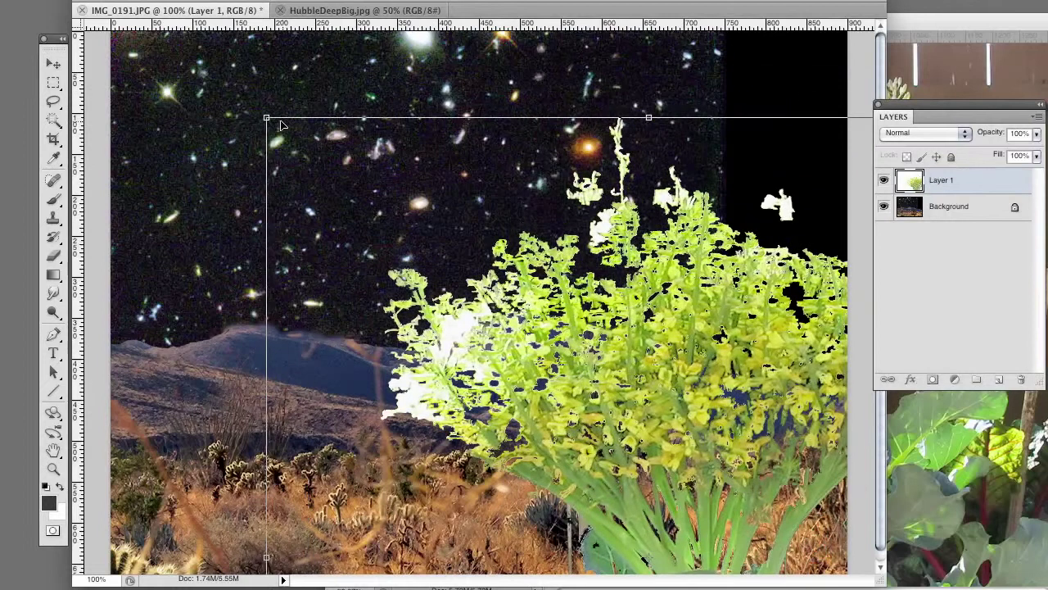
pyautogui.moveTo(266, 117); pyautogui.dragTo(473, 355)
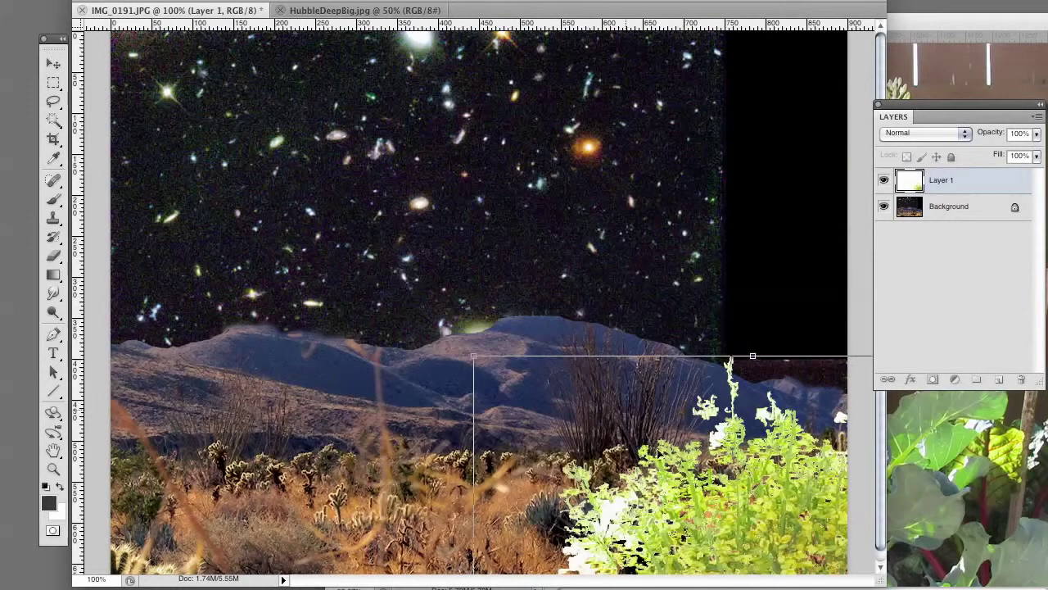
pyautogui.moveTo(659, 399); pyautogui.dragTo(597, 219)
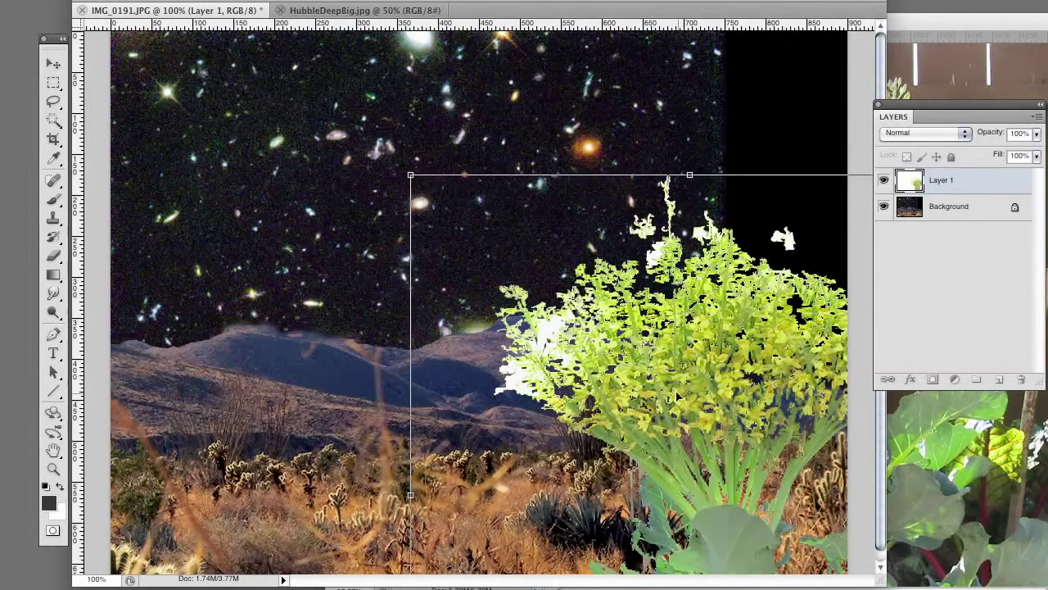
pyautogui.moveTo(677, 396); pyautogui.dragTo(654, 297)
pyautogui.press('Return')
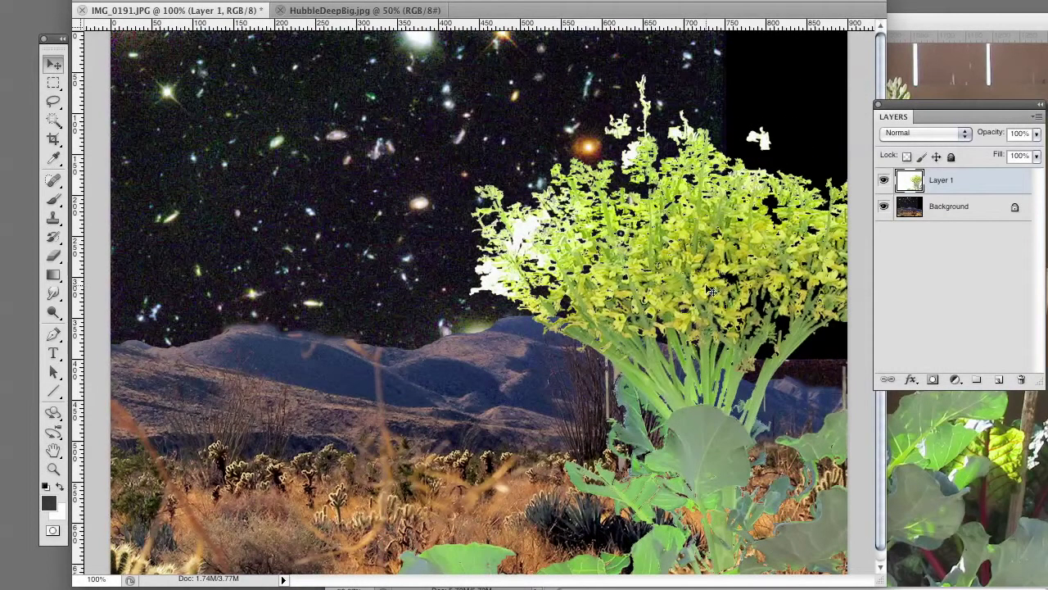
# Step: Remove the overexposed white patches from the flower head's left side and upper edge on Layer 1 with the Magic Wand
pyautogui.click(54, 119)
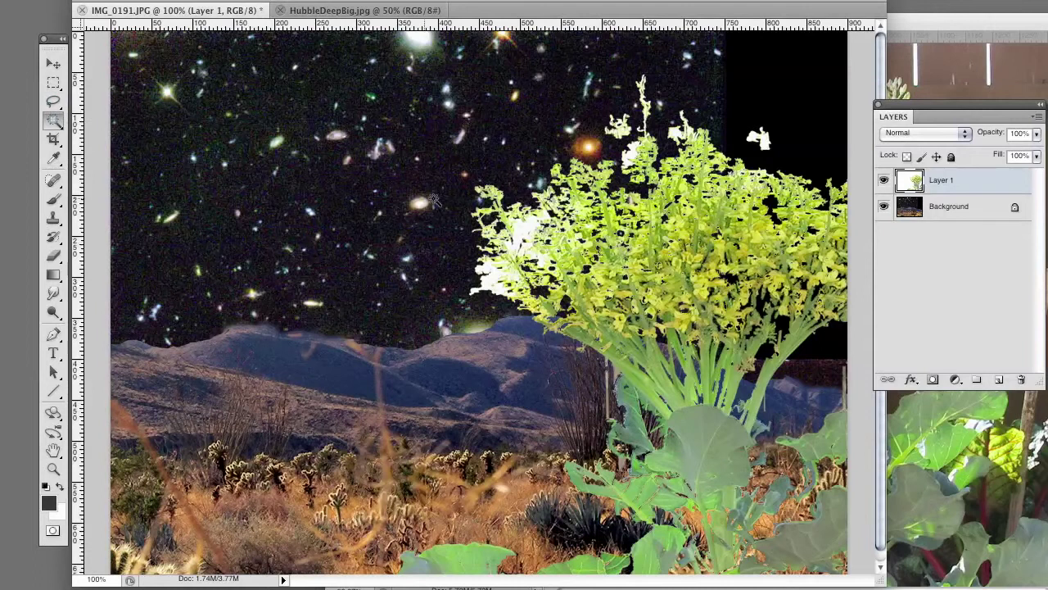
pyautogui.moveTo(526, 232)
pyautogui.mouseDown()
pyautogui.moveTo(532, 245)
pyautogui.moveTo(508, 246)
pyautogui.moveTo(491, 282)
pyautogui.moveTo(502, 282)
pyautogui.mouseUp()
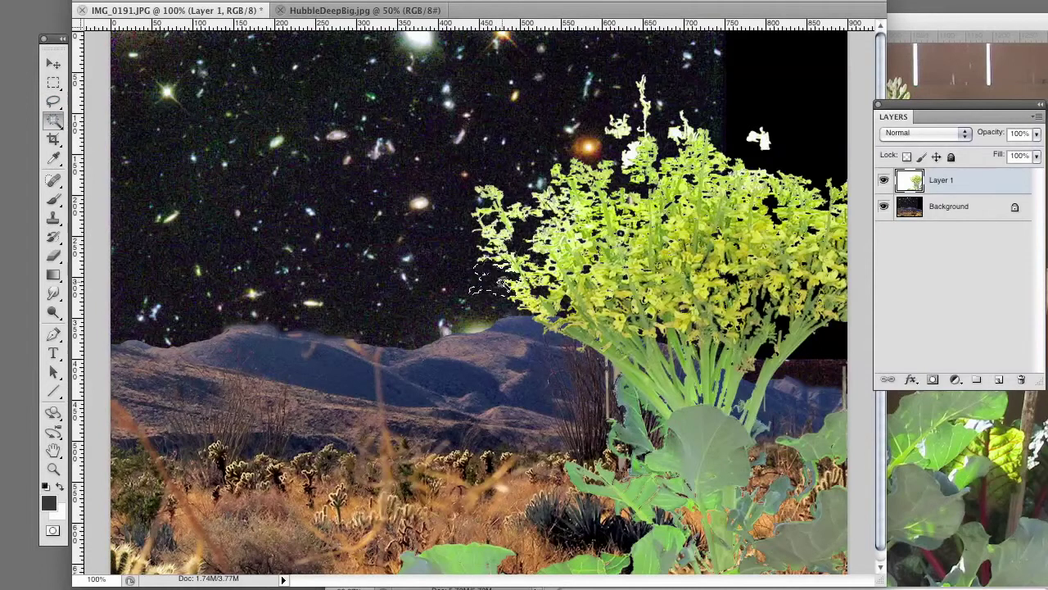
pyautogui.press('Delete')
pyautogui.hotkey('ctrl', 'd')
pyautogui.press('Delete')
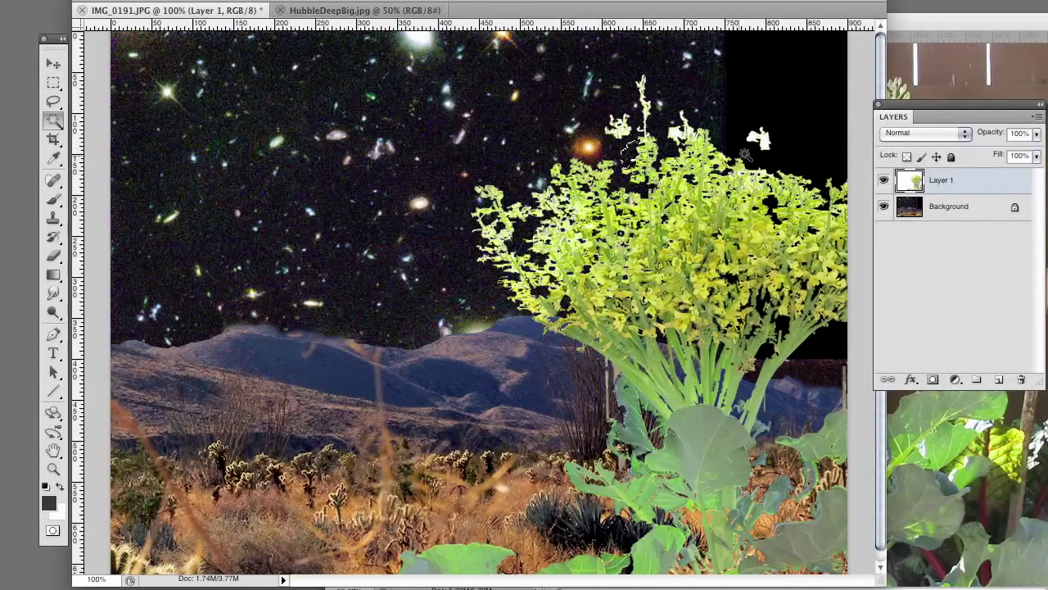
pyautogui.hotkey('ctrl', 'd')
# Step: Delete the stray white fragments floating above the flower head on Layer 1 and deselect between deletions
pyautogui.click(759, 141)
pyautogui.press('Delete')
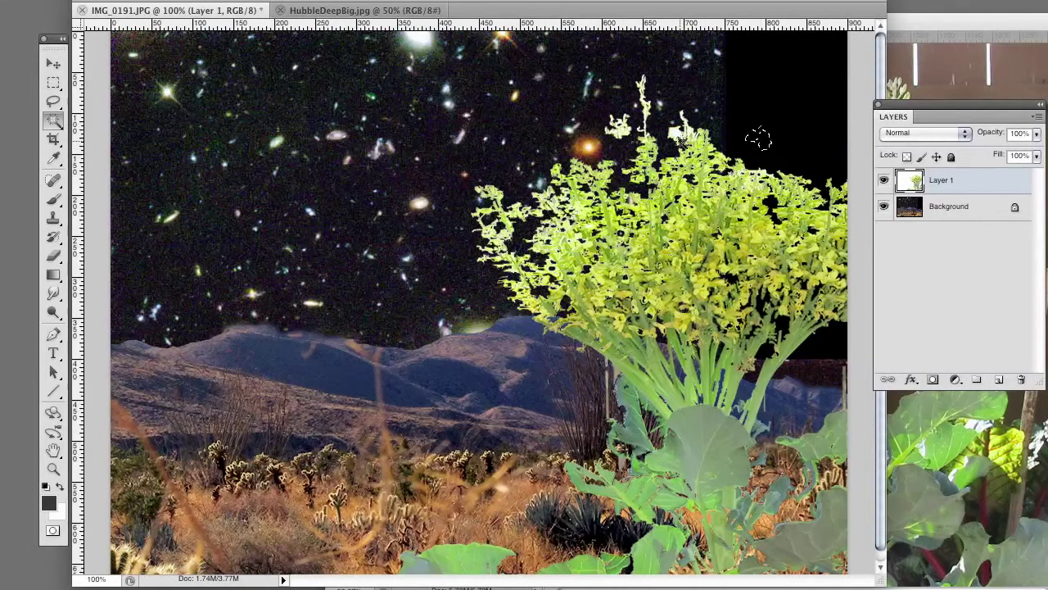
pyautogui.click(680, 137)
pyautogui.press('Delete')
pyautogui.click(618, 127)
pyautogui.press('Delete')
pyautogui.hotkey('ctrl', 'd')
pyautogui.click(688, 128)
pyautogui.press('Delete')
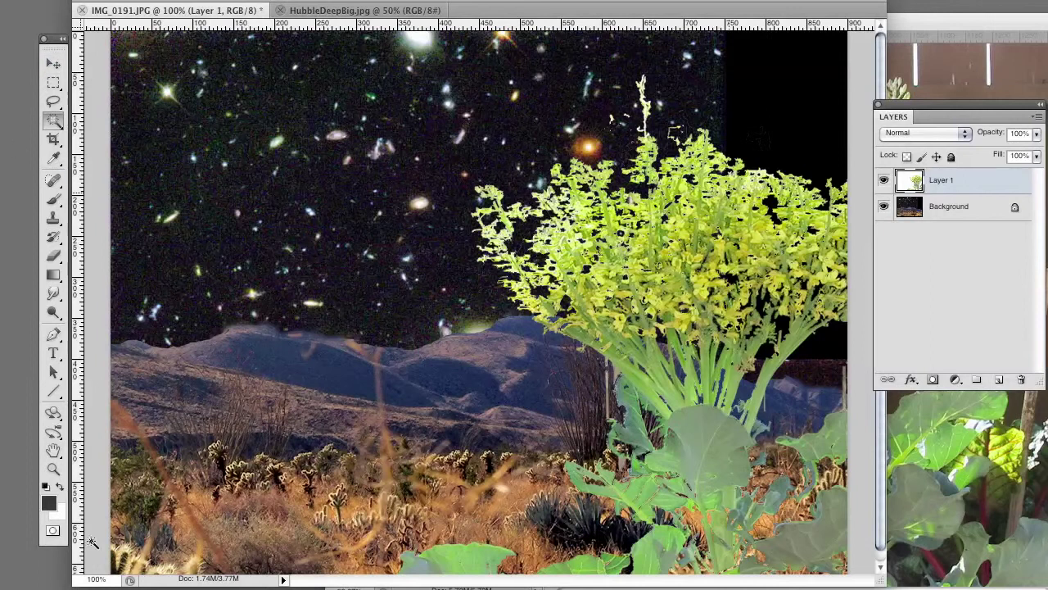
# Step: Smudge the plant's edges on Layer 1 at the upper flowers, below the flower head's left side and beside the lower leaves
pyautogui.press('Tab')
pyautogui.press('Tab')
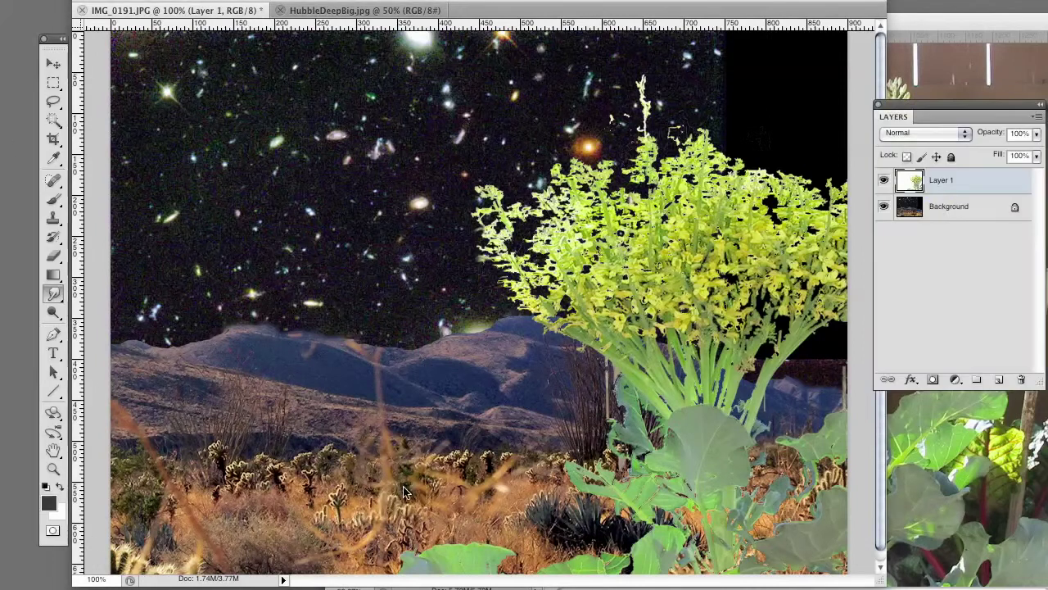
pyautogui.press('r')
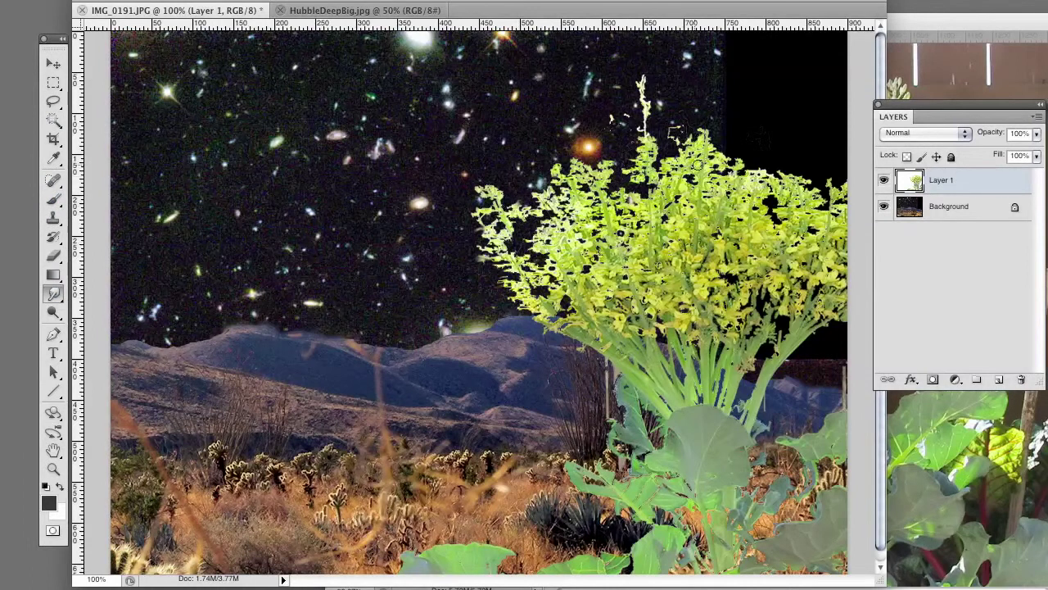
pyautogui.moveTo(758, 169); pyautogui.dragTo(762, 172)
pyautogui.moveTo(572, 319); pyautogui.dragTo(611, 368)
pyautogui.moveTo(625, 425)
pyautogui.mouseDown()
pyautogui.moveTo(620, 392)
pyautogui.moveTo(658, 417)
pyautogui.moveTo(629, 475)
pyautogui.moveTo(606, 484)
pyautogui.mouseUp()
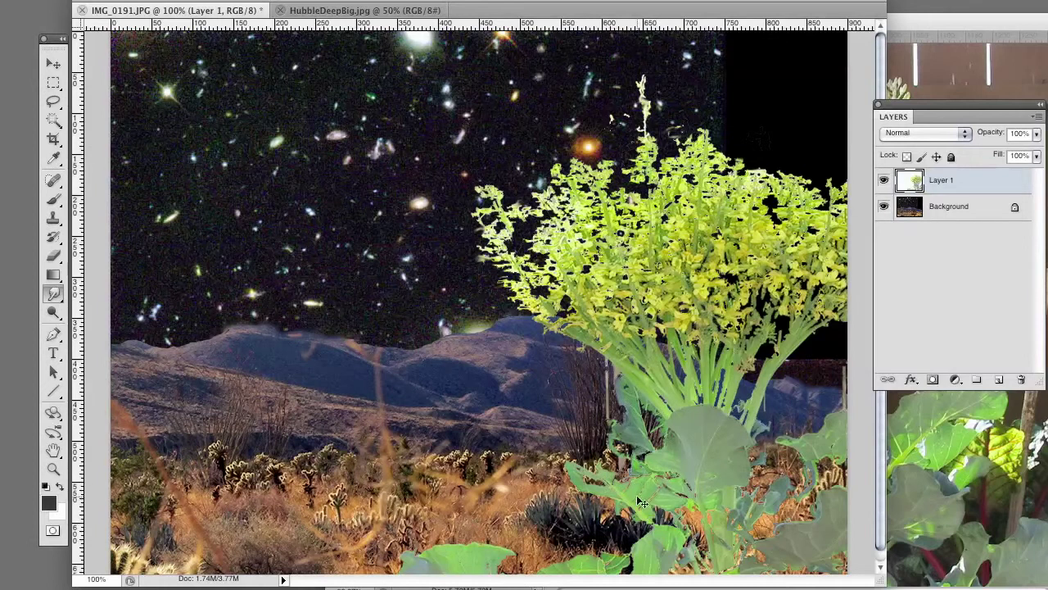
# Step: Shift the plant layer's hue to -21 with Hue/Saturation
pyautogui.hotkey('ctrl', 'u')
pyautogui.moveTo(927, 145); pyautogui.dragTo(996, 319)
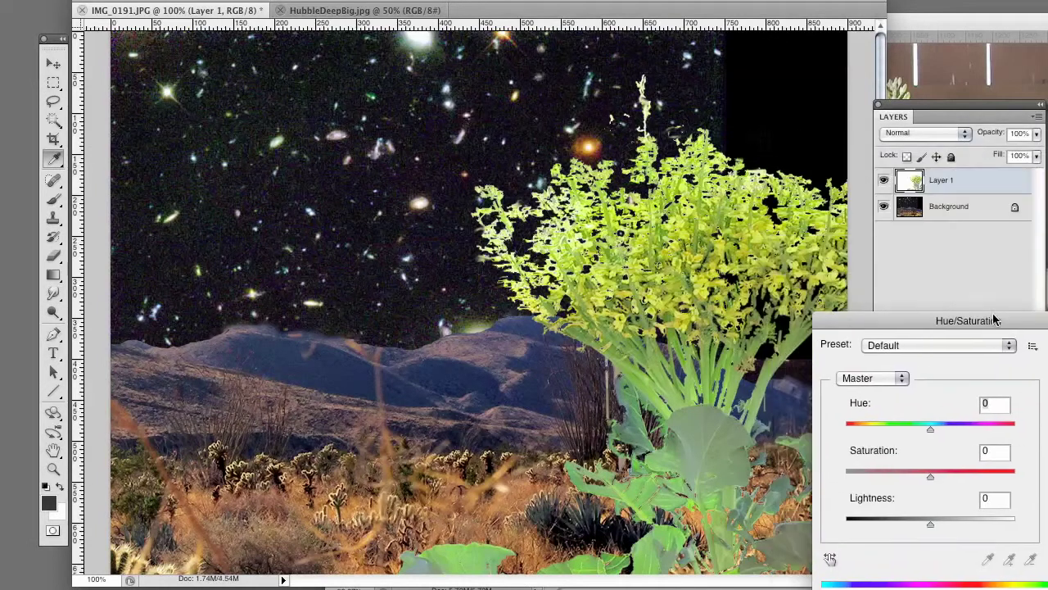
pyautogui.moveTo(931, 432); pyautogui.dragTo(913, 436)
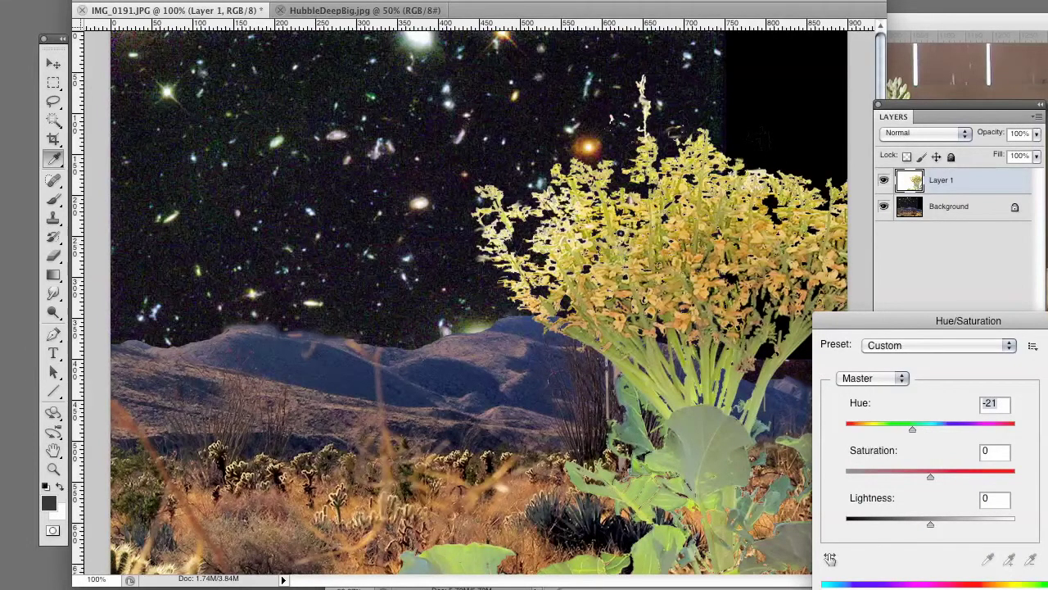
pyautogui.press('Return')
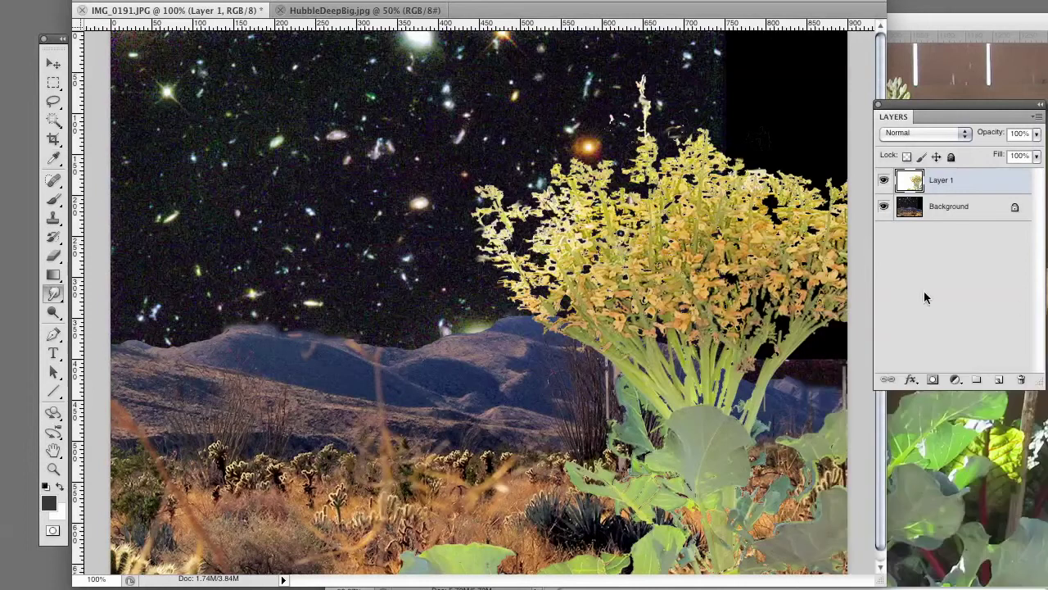
# Step: Darken the plant layer with Levels by setting the RGB black input level to 56
pyautogui.hotkey('ctrl', 'l')
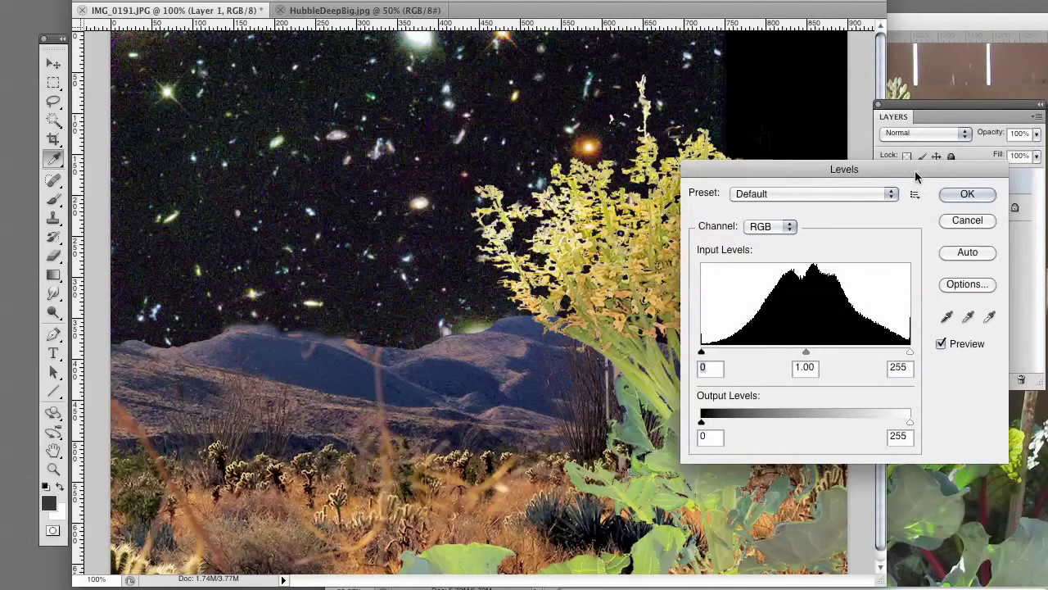
pyautogui.moveTo(915, 170); pyautogui.dragTo(1042, 180)
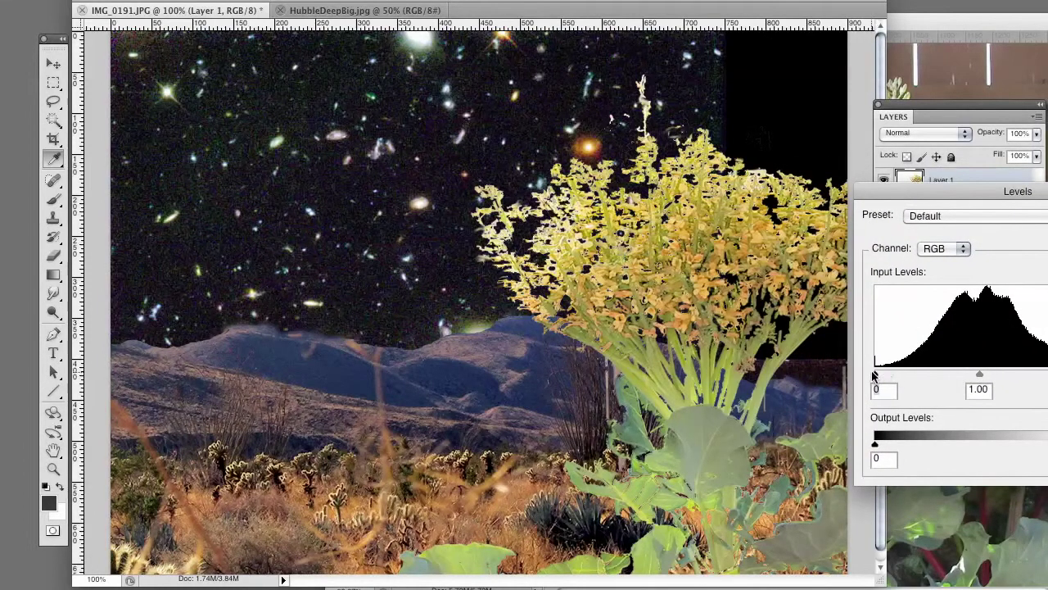
pyautogui.moveTo(874, 374); pyautogui.dragTo(921, 374)
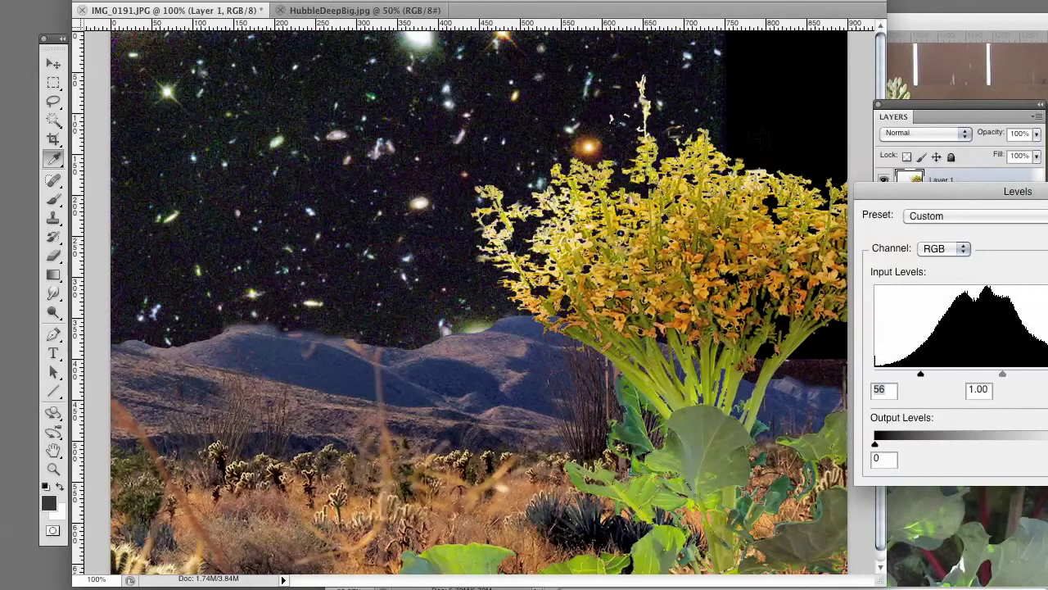
pyautogui.press('Return')
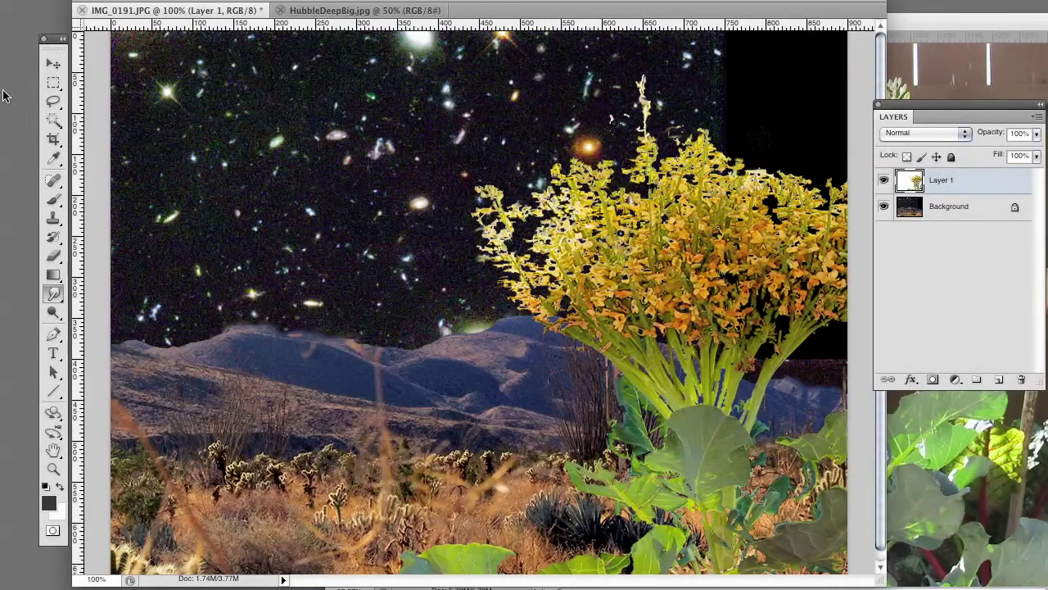
# Step: Lasso the leaves beside the lower left of the plant's stem on Layer 1, delete them and deselect
pyautogui.click(53, 101)
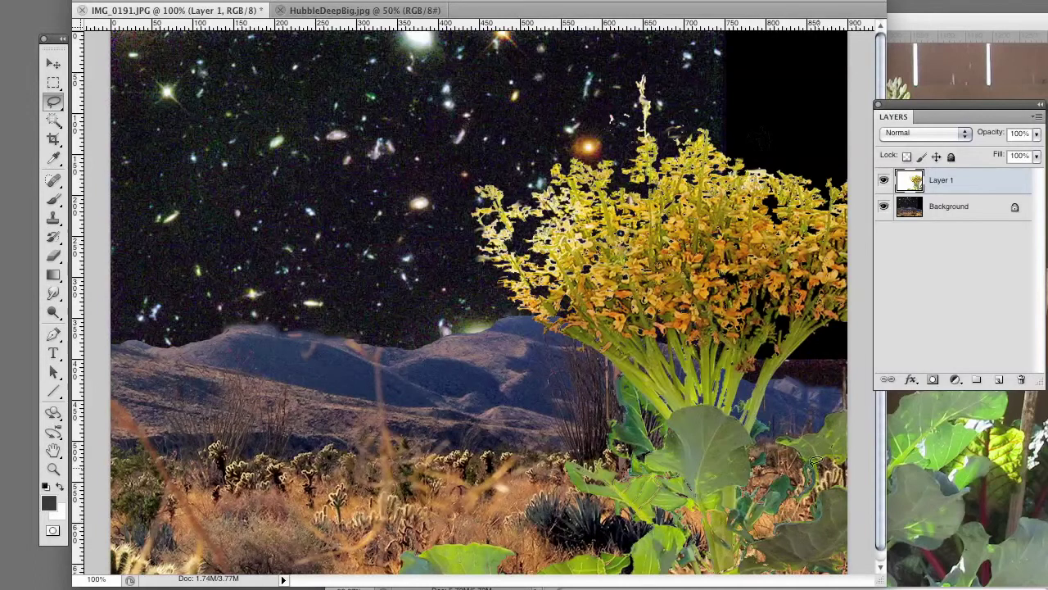
pyautogui.moveTo(815, 461)
pyautogui.mouseDown()
pyautogui.moveTo(791, 421)
pyautogui.moveTo(804, 424)
pyautogui.mouseUp()
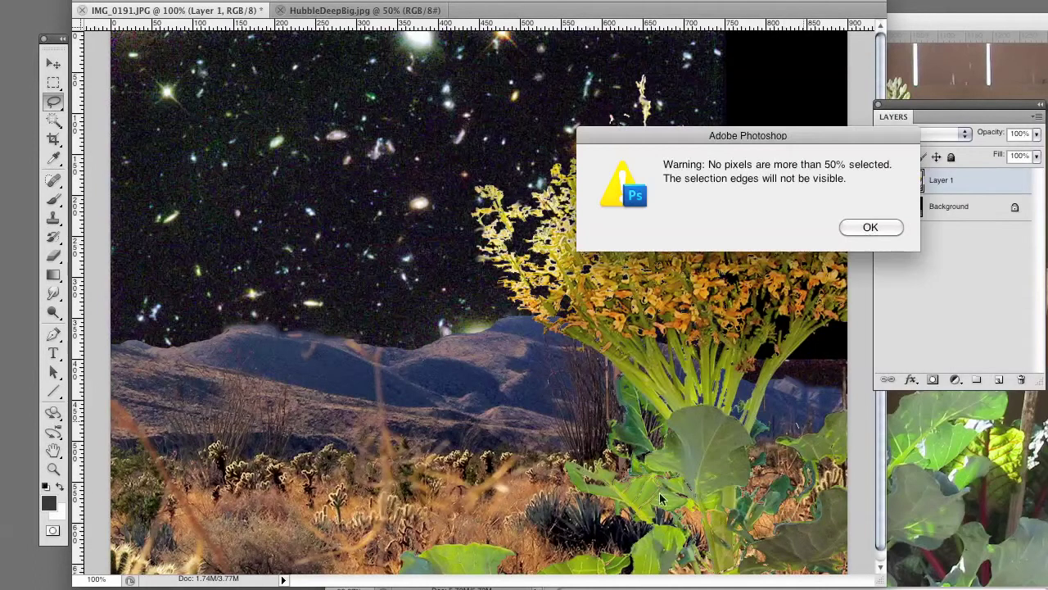
pyautogui.click(870, 228)
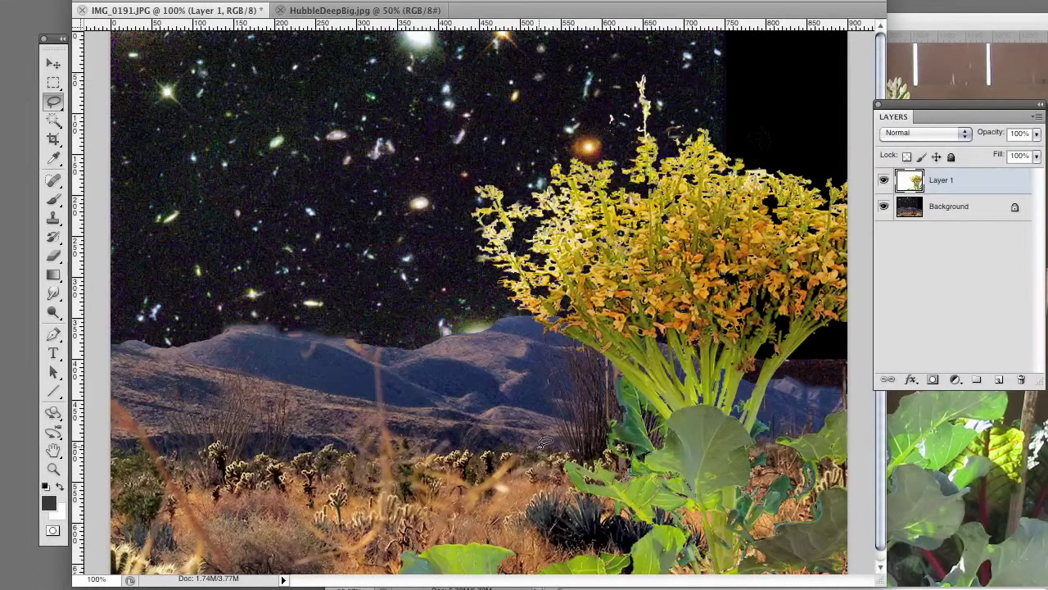
pyautogui.moveTo(539, 446)
pyautogui.mouseDown()
pyautogui.moveTo(602, 454)
pyautogui.moveTo(687, 510)
pyautogui.moveTo(649, 523)
pyautogui.moveTo(581, 509)
pyautogui.moveTo(552, 487)
pyautogui.moveTo(544, 450)
pyautogui.mouseUp()
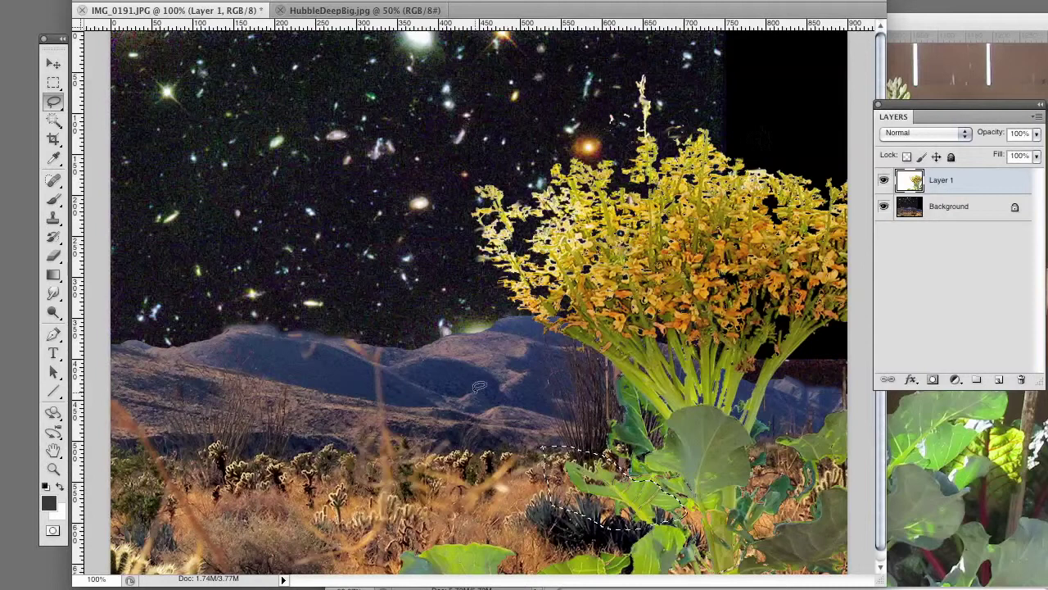
pyautogui.click(503, 469)
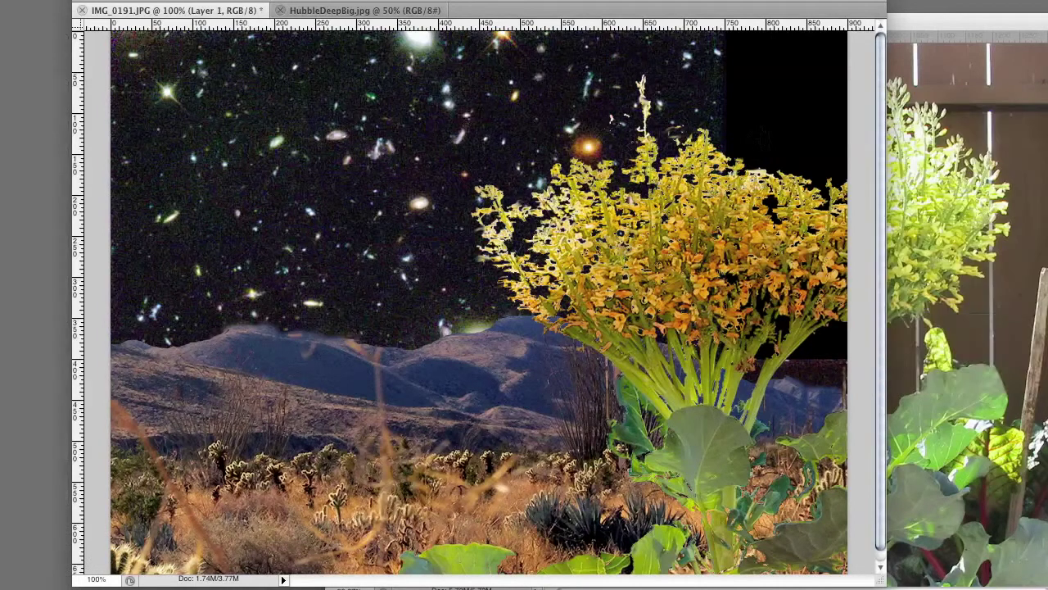
# Step: Strongly reduce the saturation of the Blues on the Background layer with Hue/Saturation to mute the mountains
pyautogui.hotkey('ctrl', 'u')
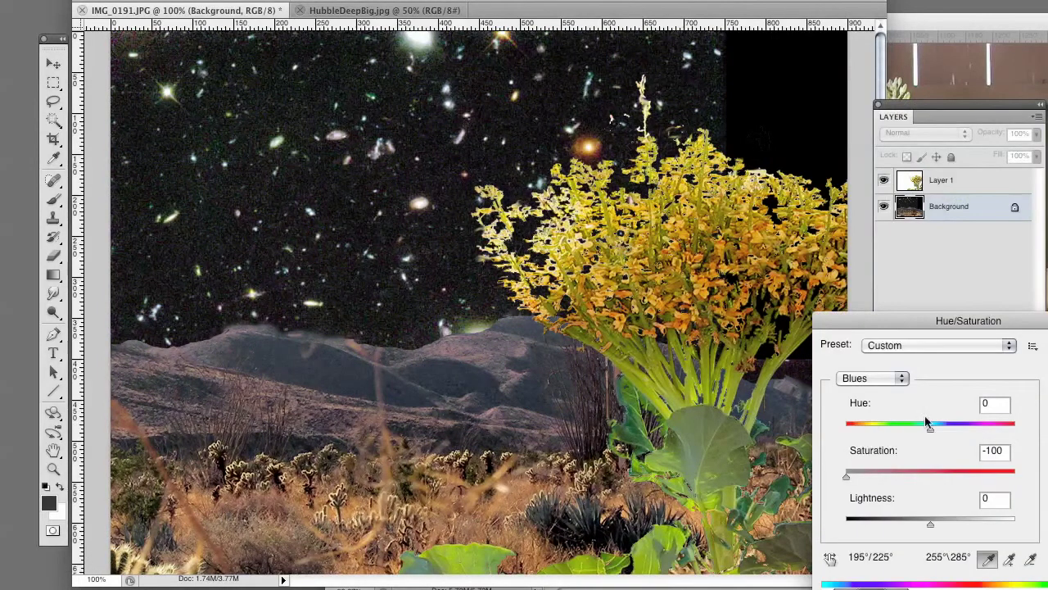
pyautogui.moveTo(886, 472); pyautogui.dragTo(935, 468)
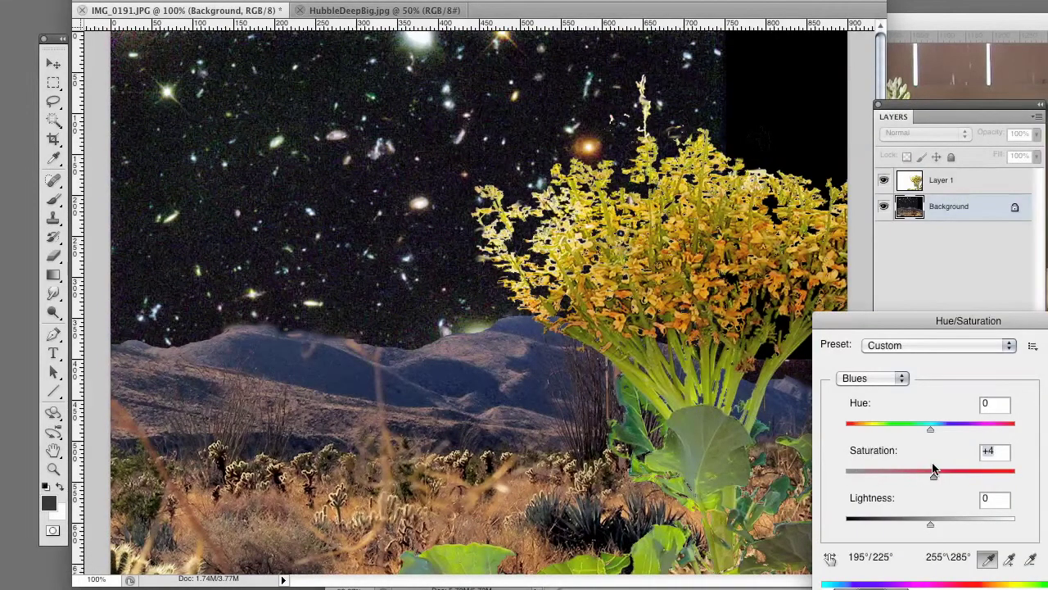
pyautogui.click(873, 381)
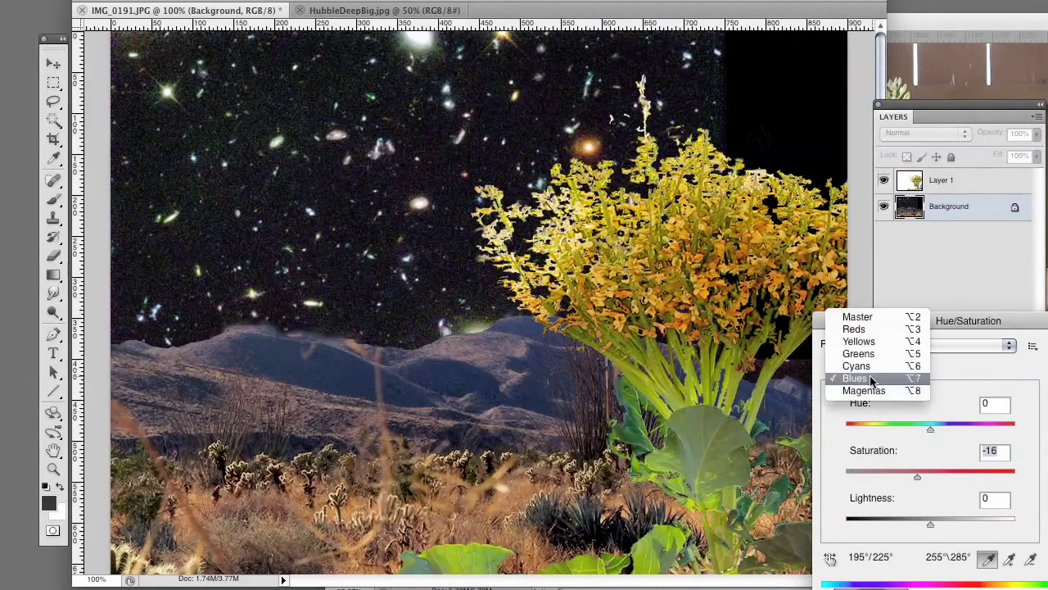
pyautogui.click(871, 380)
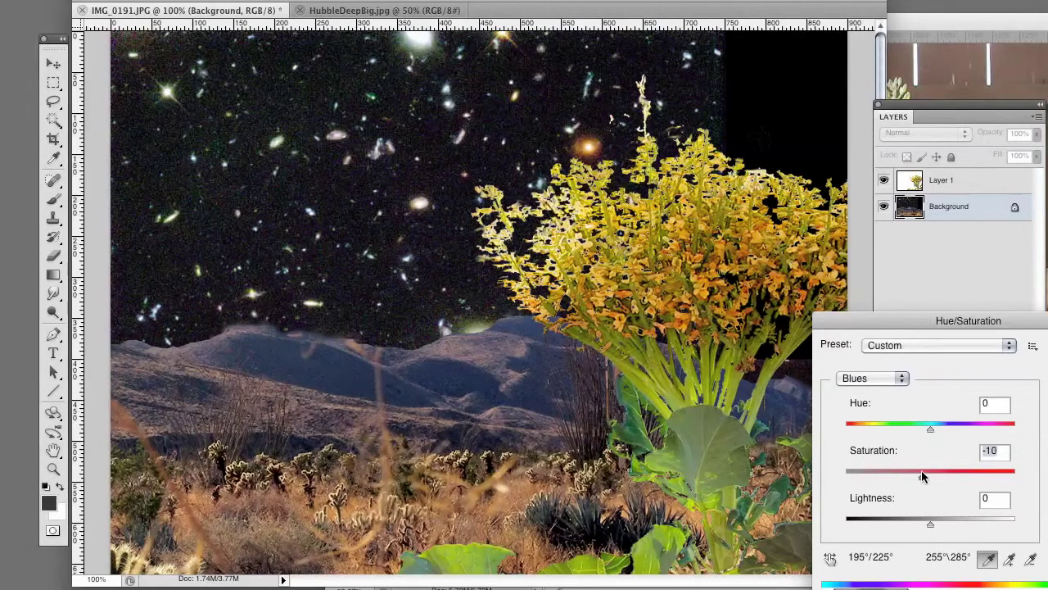
pyautogui.moveTo(874, 489); pyautogui.dragTo(814, 493)
pyautogui.press('Return')
pyautogui.press('l')
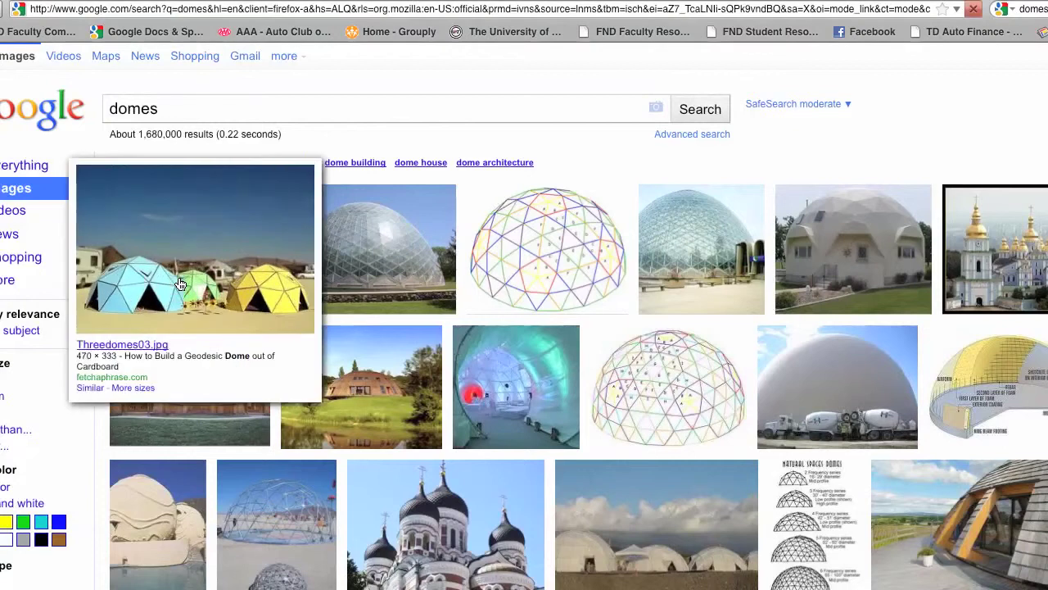
# Step: Switch to the web browser and view Threedomes03.jpg from the domes image search on its source page
pyautogui.click(176, 285)
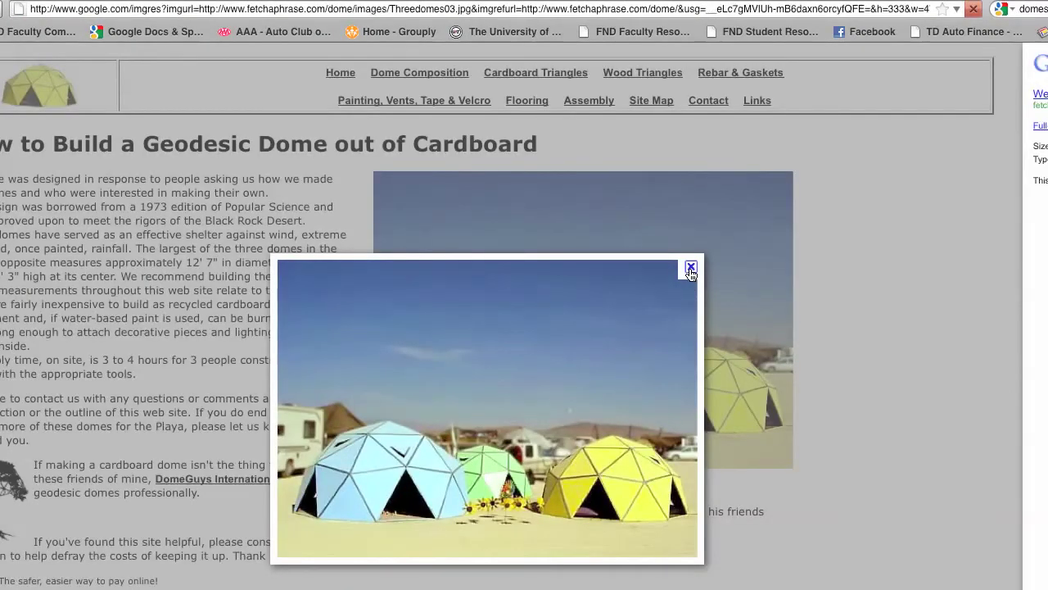
pyautogui.click(691, 269)
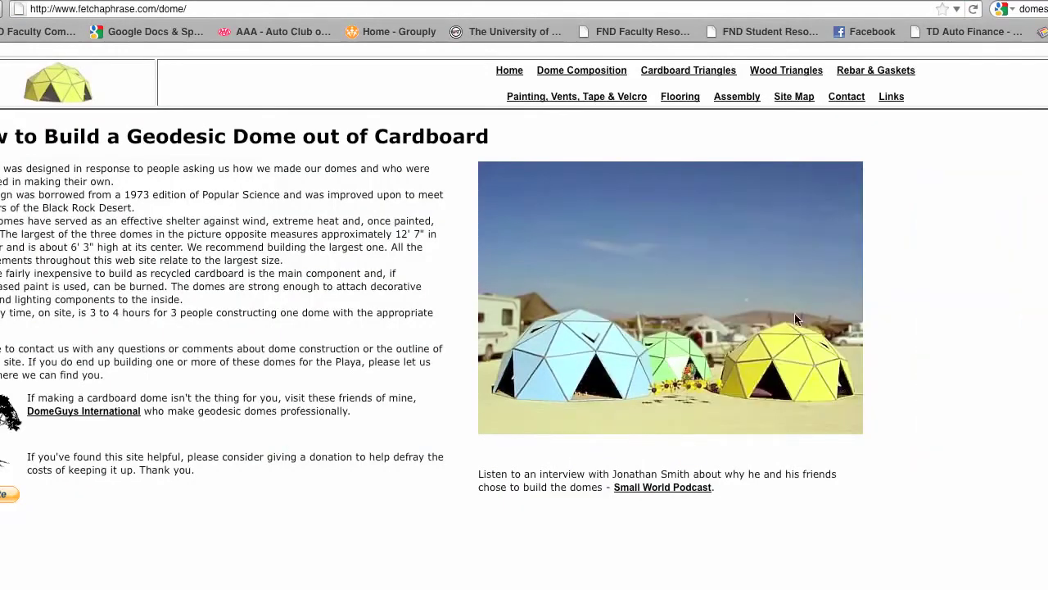
pyautogui.click(197, 9)
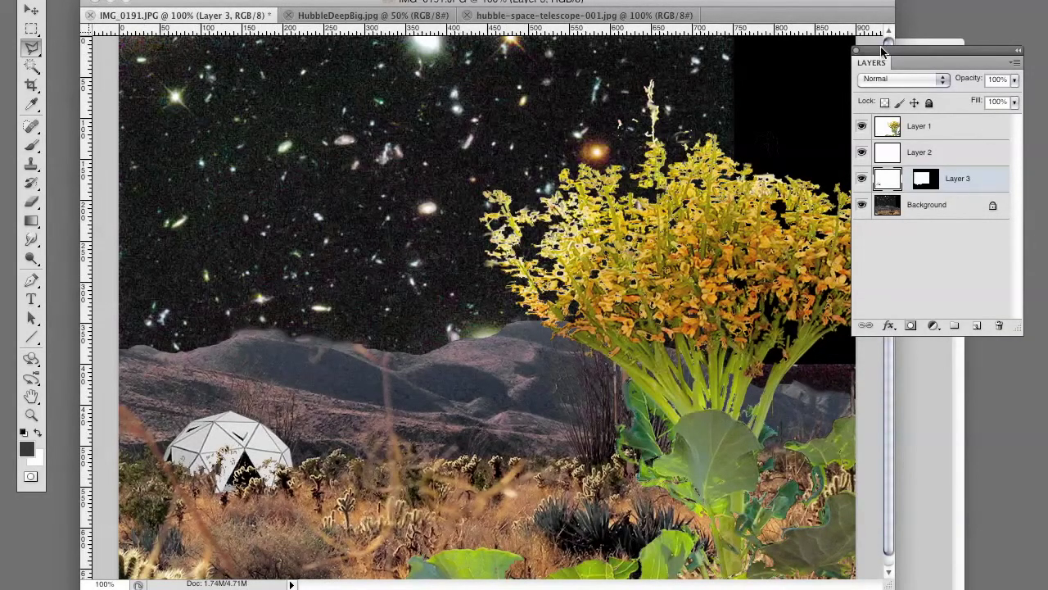
# Step: Check the selected telescope in hubble-space-telescope-001.jpg and paste the cut-out into IMG_0191.JPG as a new layer
pyautogui.moveTo(893, 52); pyautogui.dragTo(946, 73)
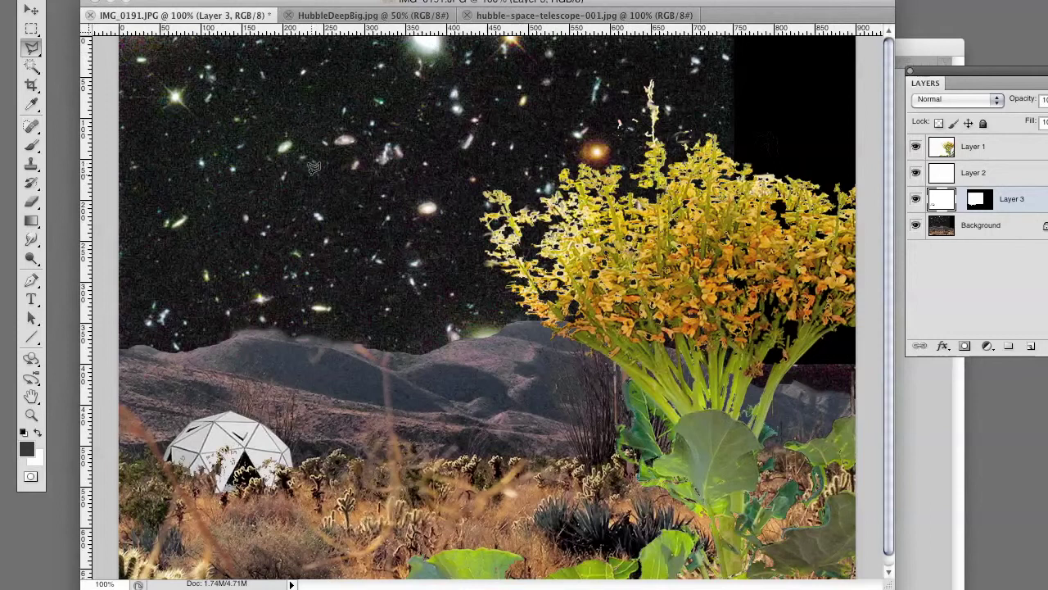
pyautogui.click(542, 18)
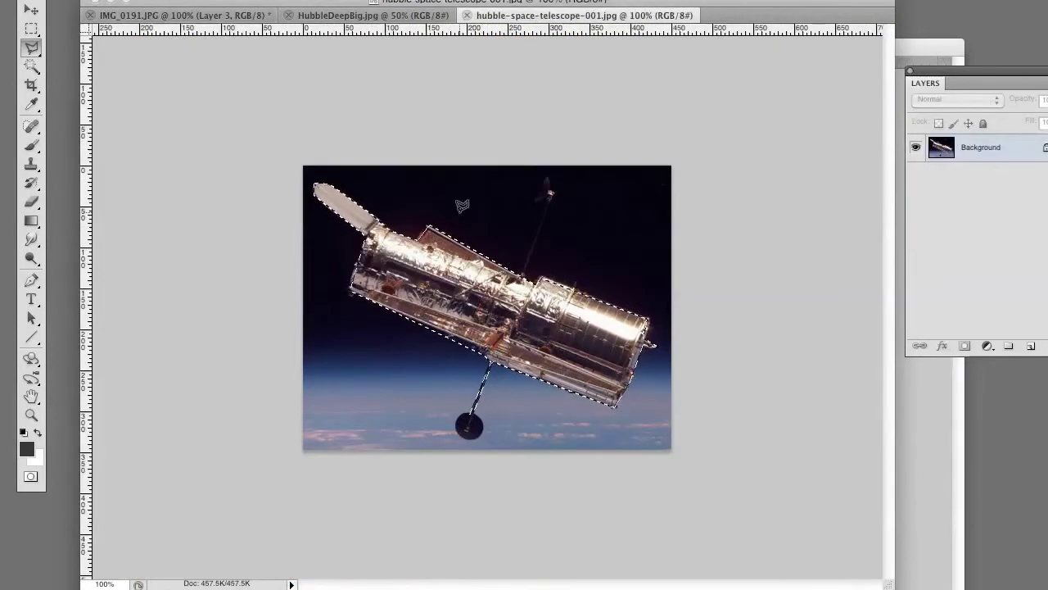
pyautogui.click(188, 17)
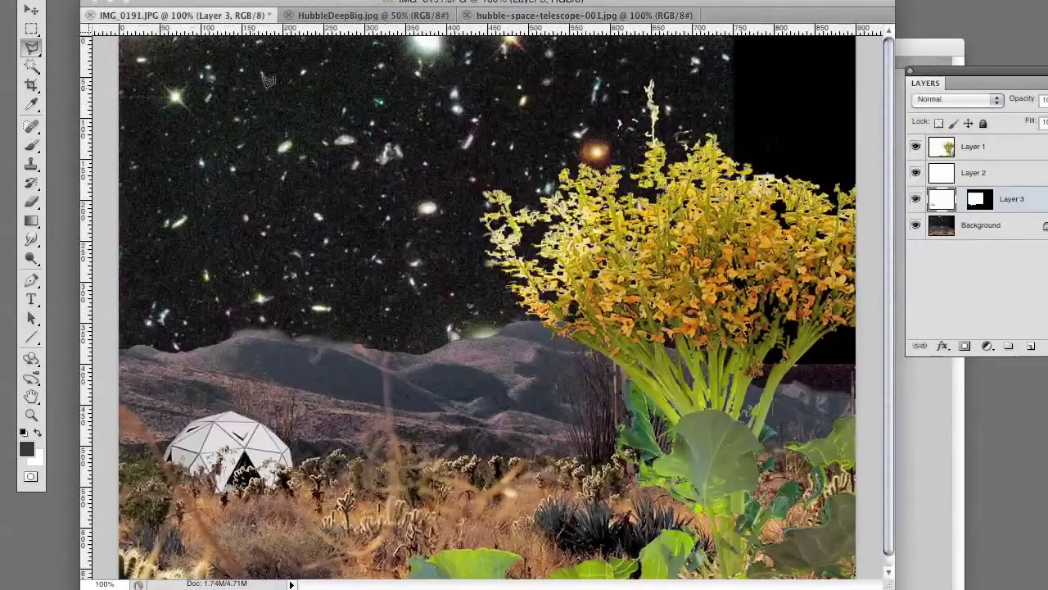
pyautogui.press('super+v')
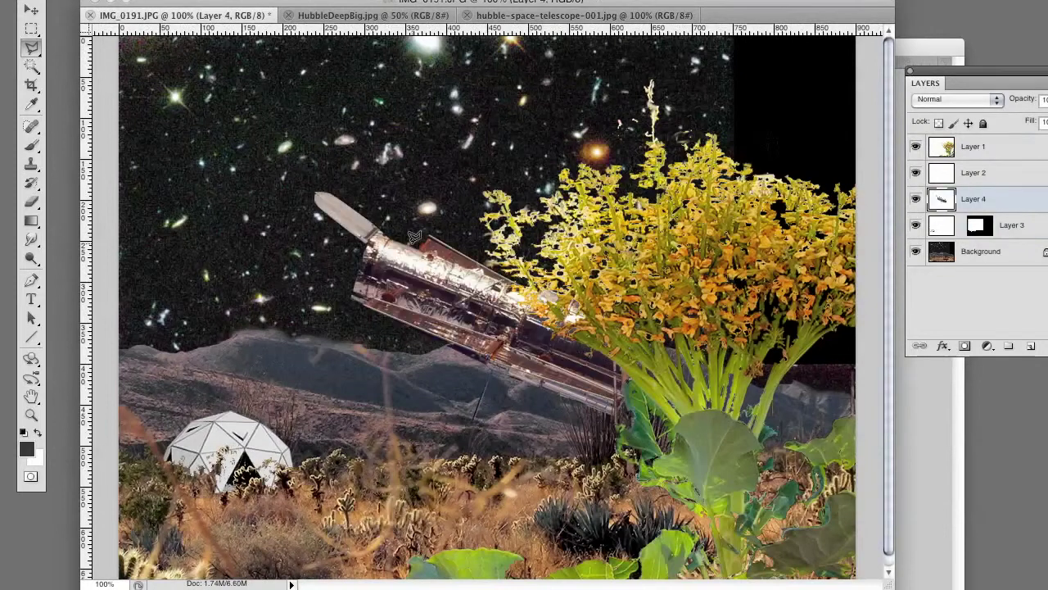
# Step: Move the pasted telescope into the open sky above the dome, left of the flower head
pyautogui.press('v')
pyautogui.moveTo(435, 276); pyautogui.dragTo(289, 324)
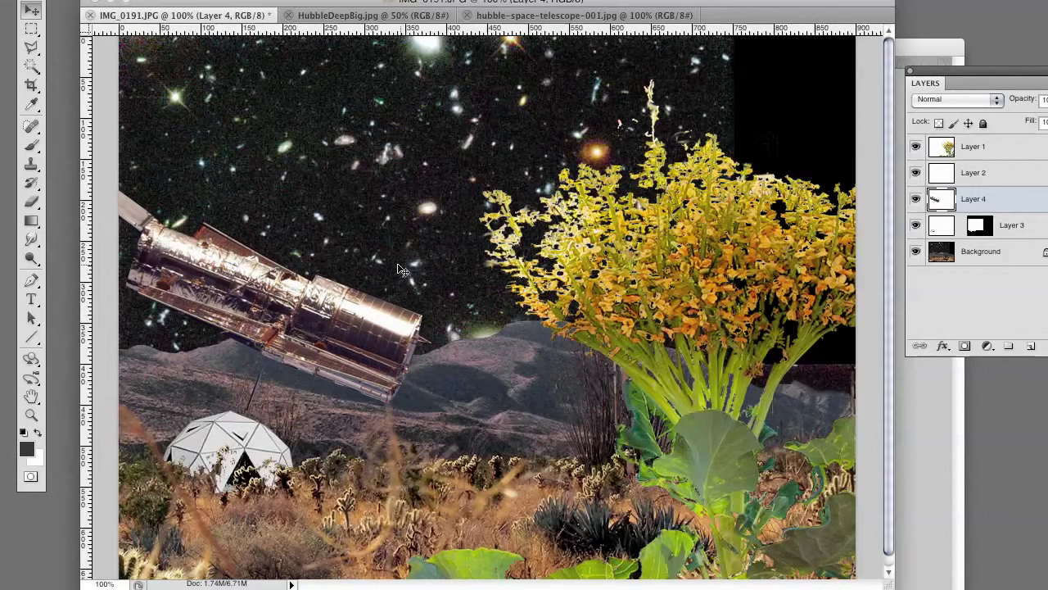
pyautogui.moveTo(355, 316); pyautogui.dragTo(342, 161)
pyautogui.moveTo(278, 162); pyautogui.dragTo(409, 213)
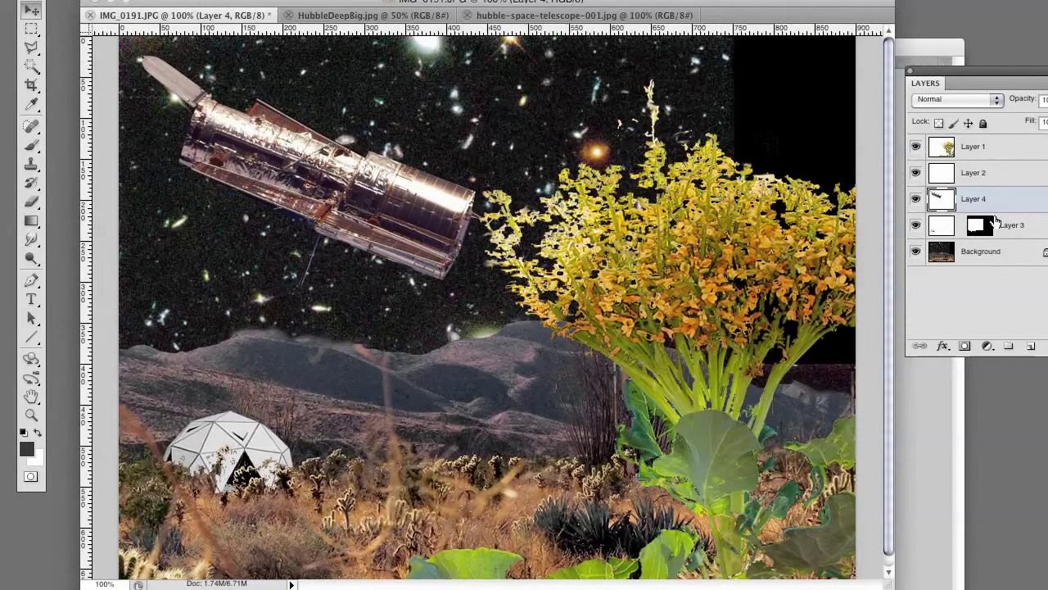
# Step: Duplicate Layer 4, hide the original and scale the copy down to a small telescope with Free Transform
pyautogui.moveTo(980, 200); pyautogui.dragTo(1030, 345)
pyautogui.click(917, 225)
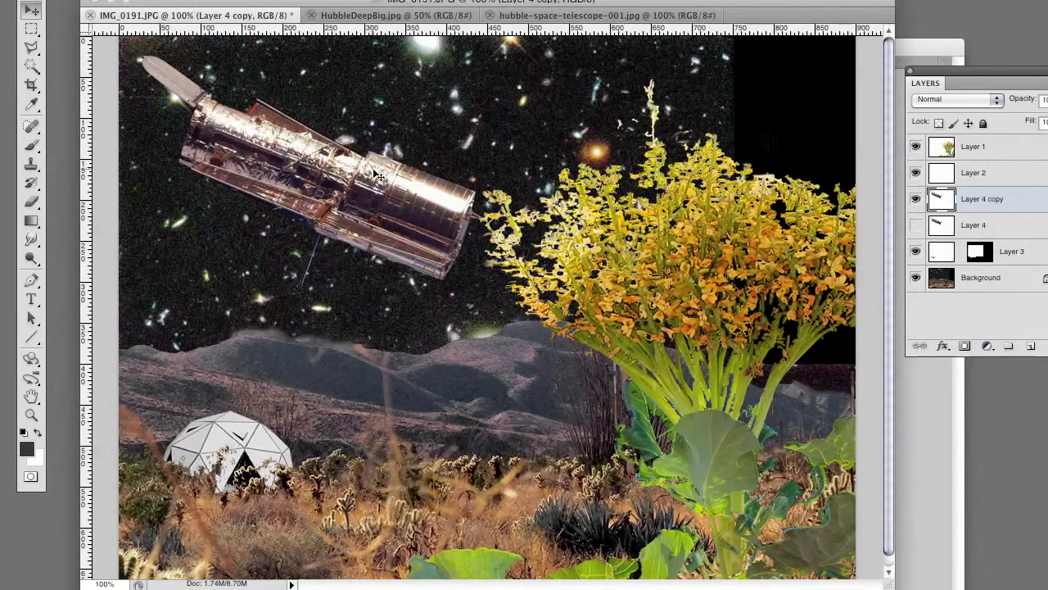
pyautogui.hotkey('ctrl', 't')
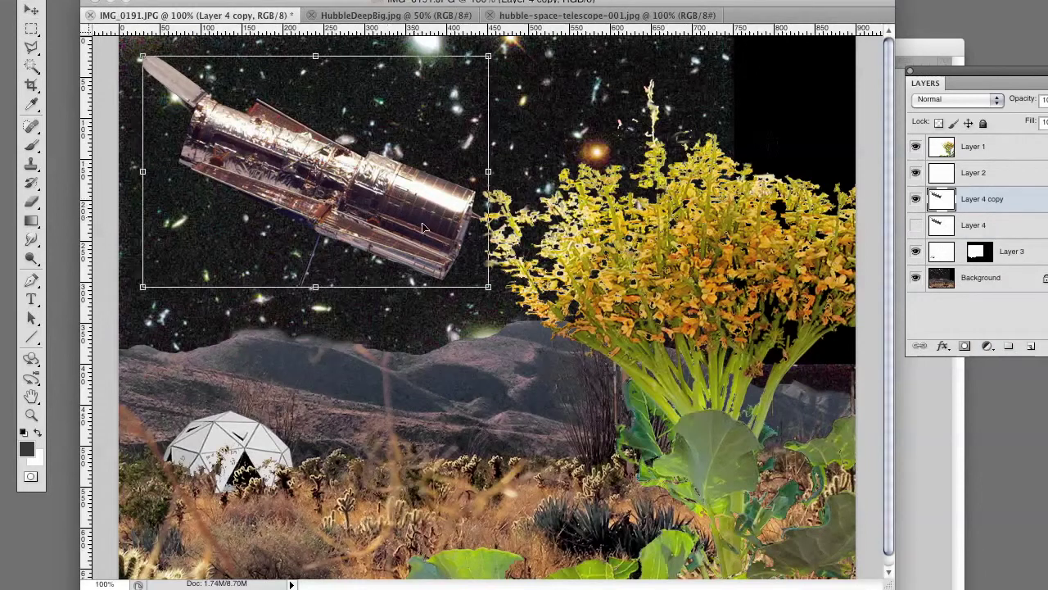
pyautogui.moveTo(488, 286); pyautogui.dragTo(356, 197)
pyautogui.moveTo(318, 163); pyautogui.dragTo(334, 197)
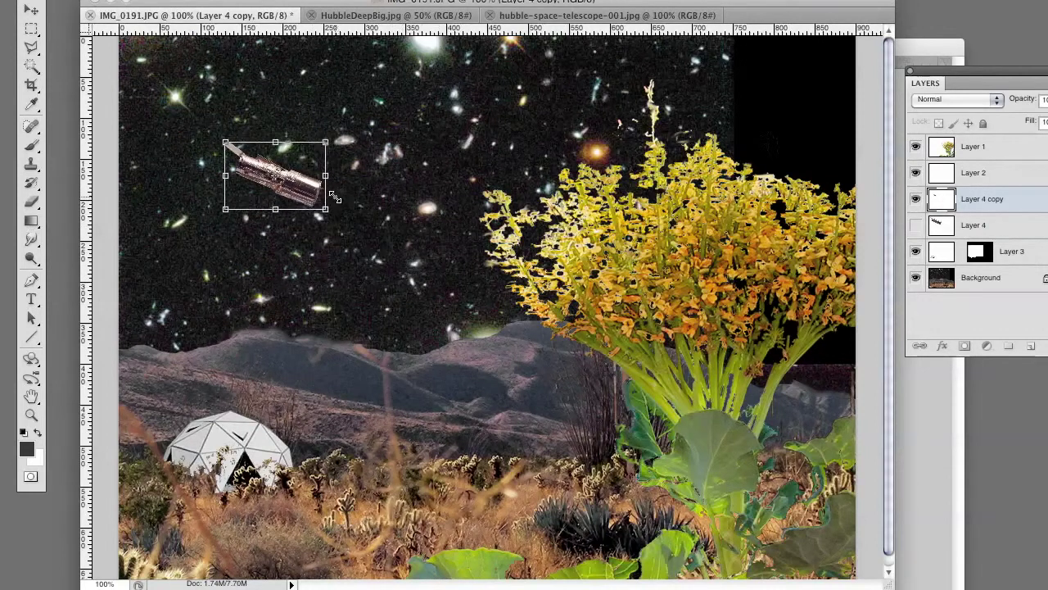
pyautogui.press('Return')
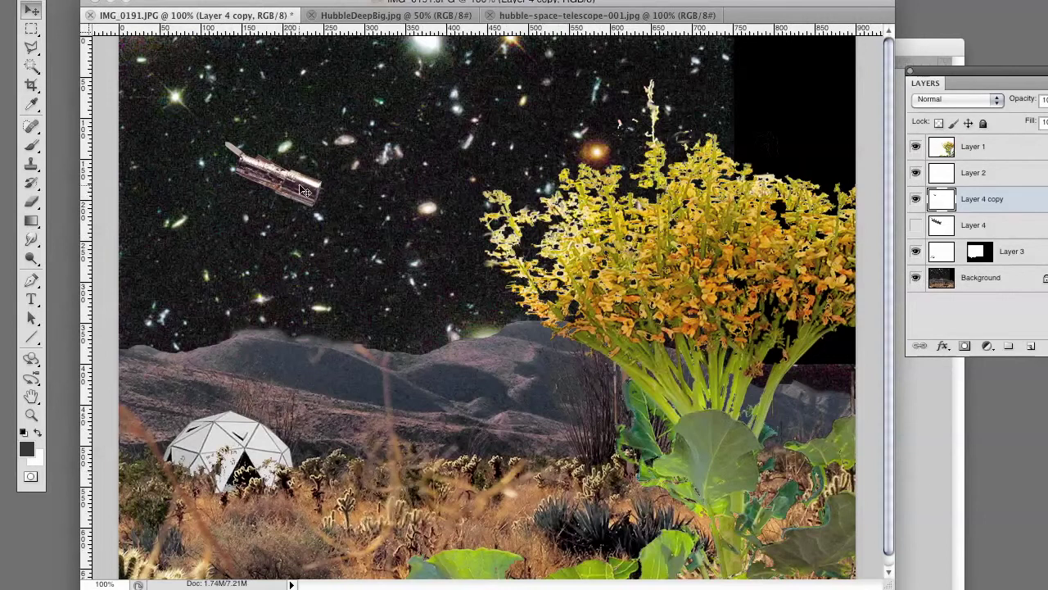
# Step: Move the small telescope copy behind the flower head's upper left edge, hide it and show the full-size Layer 4
pyautogui.moveTo(301, 193); pyautogui.dragTo(862, 153)
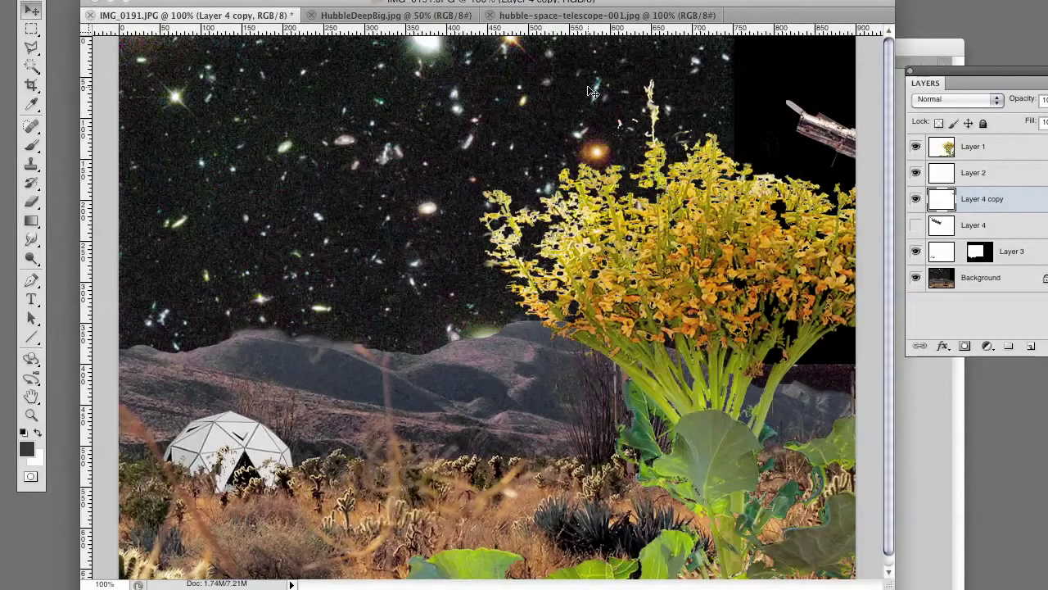
pyautogui.moveTo(829, 141); pyautogui.dragTo(577, 187)
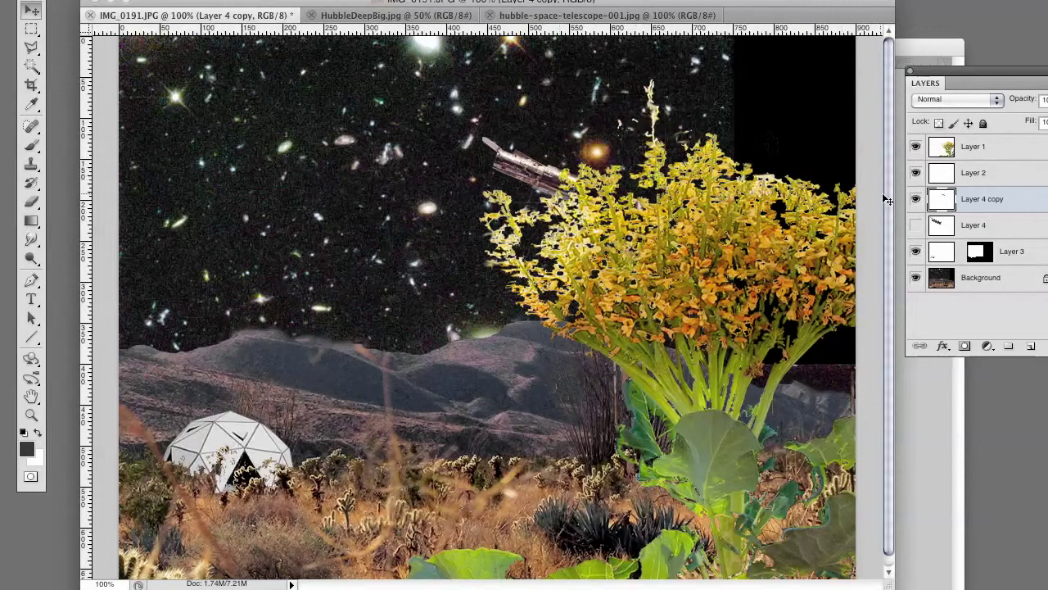
pyautogui.click(916, 199)
pyautogui.click(916, 225)
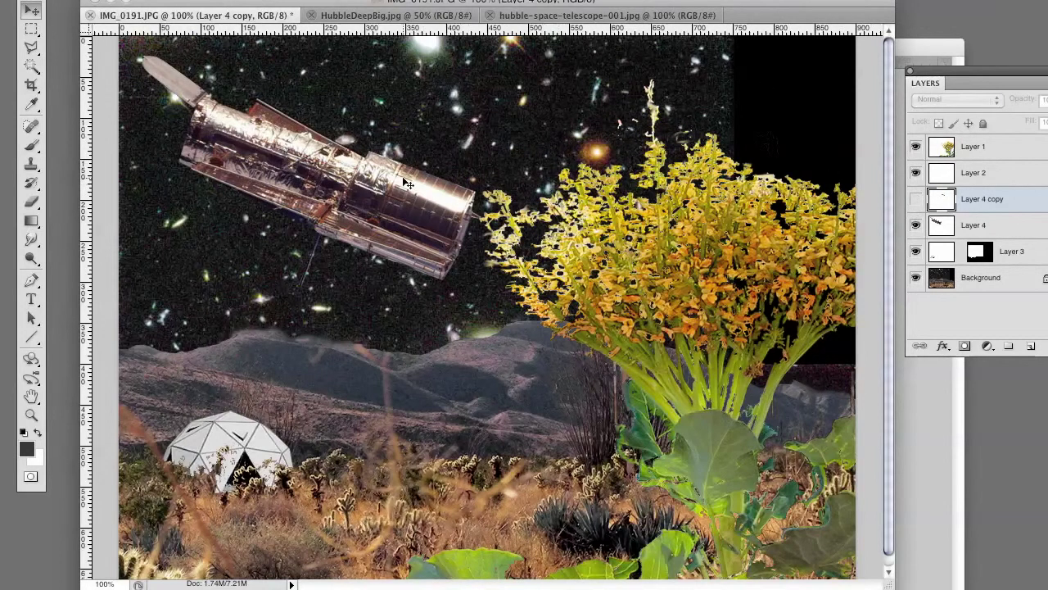
# Step: Move the full-size telescope on Layer 4 down across the mountains so its lower end sits behind the plant's stems
pyautogui.moveTo(326, 173); pyautogui.dragTo(562, 191)
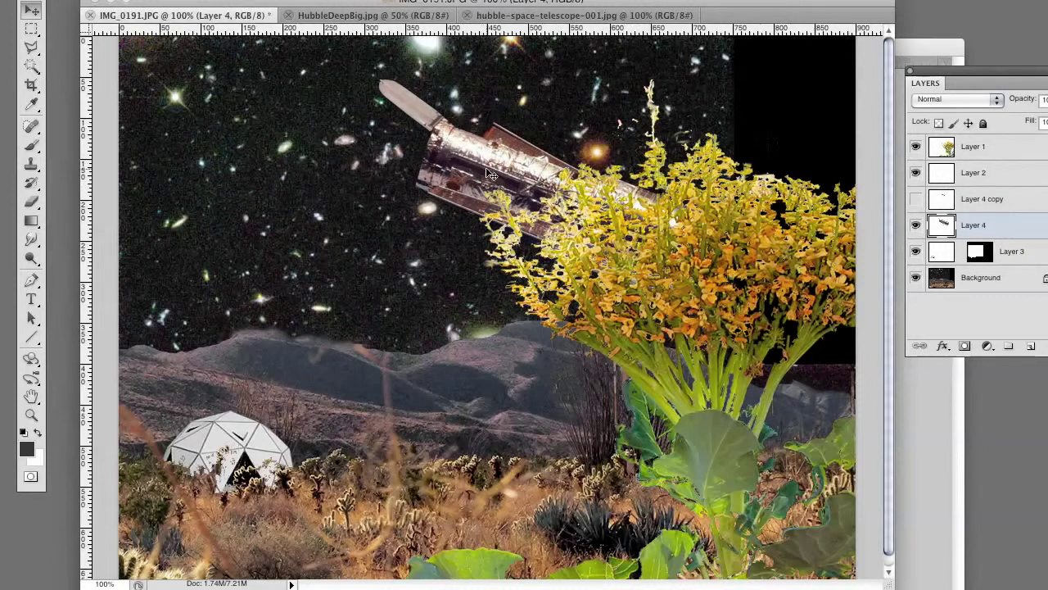
pyautogui.moveTo(485, 171); pyautogui.dragTo(668, 145)
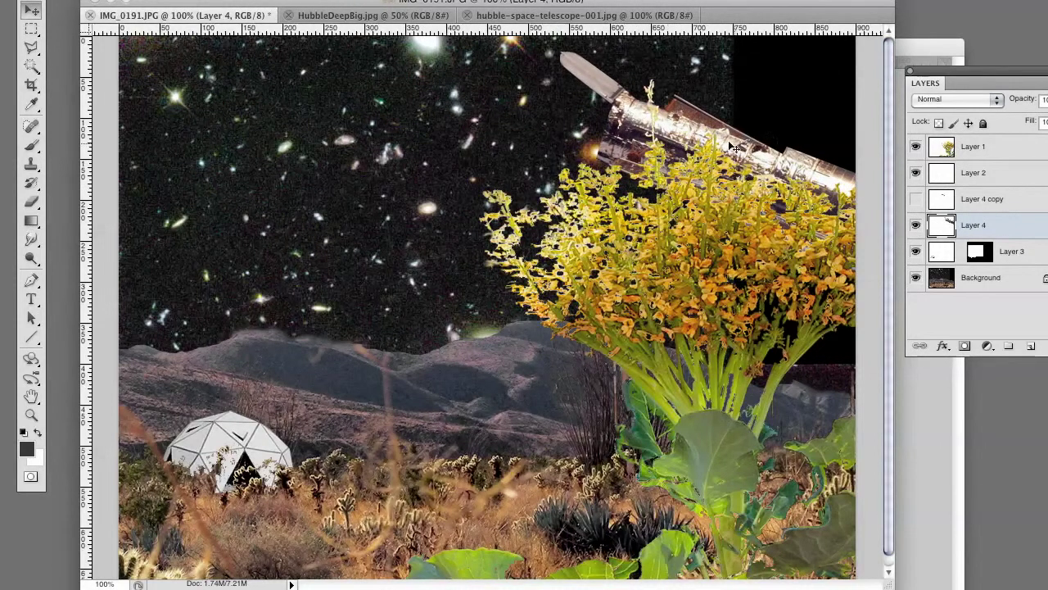
pyautogui.moveTo(731, 143); pyautogui.dragTo(601, 397)
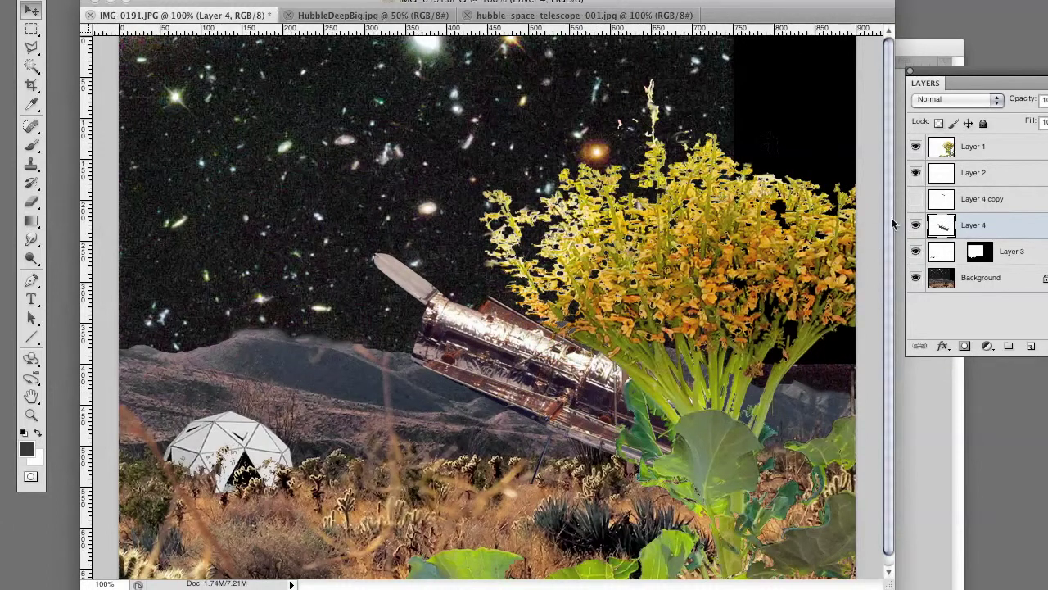
pyautogui.moveTo(531, 389); pyautogui.dragTo(539, 410)
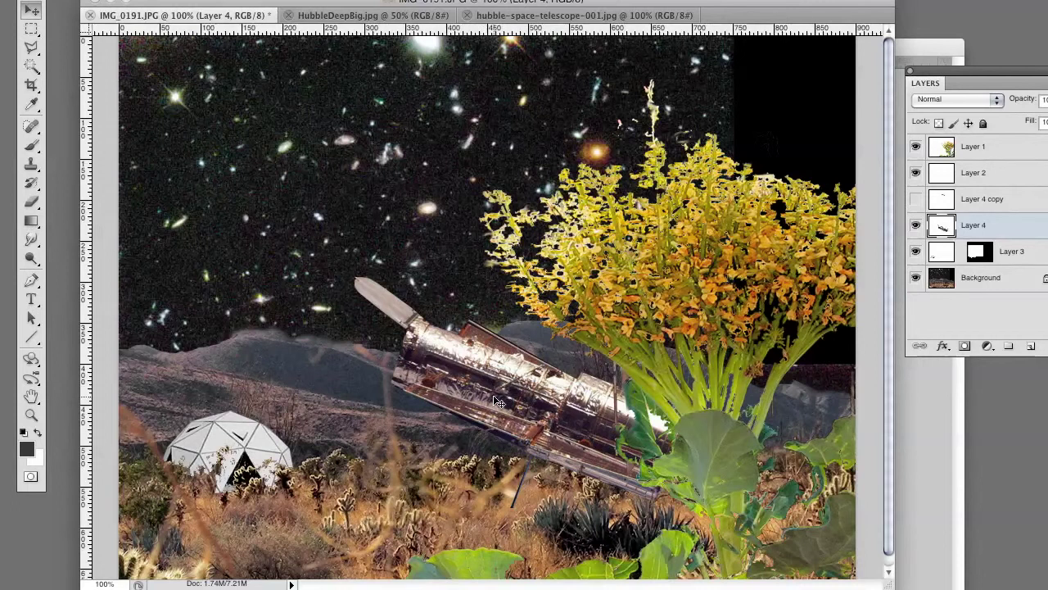
# Step: Try desaturating the telescope on Layer 4 with Hue/Saturation at a saturation of -48
pyautogui.press('super+u')
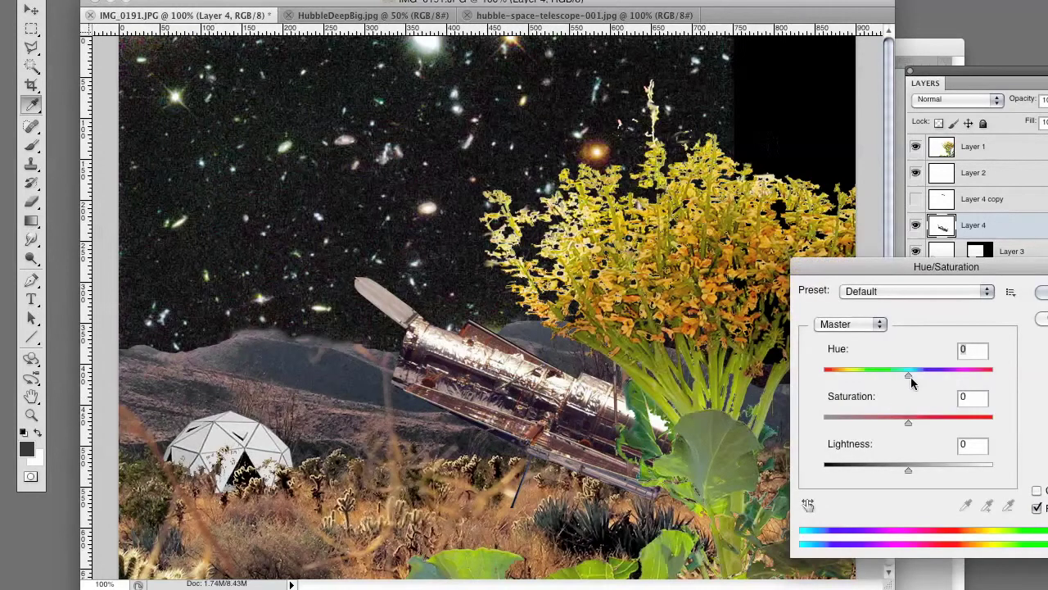
pyautogui.moveTo(909, 374)
pyautogui.mouseDown()
pyautogui.moveTo(938, 374)
pyautogui.moveTo(878, 377)
pyautogui.moveTo(907, 389)
pyautogui.mouseUp()
pyautogui.moveTo(909, 424); pyautogui.dragTo(874, 419)
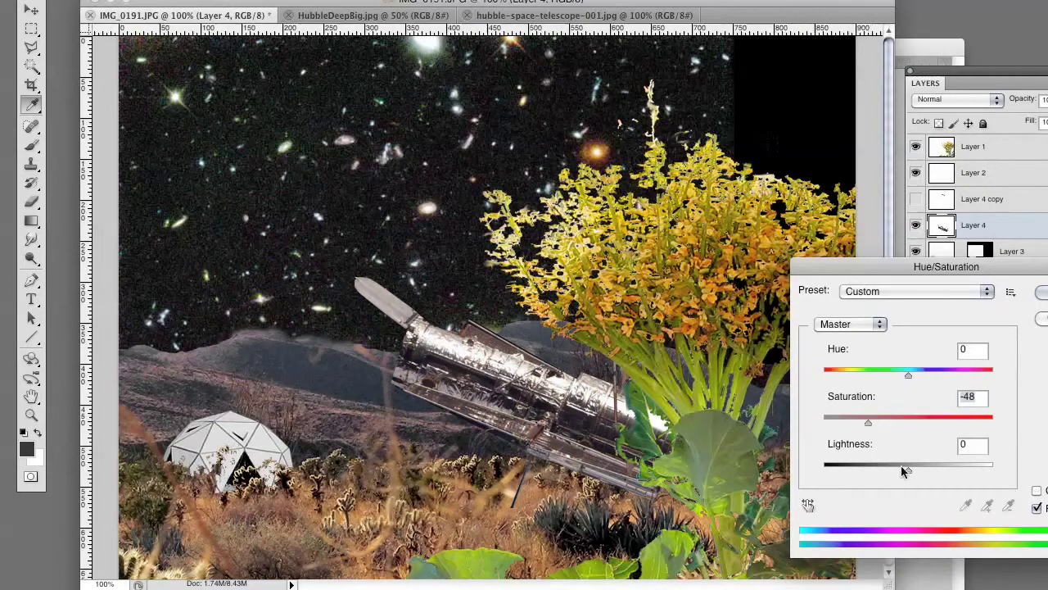
pyautogui.moveTo(905, 470)
pyautogui.mouseDown()
pyautogui.moveTo(894, 467)
pyautogui.moveTo(912, 463)
pyautogui.mouseUp()
pyautogui.click(1040, 292)
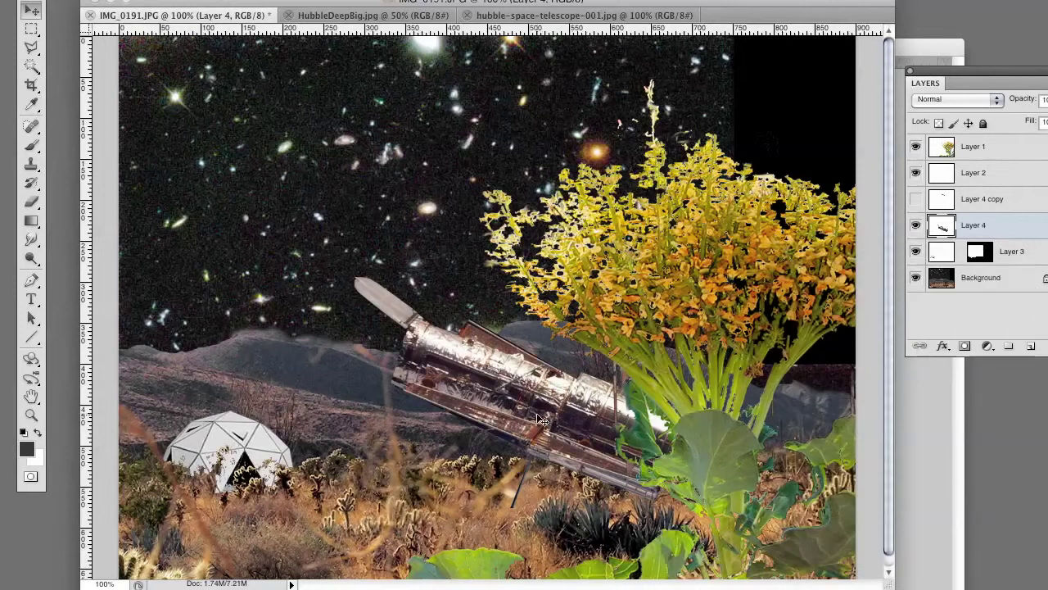
# Step: Strongly desaturate the telescope on Layer 4 with Hue/Saturation and fine-tune its position behind the plant's lower leaves
pyautogui.press('super+u')
pyautogui.moveTo(901, 423); pyautogui.dragTo(855, 419)
pyautogui.press('Return')
pyautogui.moveTo(549, 412); pyautogui.dragTo(559, 442)
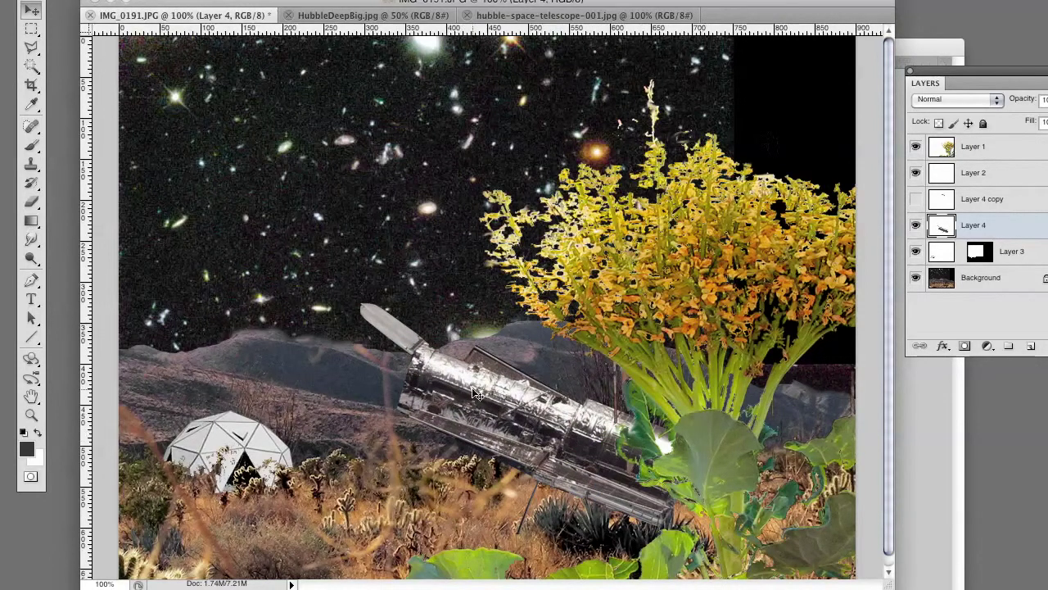
pyautogui.moveTo(482, 398); pyautogui.dragTo(491, 385)
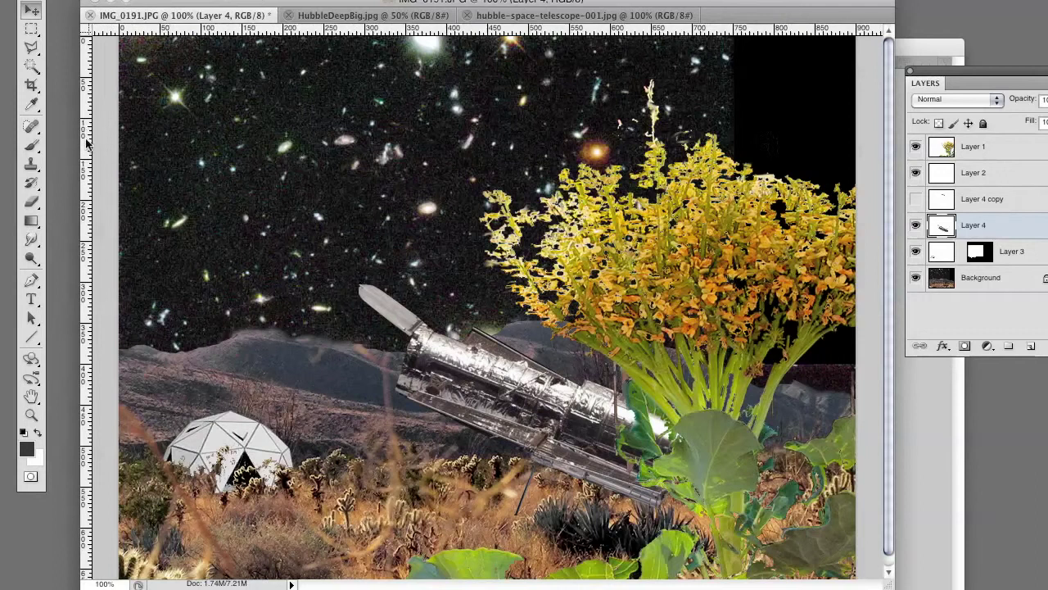
# Step: Add a black-to-transparent gradient darkening the upper sky on a new layer above Layer 2, compare it on and off, and leave it hidden
pyautogui.click(320, 157)
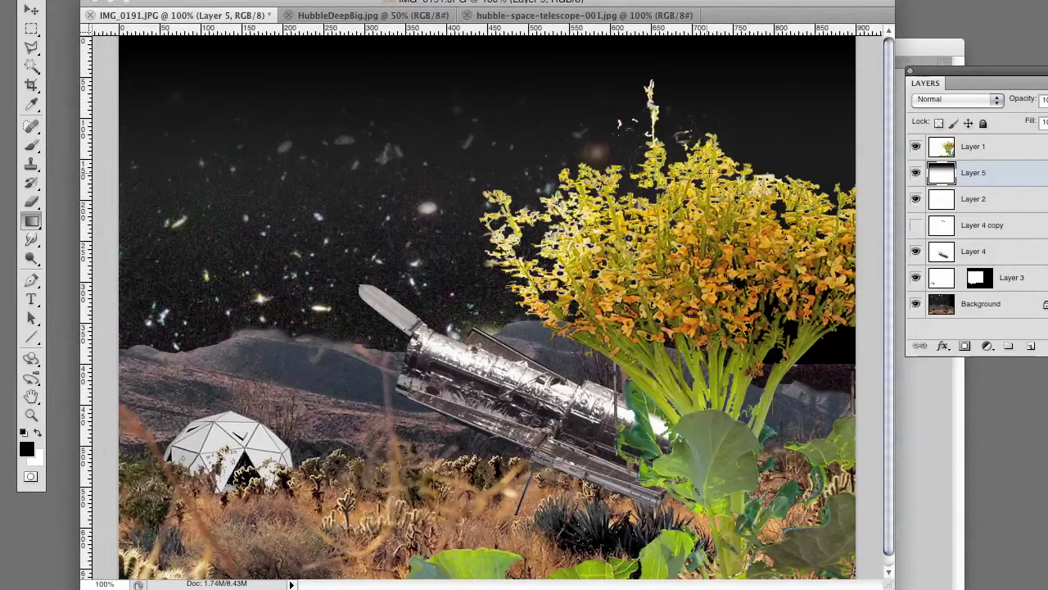
pyautogui.click(916, 173)
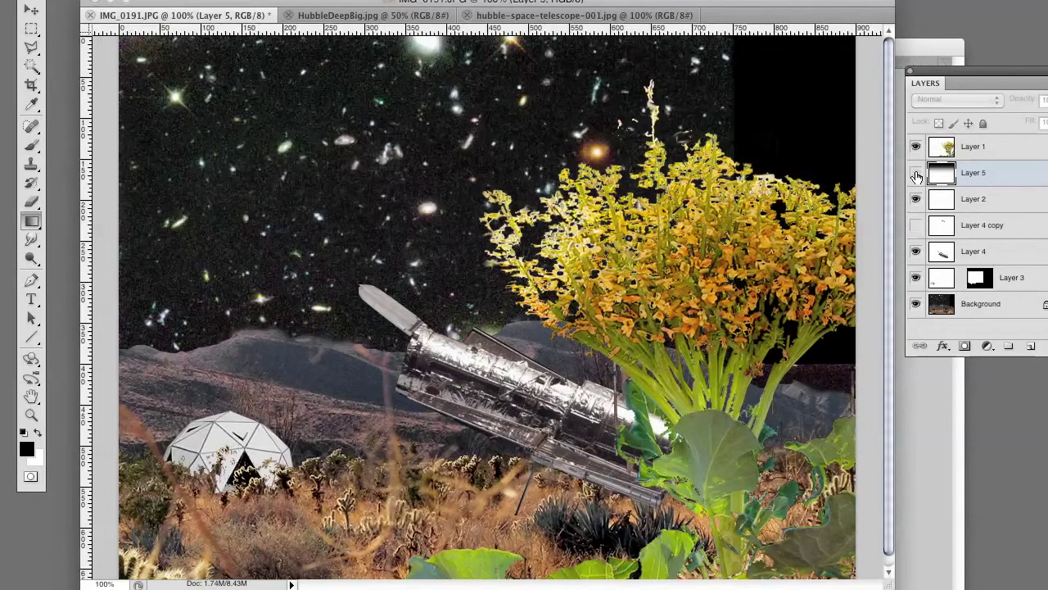
pyautogui.click(915, 173)
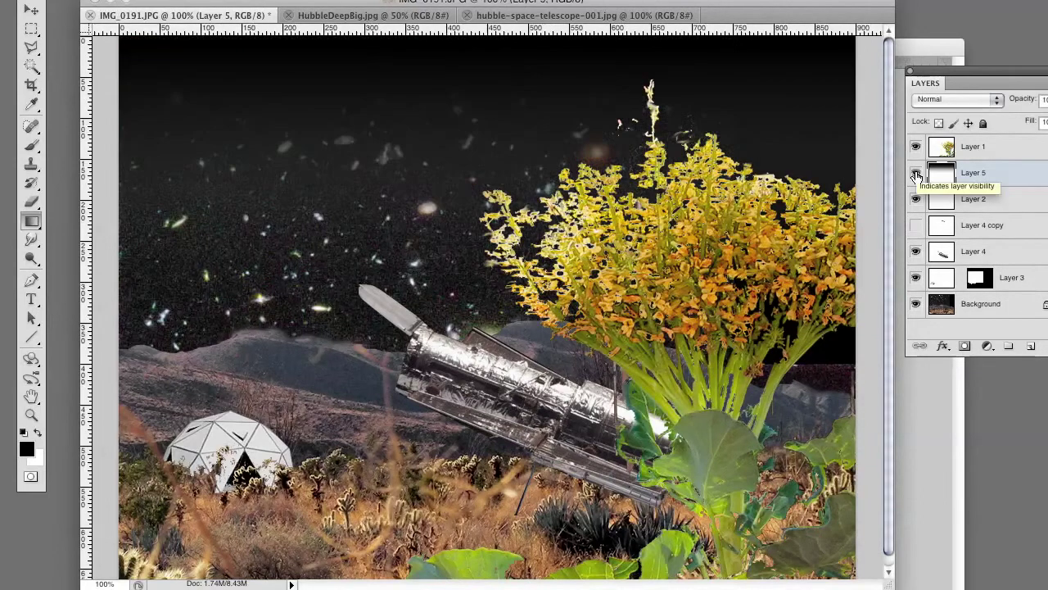
pyautogui.click(916, 173)
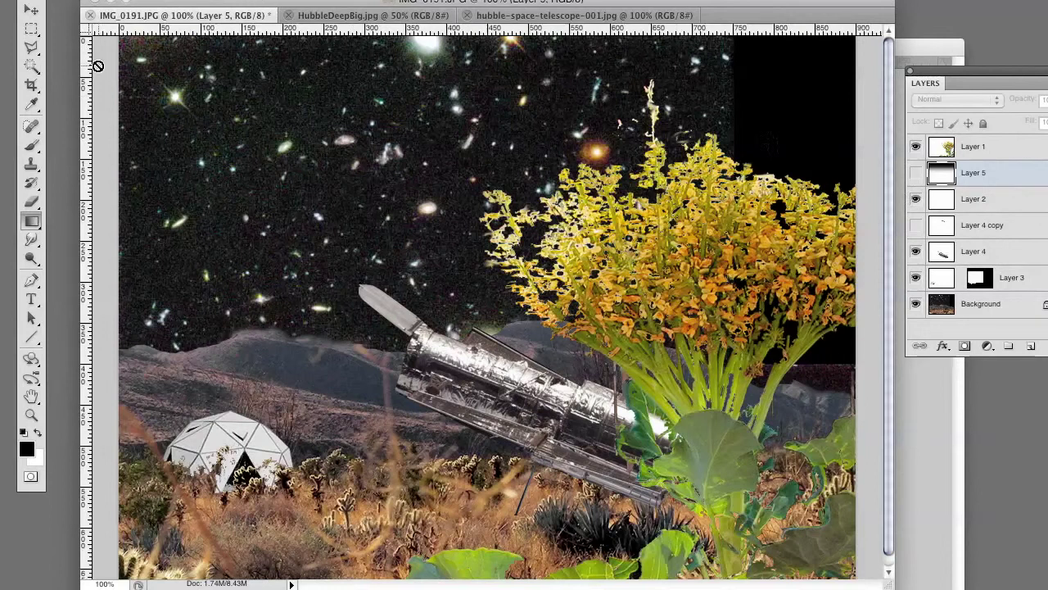
# Step: Draw a white-filled circle about 130 px wide on a new layer in the upper left sky and shift it slightly down and right
pyautogui.moveTo(34, 31); pyautogui.dragTo(59, 43)
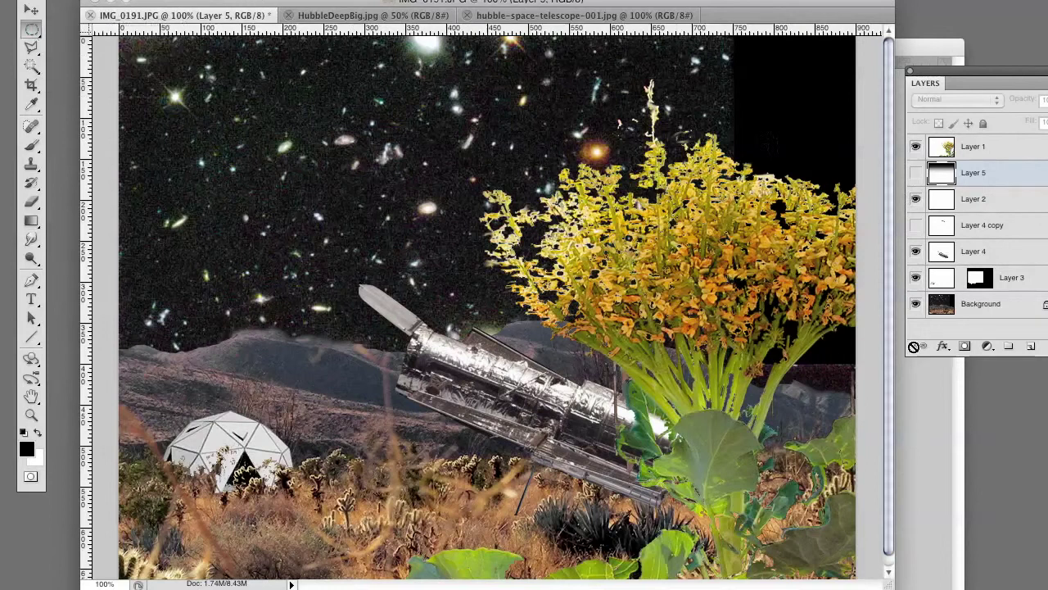
pyautogui.click(1012, 348)
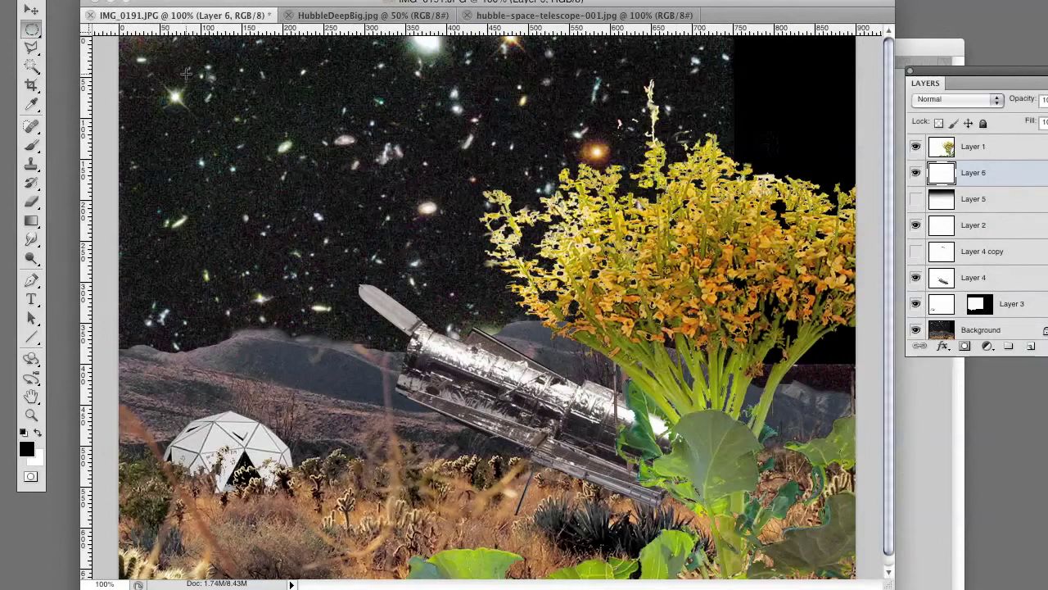
pyautogui.moveTo(371, 223); pyautogui.dragTo(288, 177)
pyautogui.press('super+BackSpace')
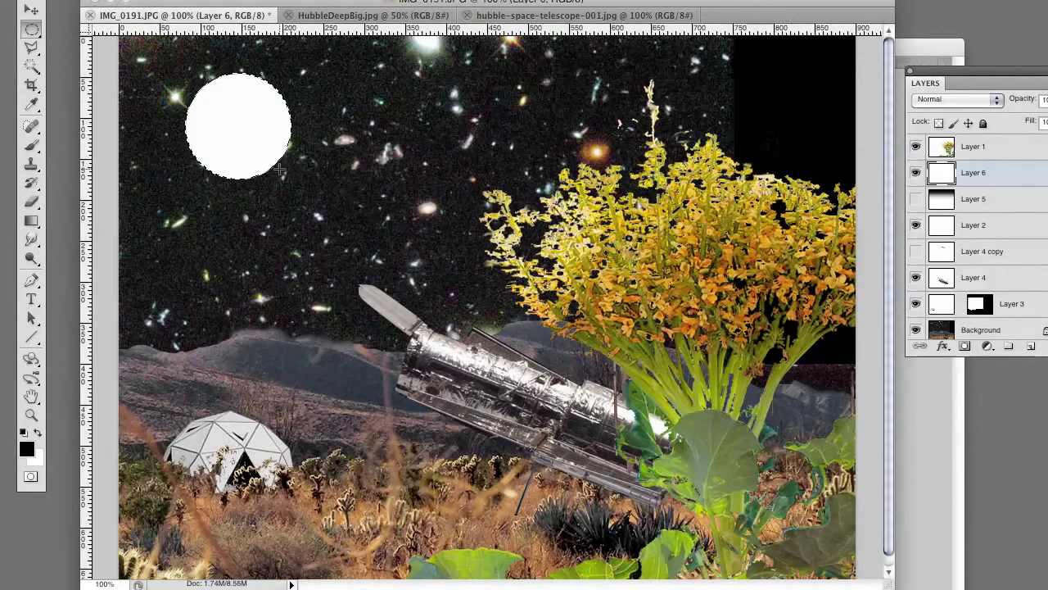
pyautogui.press('super+d')
pyautogui.press('v')
pyautogui.moveTo(250, 152); pyautogui.dragTo(281, 158)
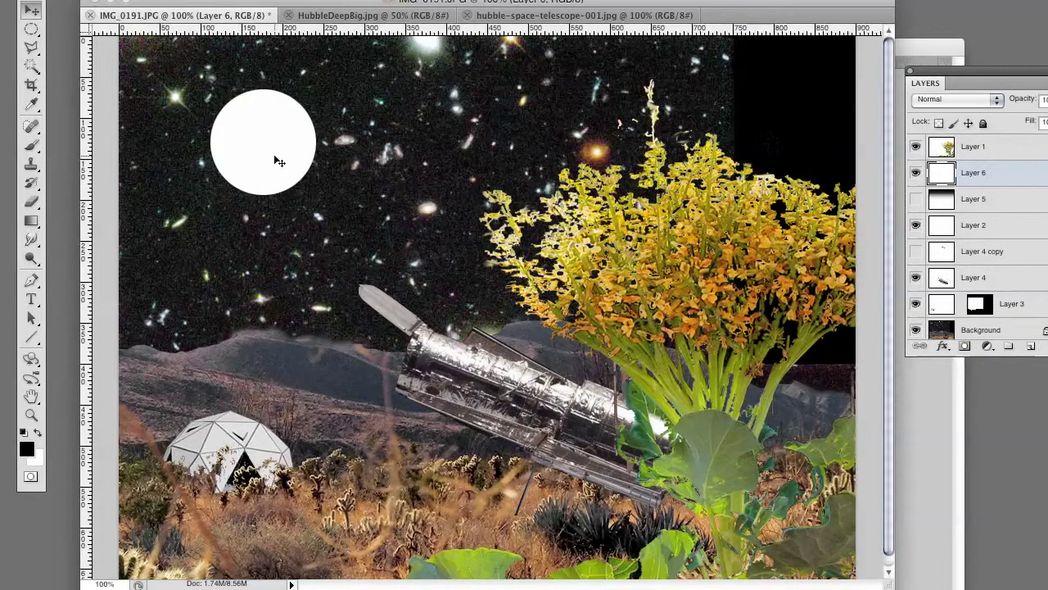
# Step: Try the white circle at 40% and 60% opacity and return it to full opacity
pyautogui.press('4')
pyautogui.press('6')
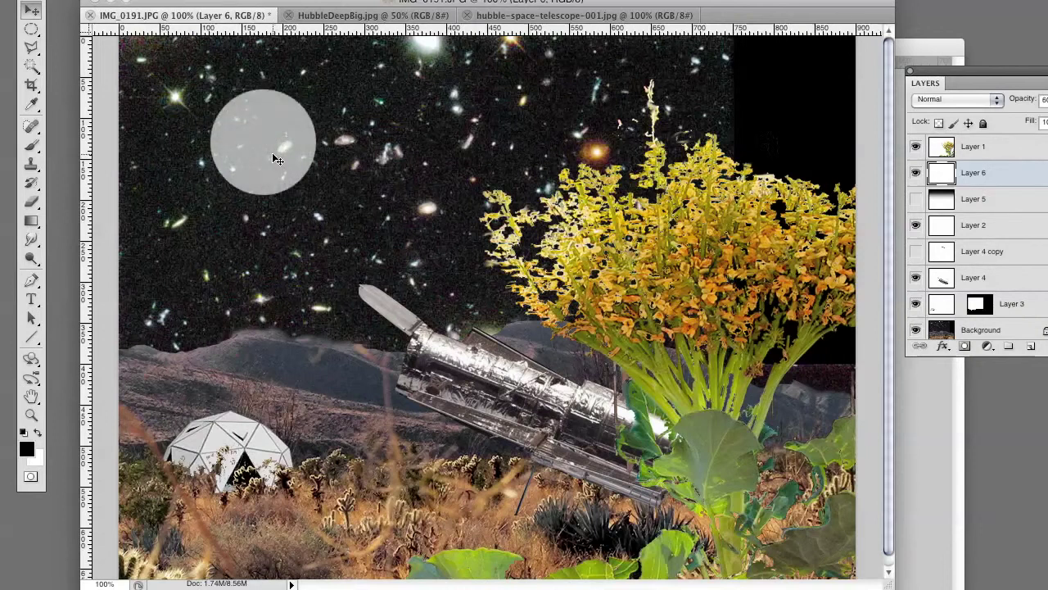
pyautogui.press('0')
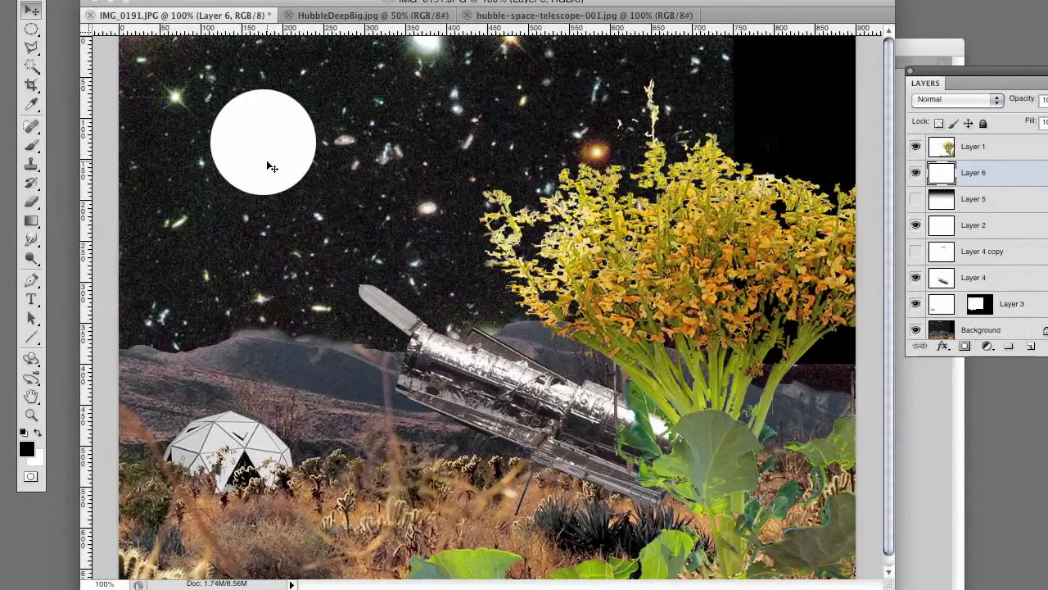
# Step: Scale the white circle down to about 80 px wide and place it lower in the left part of the sky
pyautogui.moveTo(267, 166)
pyautogui.mouseDown()
pyautogui.moveTo(254, 169)
pyautogui.moveTo(271, 164)
pyautogui.mouseUp()
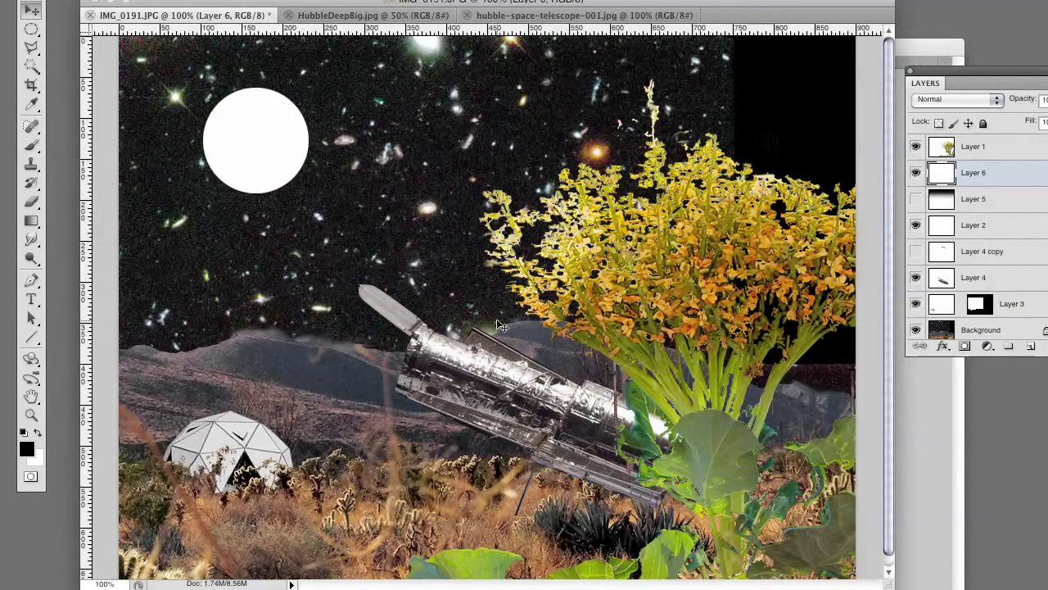
pyautogui.press('super+t')
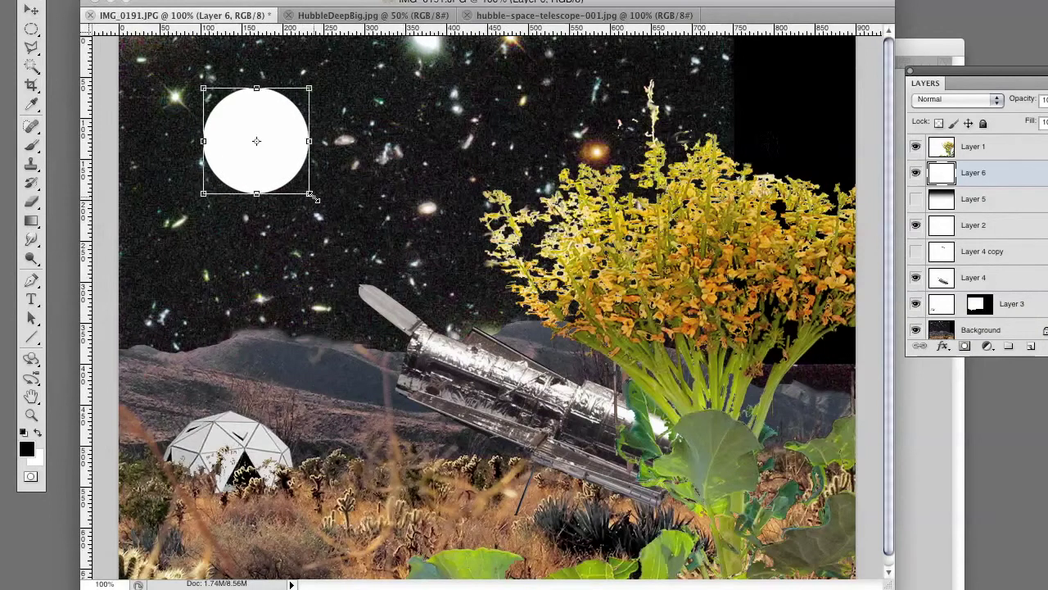
pyautogui.moveTo(309, 195); pyautogui.dragTo(283, 200)
pyautogui.press('Return')
# Step: Lay out a thirds grid with two vertical and two horizontal guides, move the white circle to its upper left intersection and hide the guides
pyautogui.moveTo(90, 299); pyautogui.dragTo(331, 280)
pyautogui.moveTo(90, 393); pyautogui.dragTo(632, 348)
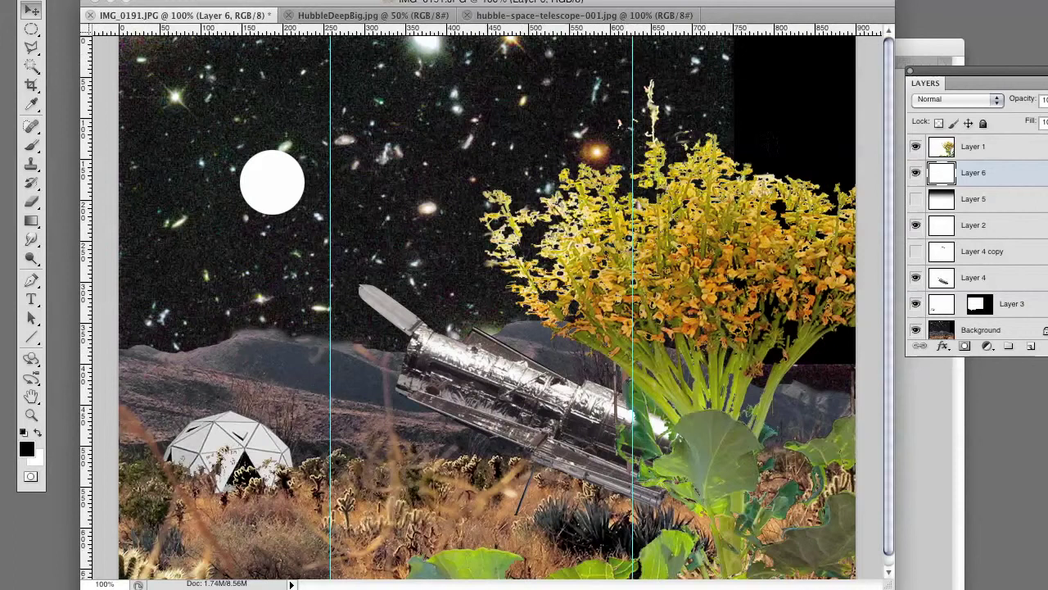
pyautogui.moveTo(610, 33); pyautogui.dragTo(614, 215)
pyautogui.moveTo(616, 33); pyautogui.dragTo(622, 428)
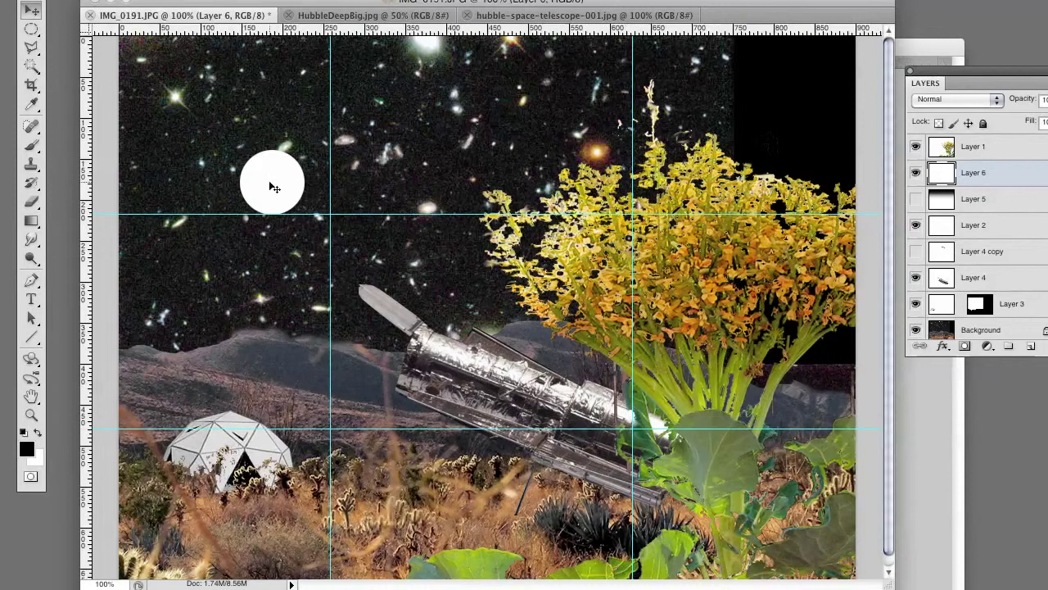
pyautogui.moveTo(278, 184); pyautogui.dragTo(333, 205)
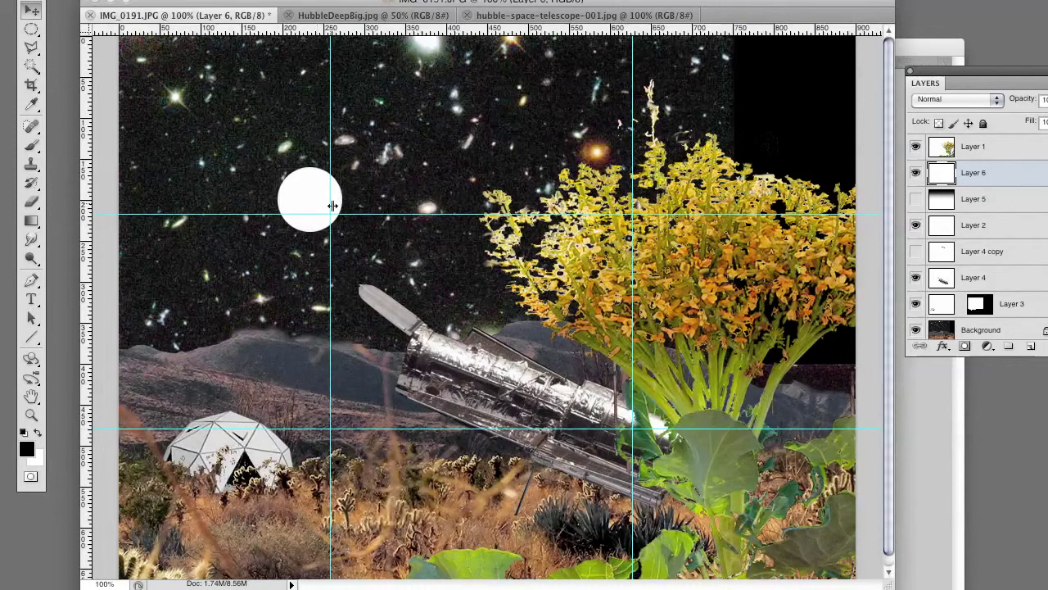
pyautogui.hotkey('ctrl', ';')
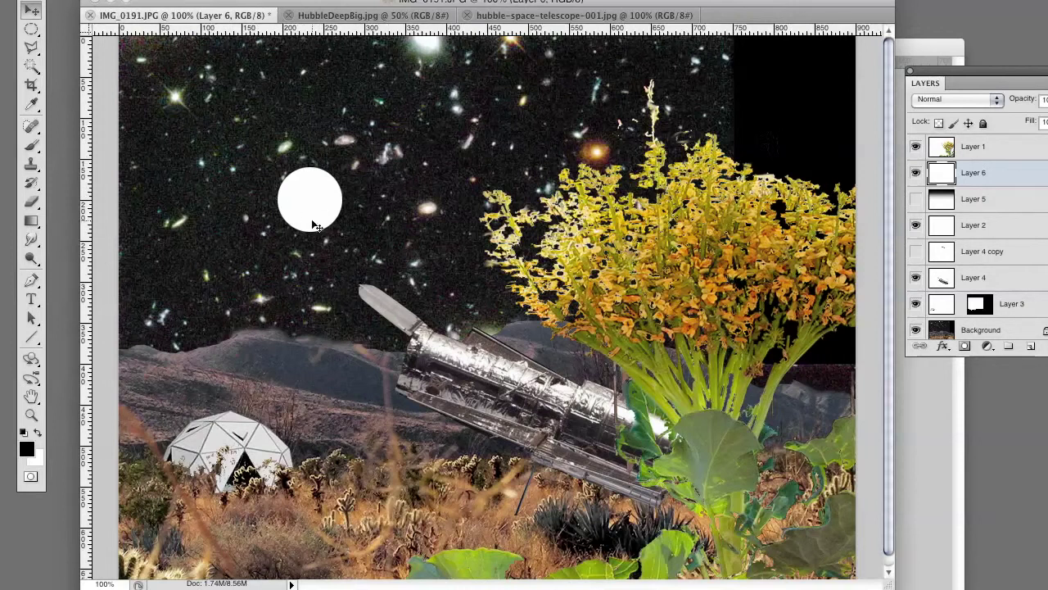
# Step: Shrink the white circle to about 45 px wide and move it slightly right, above the telescope's tip
pyautogui.press('super+t')
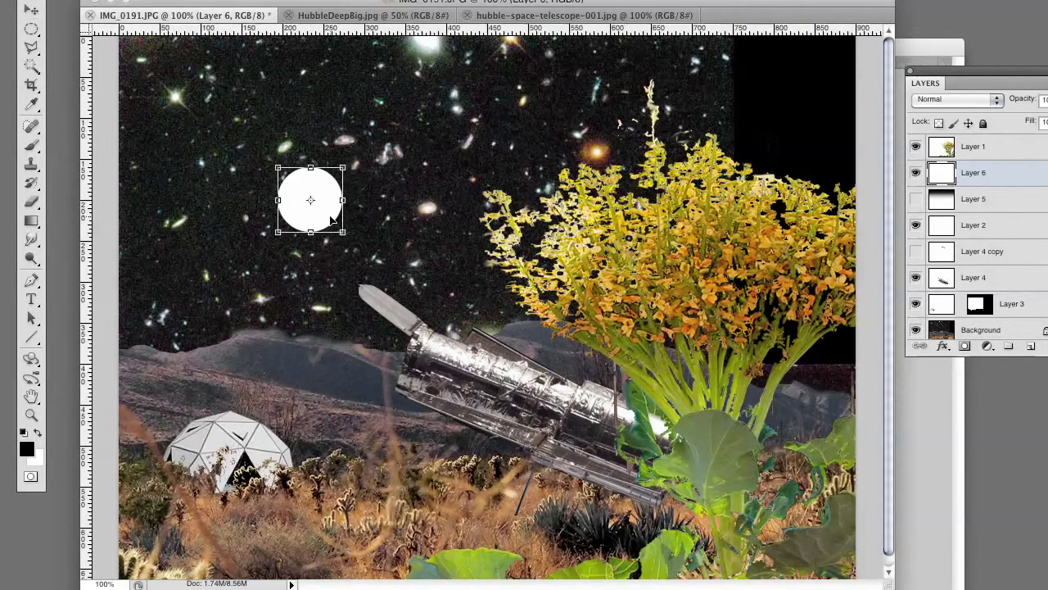
pyautogui.moveTo(343, 232); pyautogui.dragTo(316, 207)
pyautogui.press('Return')
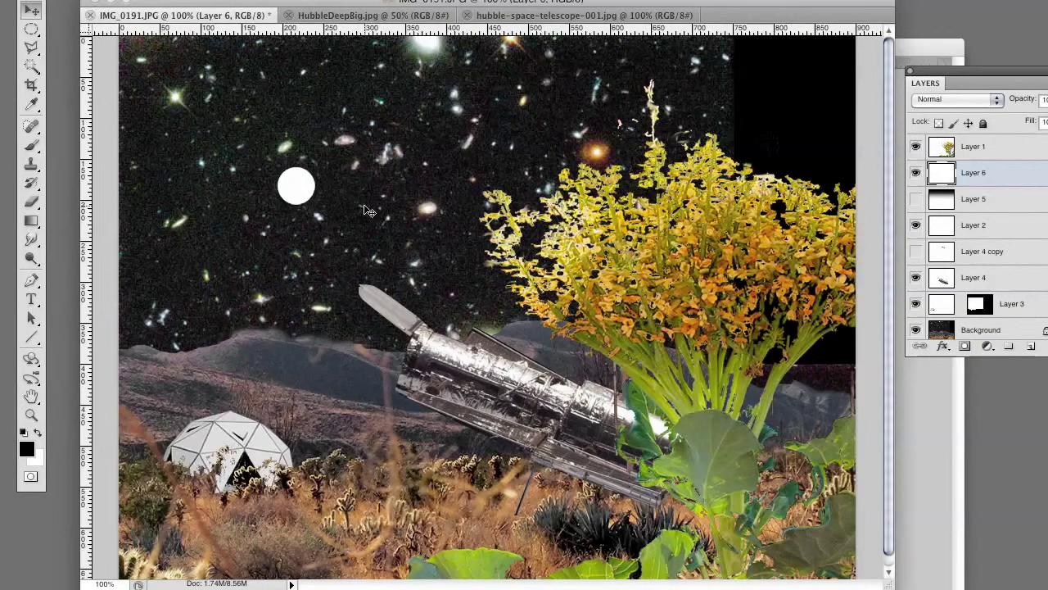
pyautogui.moveTo(305, 190); pyautogui.dragTo(324, 194)
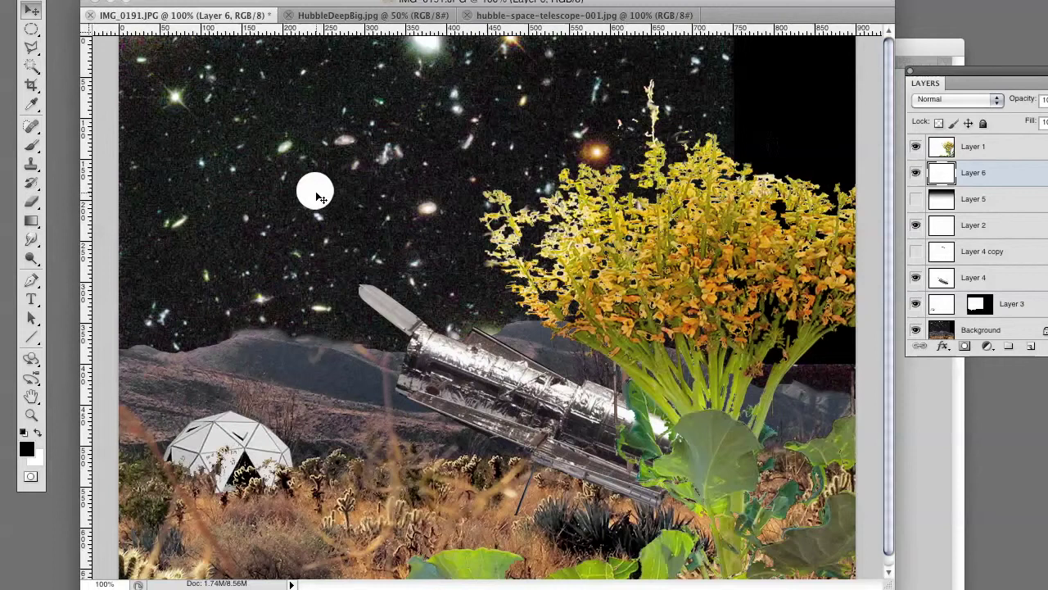
# Step: Set the circle's layer to 70% opacity and colorize it with Hue/Saturation at hue 182, saturation 25 and lightness -20
pyautogui.press('7')
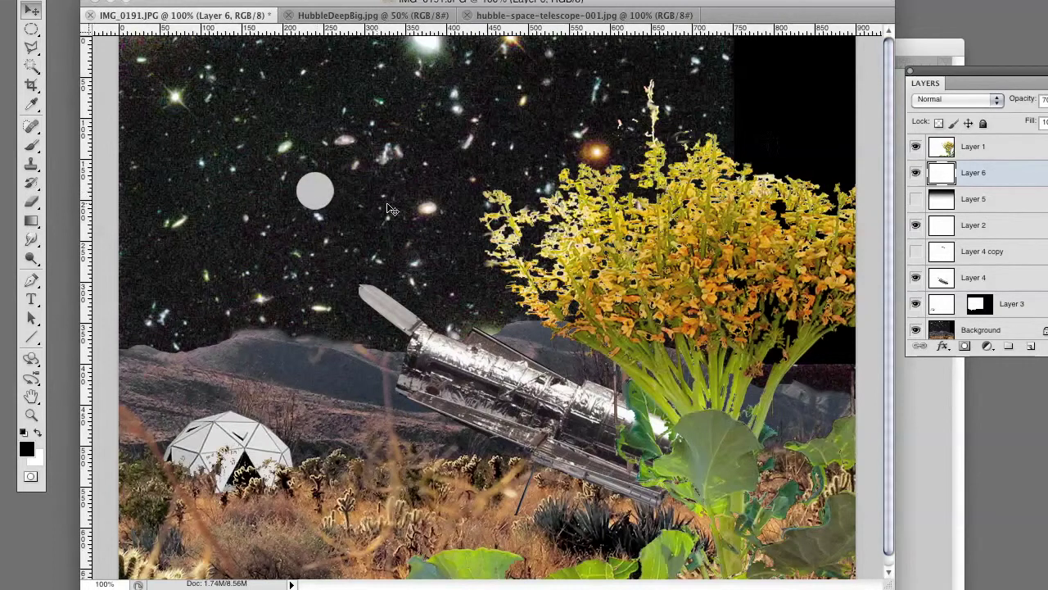
pyautogui.hotkey('ctrl', 'u')
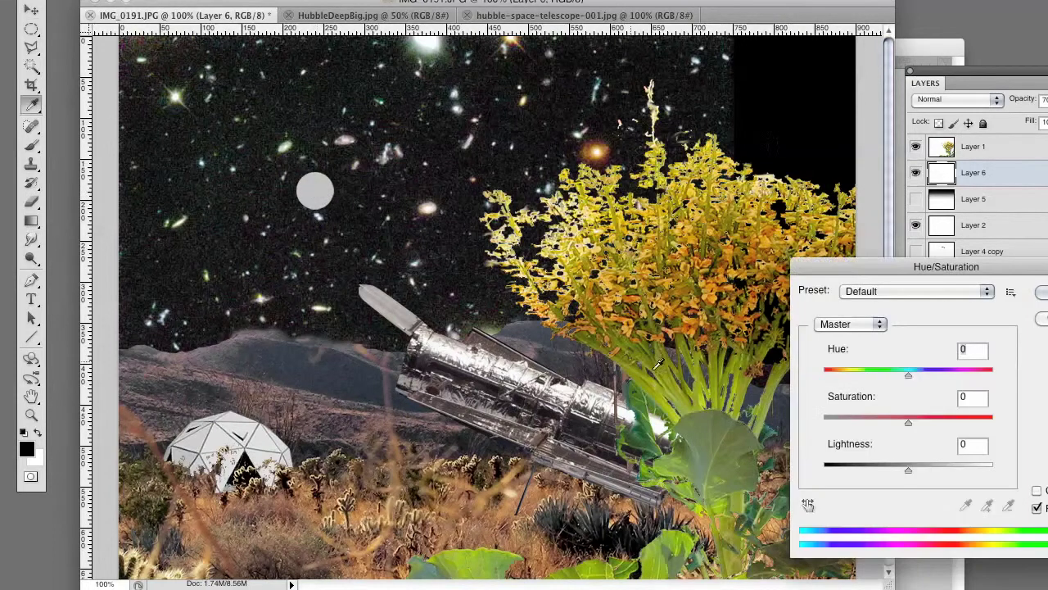
pyautogui.click(1036, 490)
pyautogui.moveTo(907, 469); pyautogui.dragTo(890, 470)
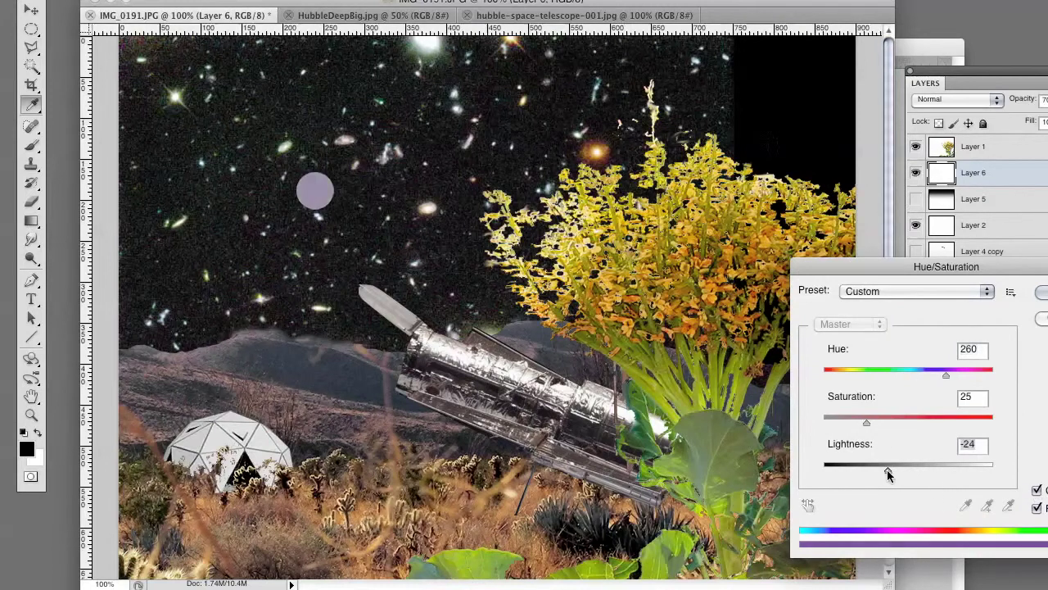
pyautogui.moveTo(913, 375)
pyautogui.mouseDown()
pyautogui.moveTo(846, 369)
pyautogui.moveTo(967, 377)
pyautogui.moveTo(911, 368)
pyautogui.mouseUp()
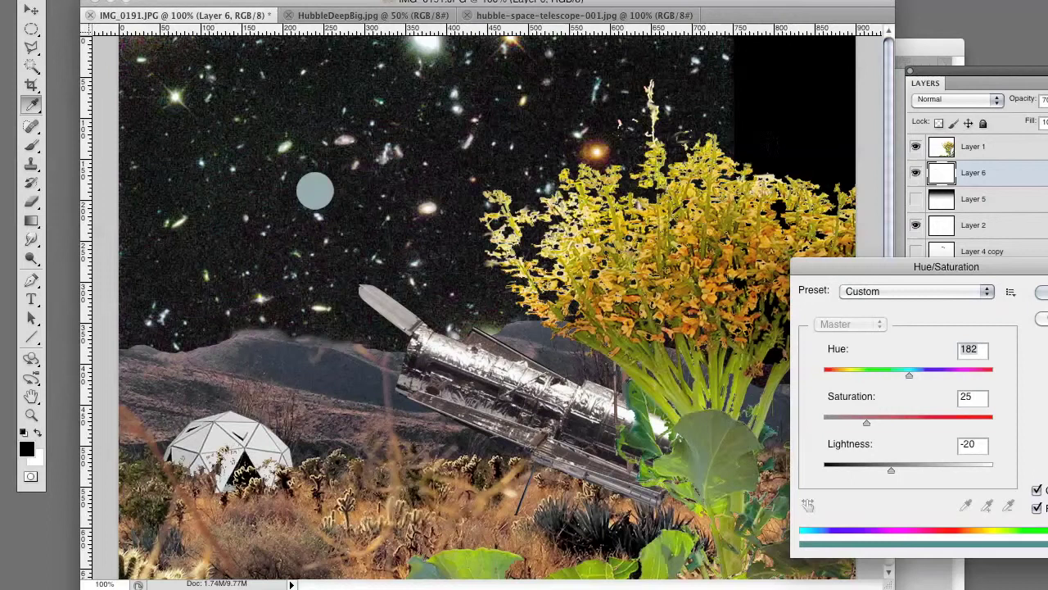
pyautogui.press('Return')
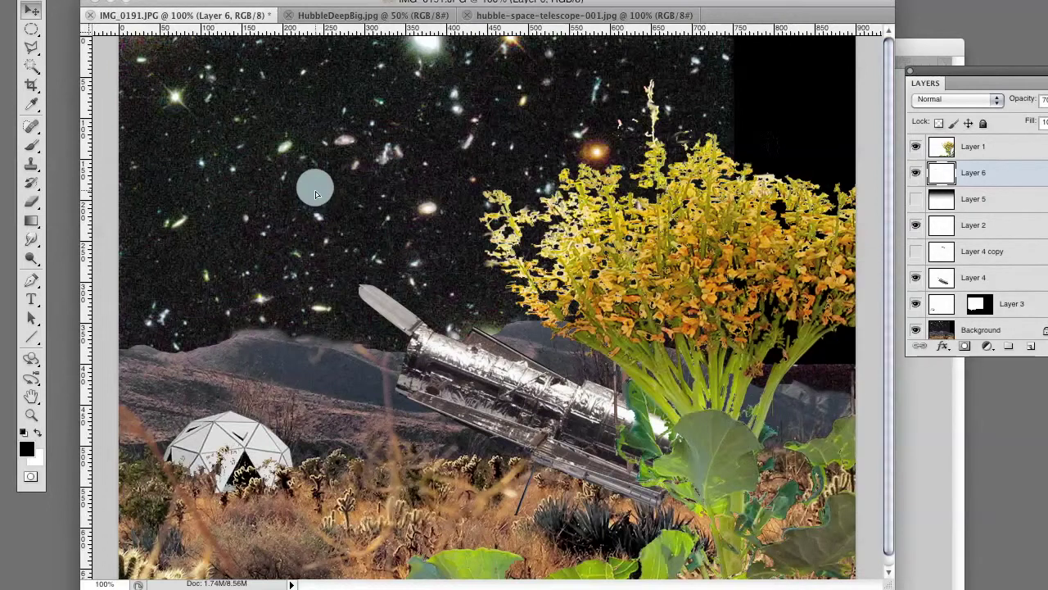
# Step: Select the plant, the telescope and the circle in turn directly on the image to review the composition
pyautogui.click(724, 374)
pyautogui.click(525, 396)
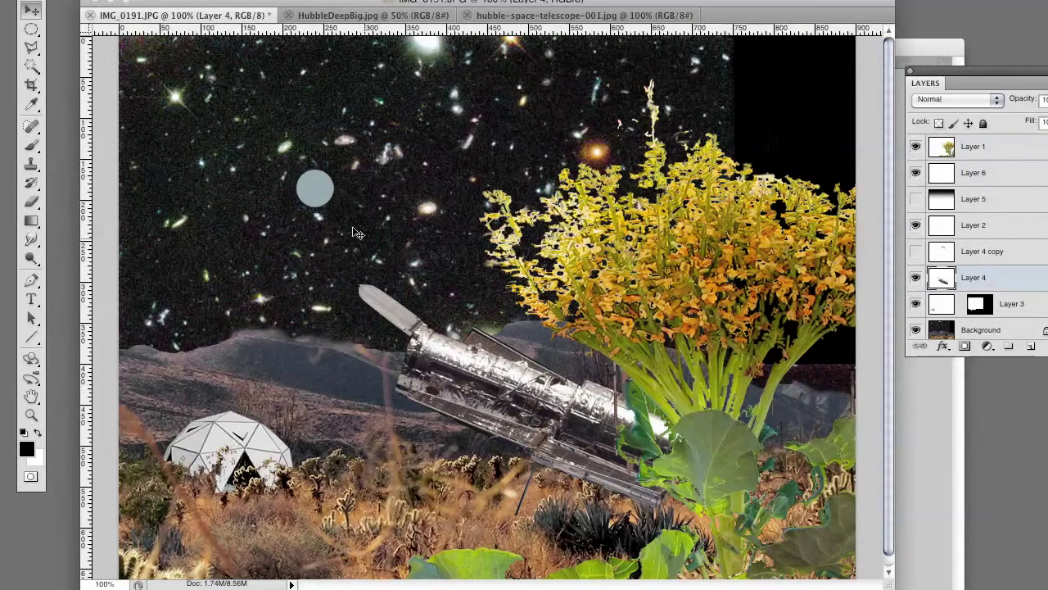
pyautogui.click(322, 197)
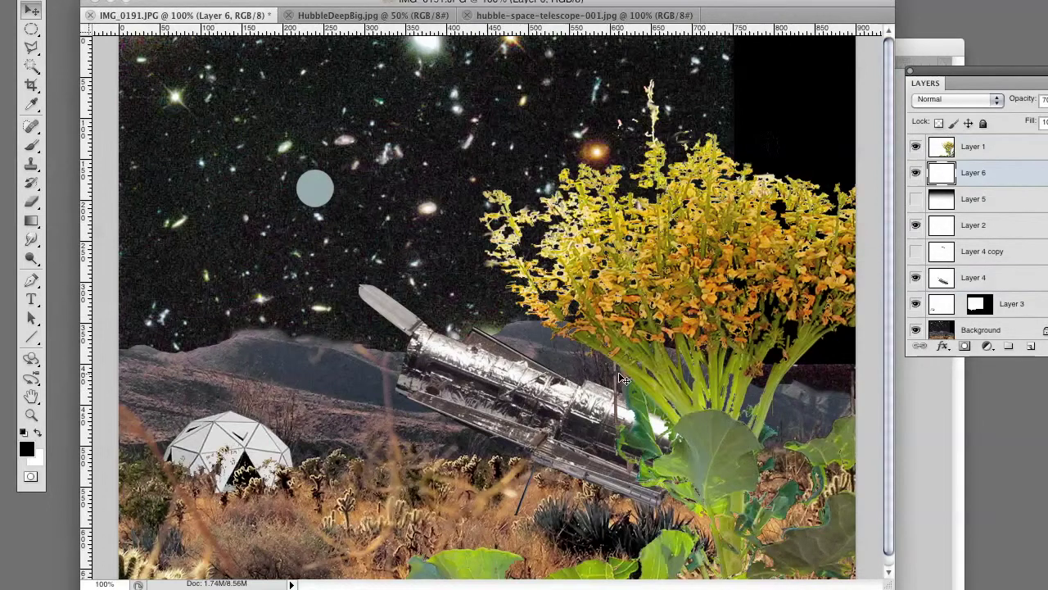